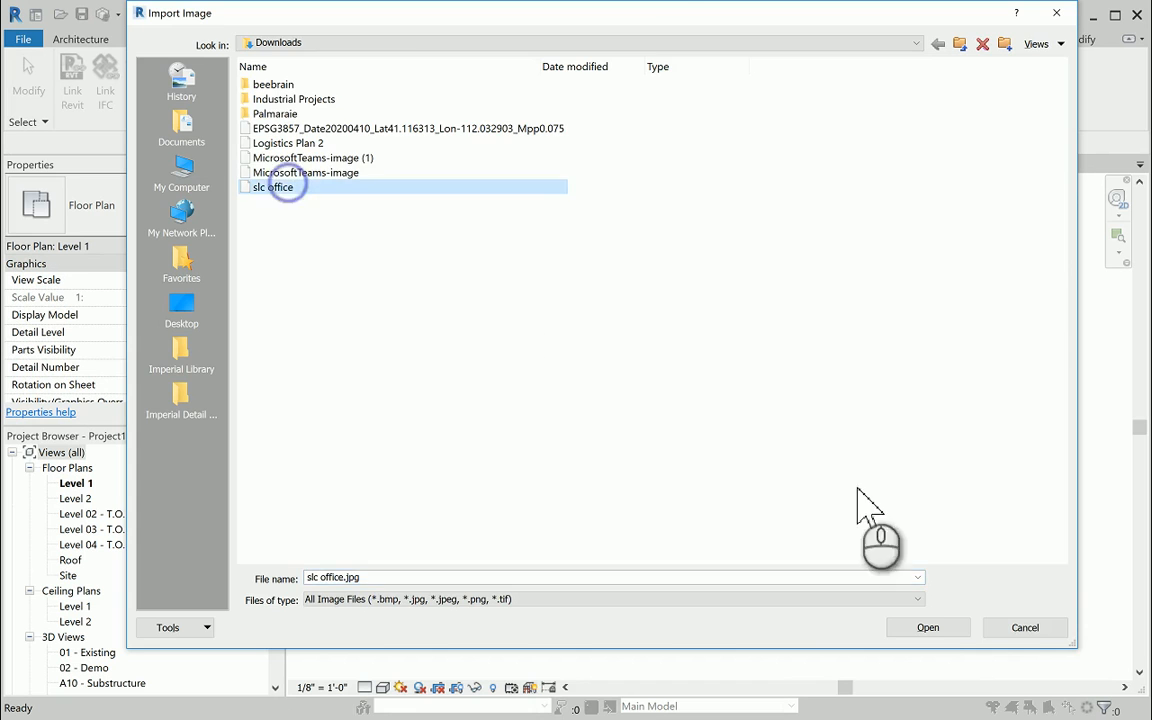
# Step: Import the slc office.jpg aerial image and place it in the Level 1 floor plan
pyautogui.click(930, 628)
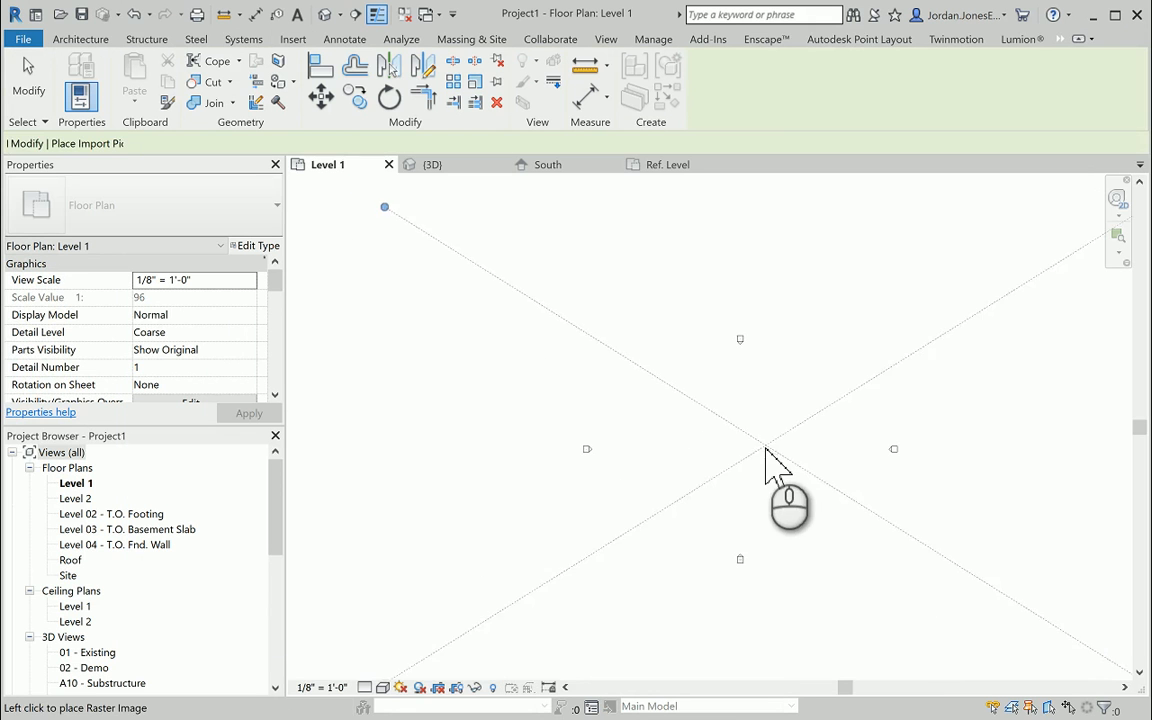
pyautogui.click(728, 437)
pyautogui.scroll(-5, 735, 365)
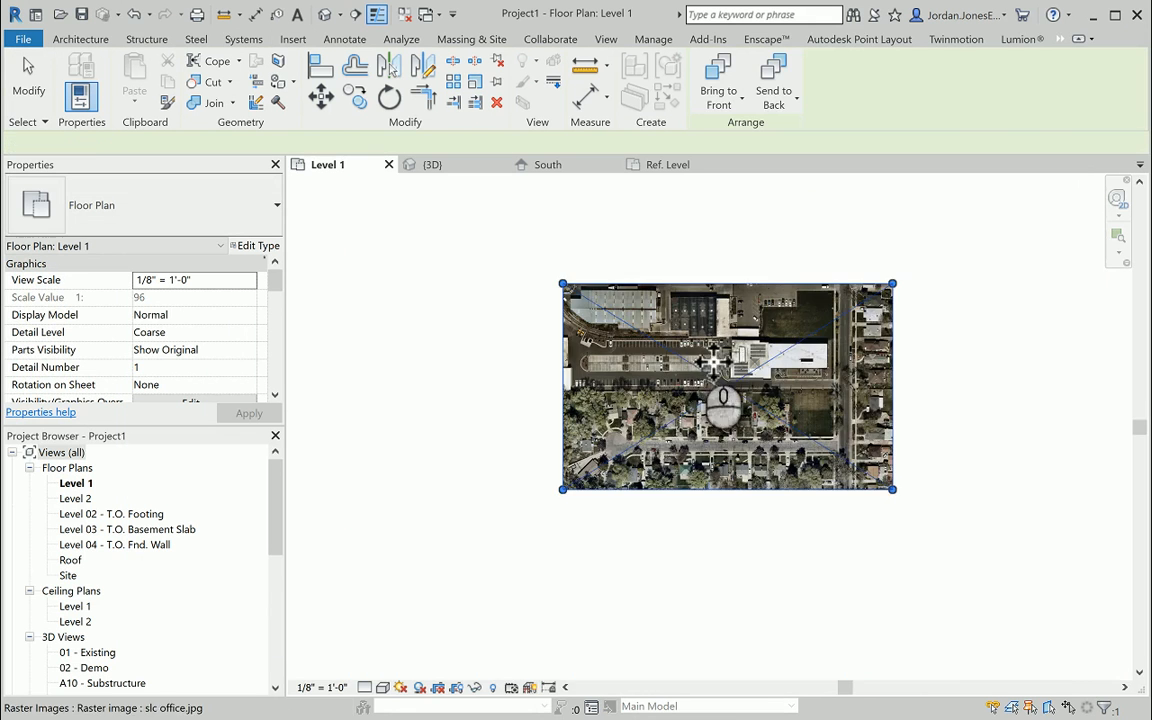
# Step: Examine the upper row of parking stalls in the aerial image from one end to the other to count them
pyautogui.moveTo(644, 368); pyautogui.dragTo(604, 404, button='middle')
pyautogui.scroll(5, 597, 405)
pyautogui.scroll(4, 597, 405)
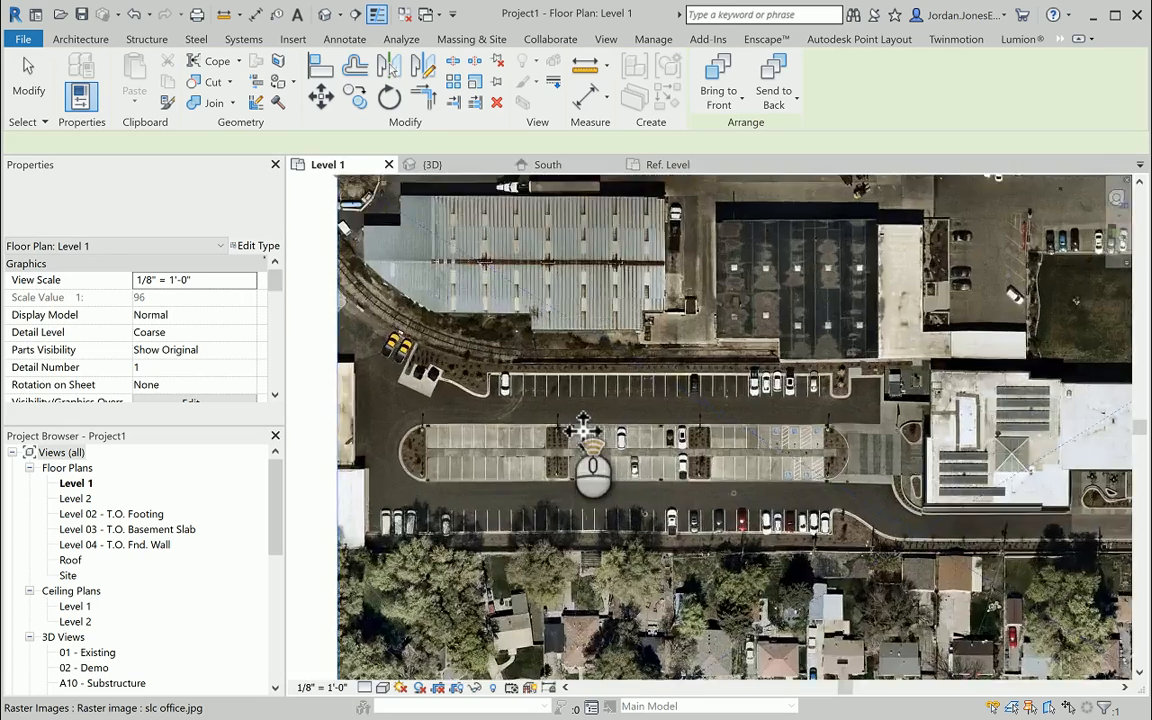
pyautogui.moveTo(447, 367); pyautogui.dragTo(447, 401, button='middle')
pyautogui.click(465, 390)
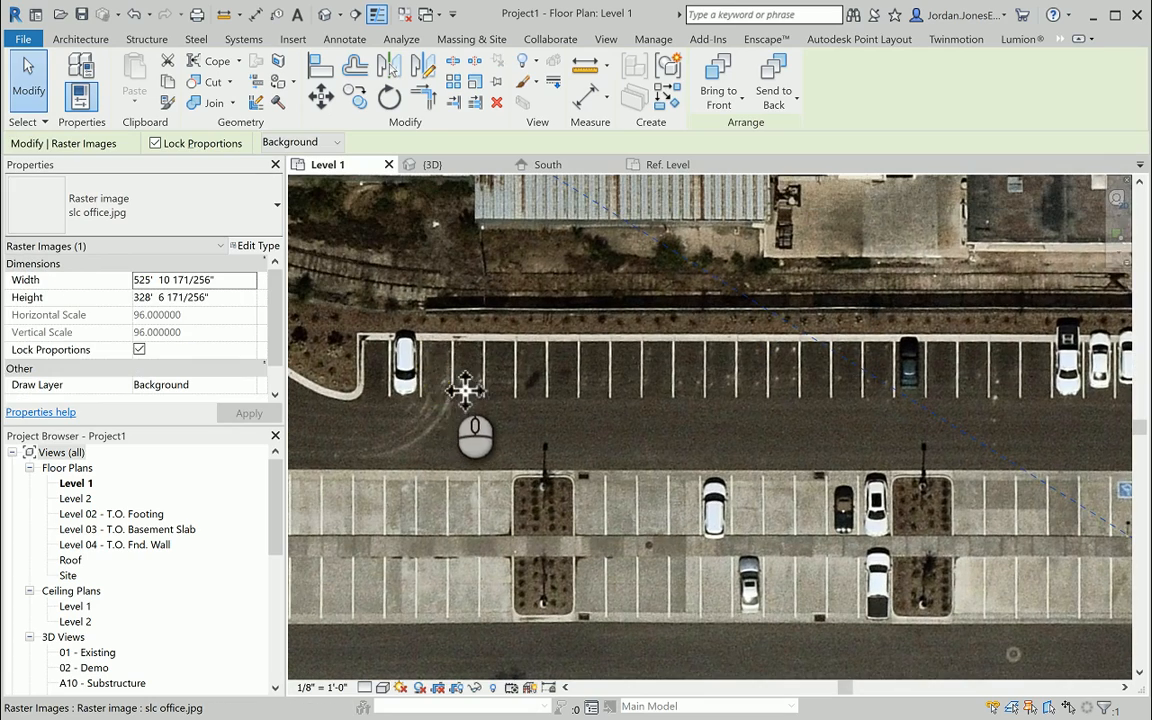
pyautogui.scroll(-6, 548, 390)
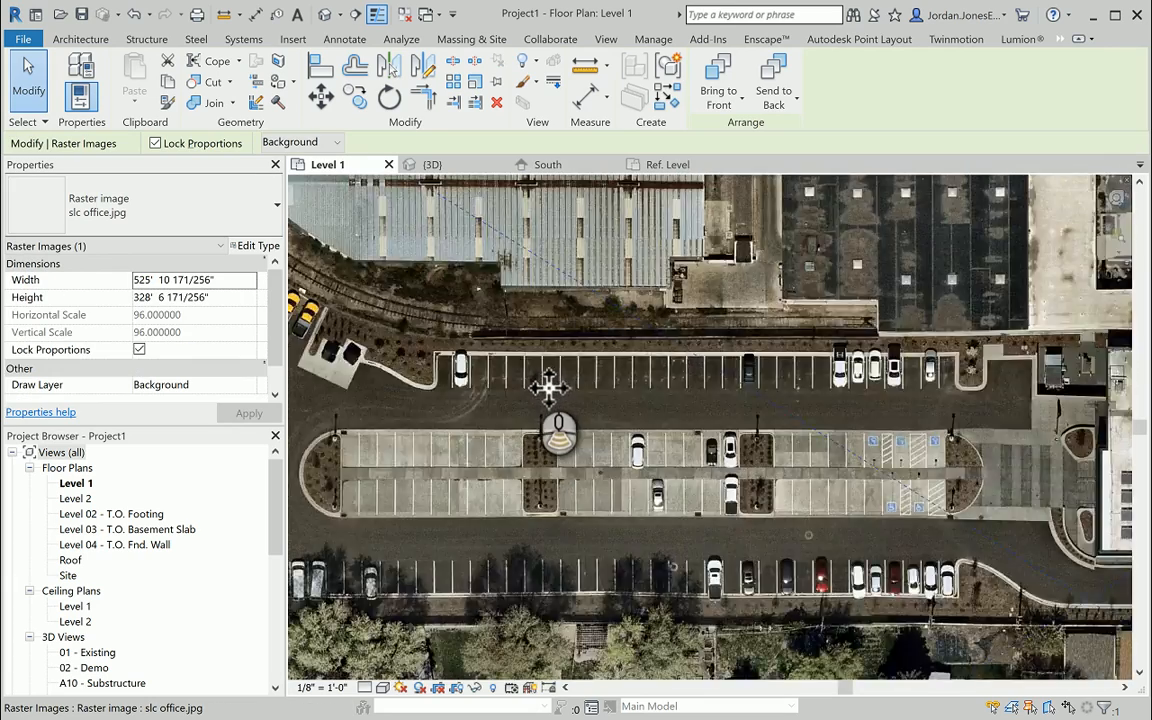
pyautogui.scroll(6, 572, 384)
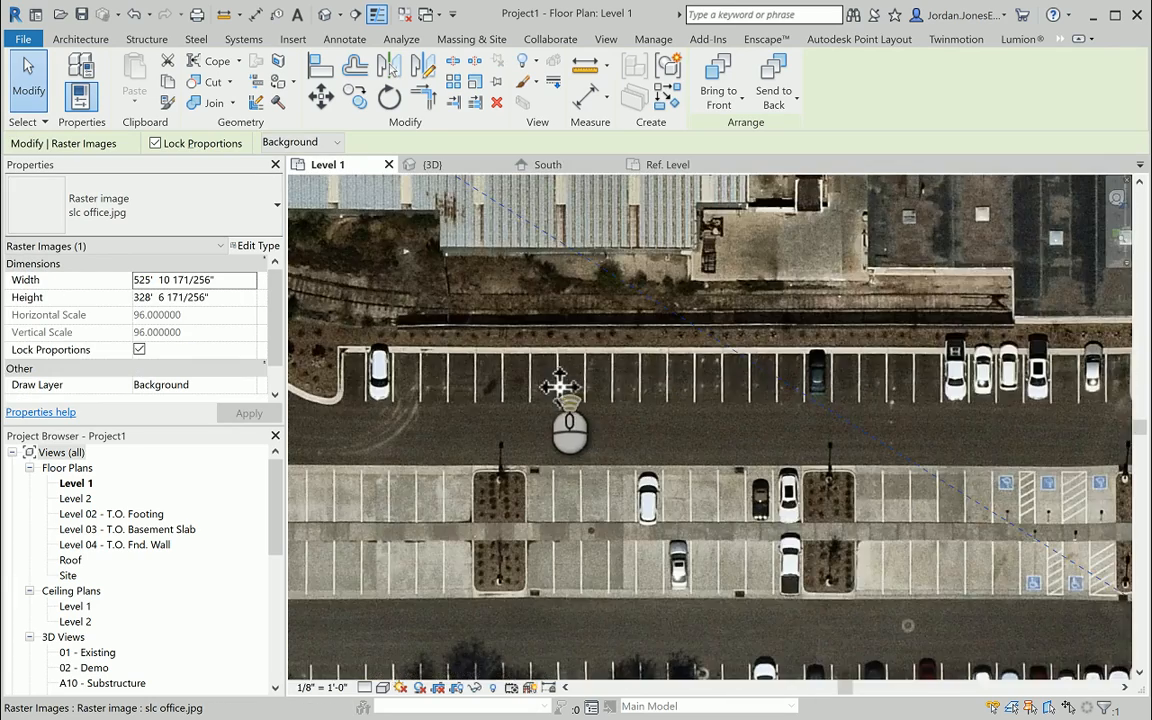
pyautogui.moveTo(422, 362); pyautogui.dragTo(683, 372, button='middle')
pyautogui.scroll(-1, 683, 369)
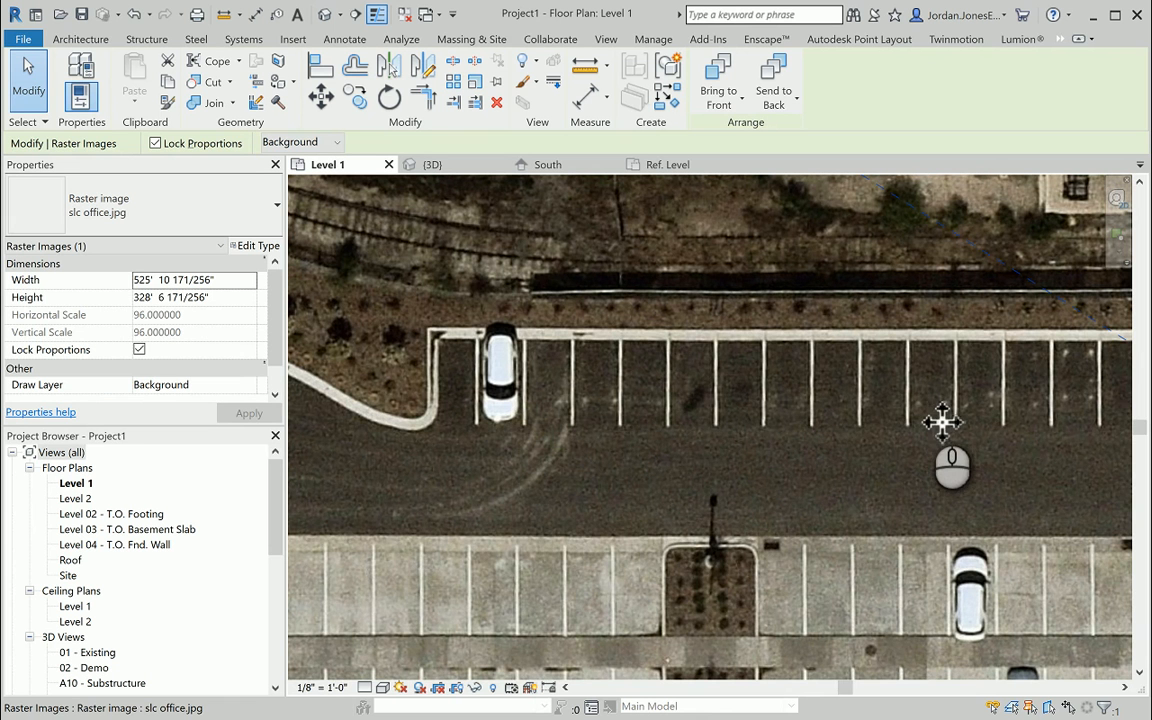
pyautogui.moveTo(961, 421); pyautogui.dragTo(536, 441, button='middle')
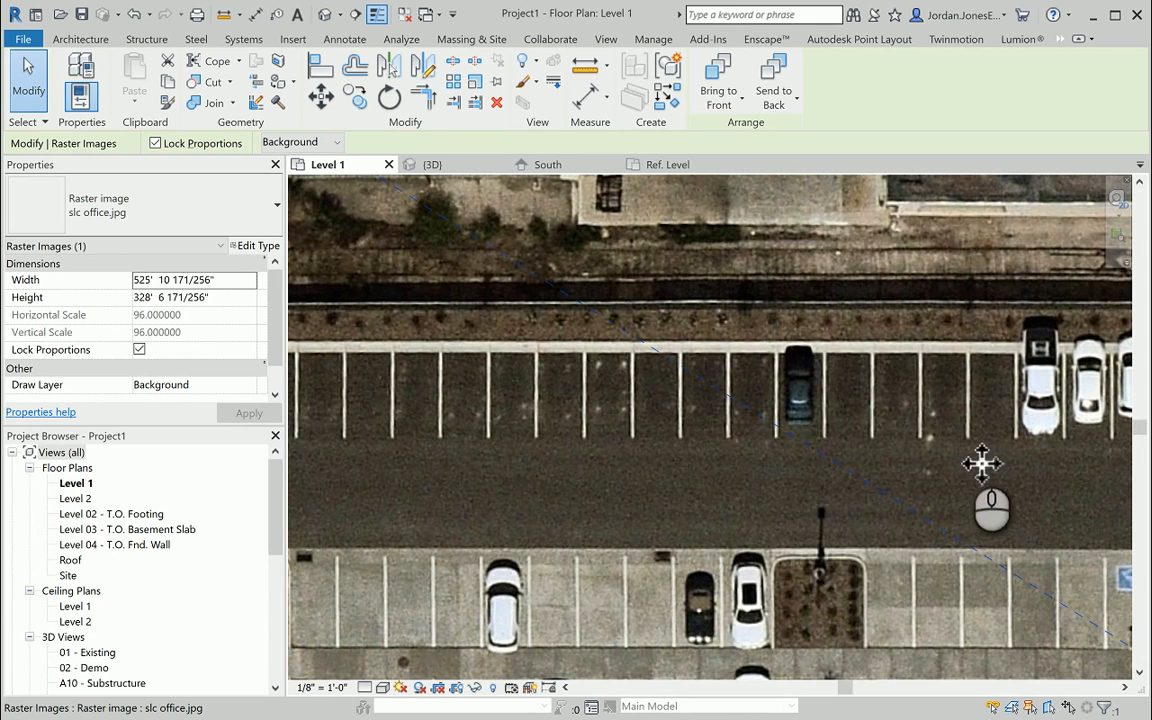
pyautogui.moveTo(1076, 462); pyautogui.dragTo(612, 482, button='middle')
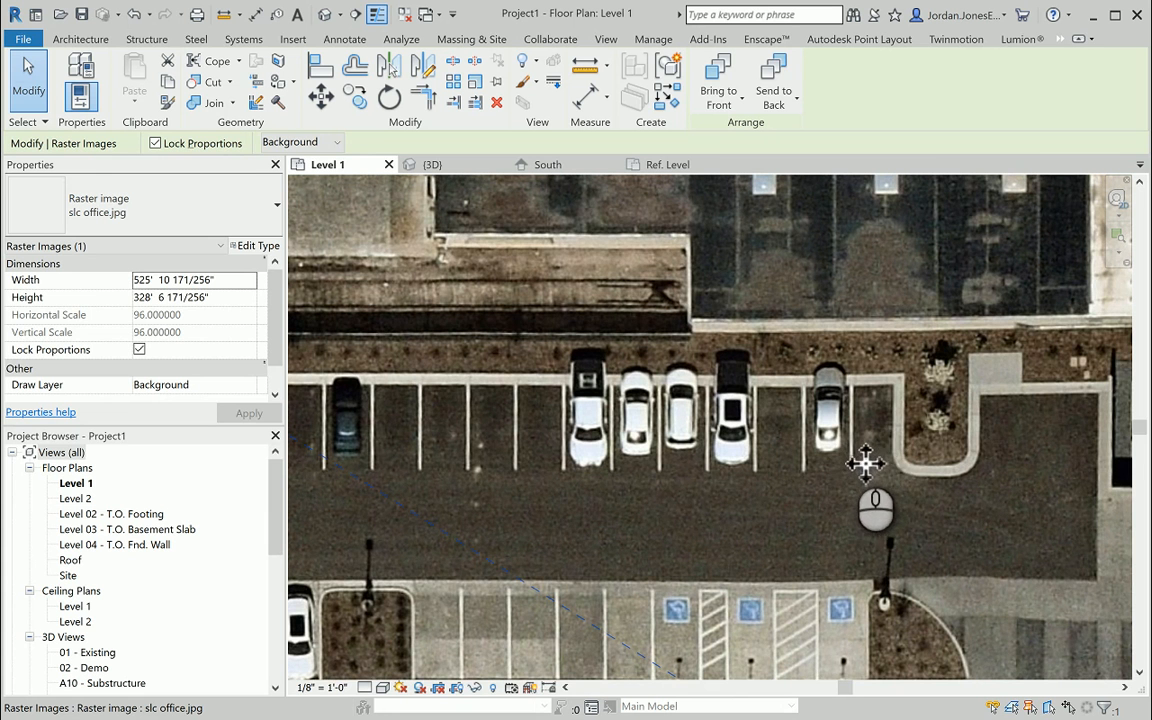
pyautogui.scroll(-6, 830, 462)
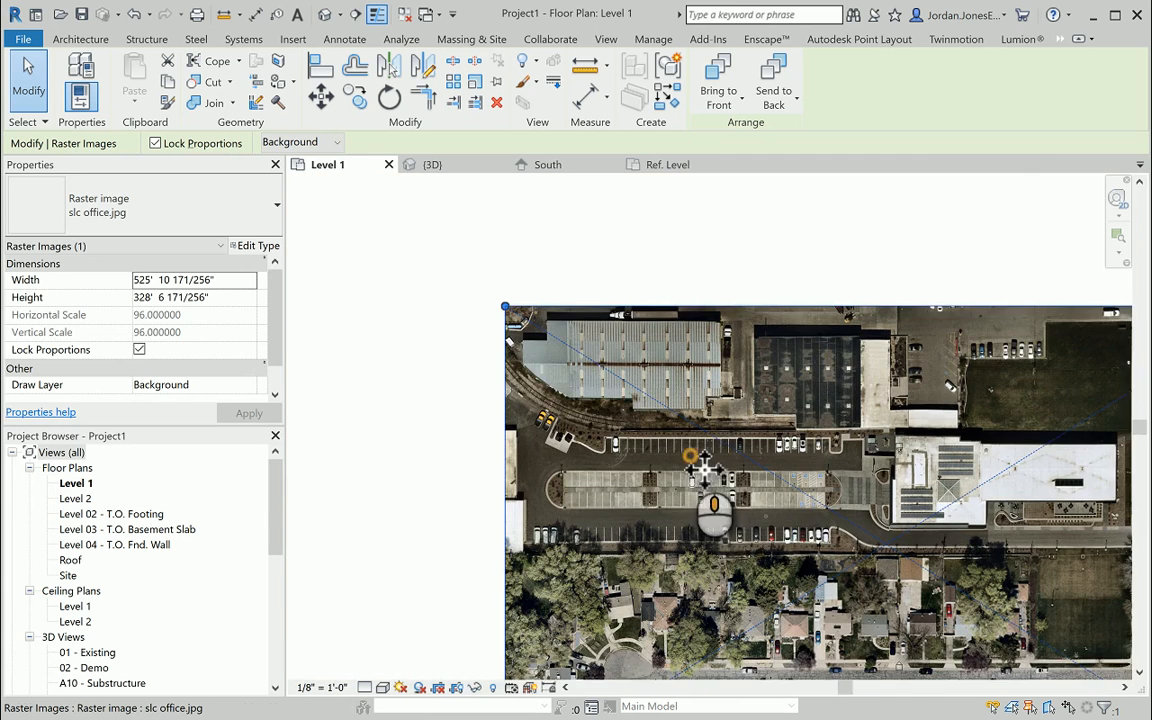
pyautogui.moveTo(694, 464); pyautogui.dragTo(710, 490, button='middle')
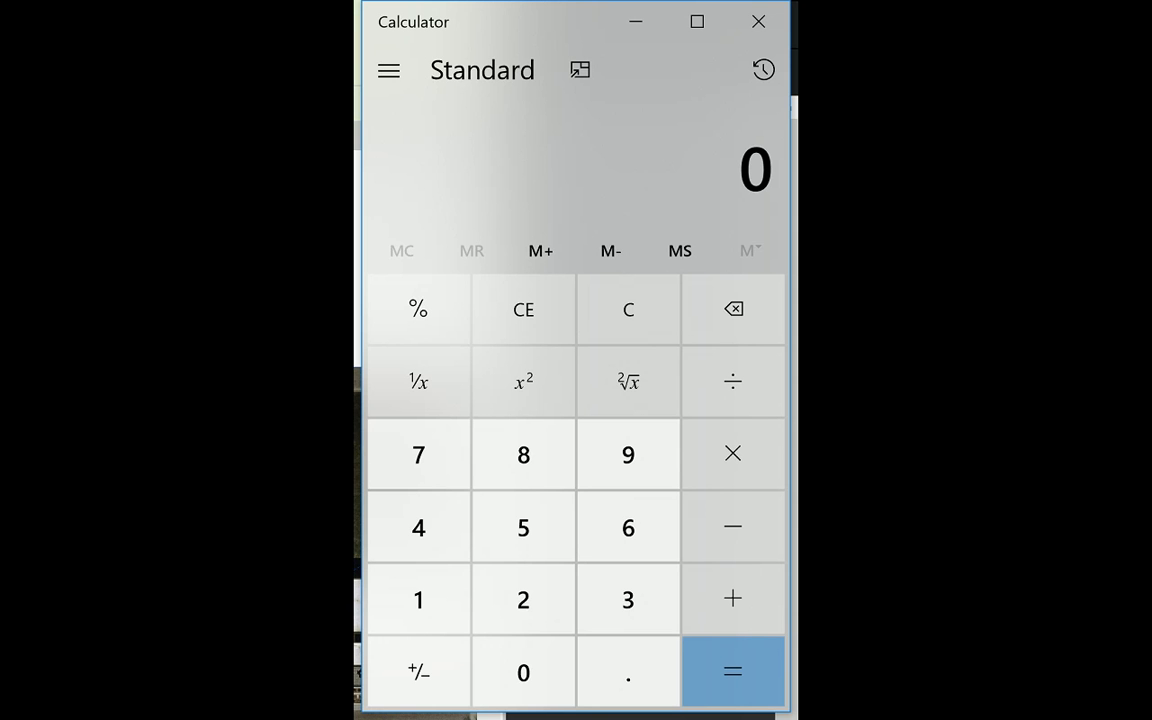
# Step: Multiply 27 by 9 in Calculator to get the length of the parking row, and close it
pyautogui.write('7 × 9 =')
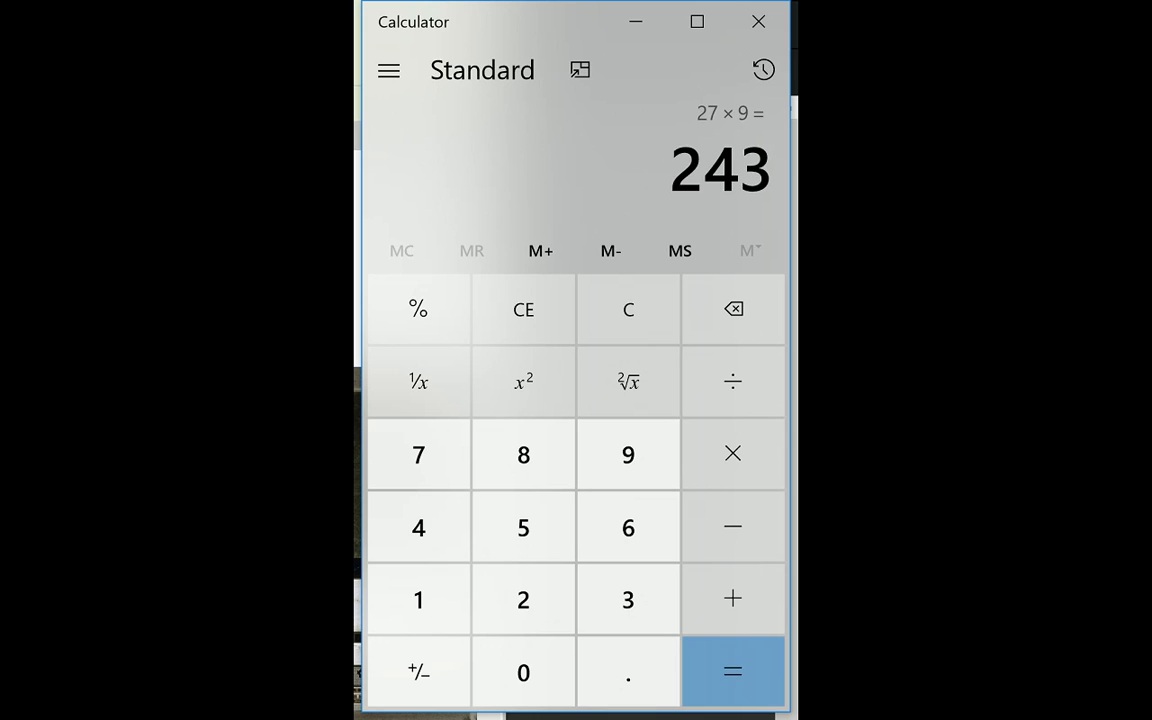
pyautogui.click(760, 21)
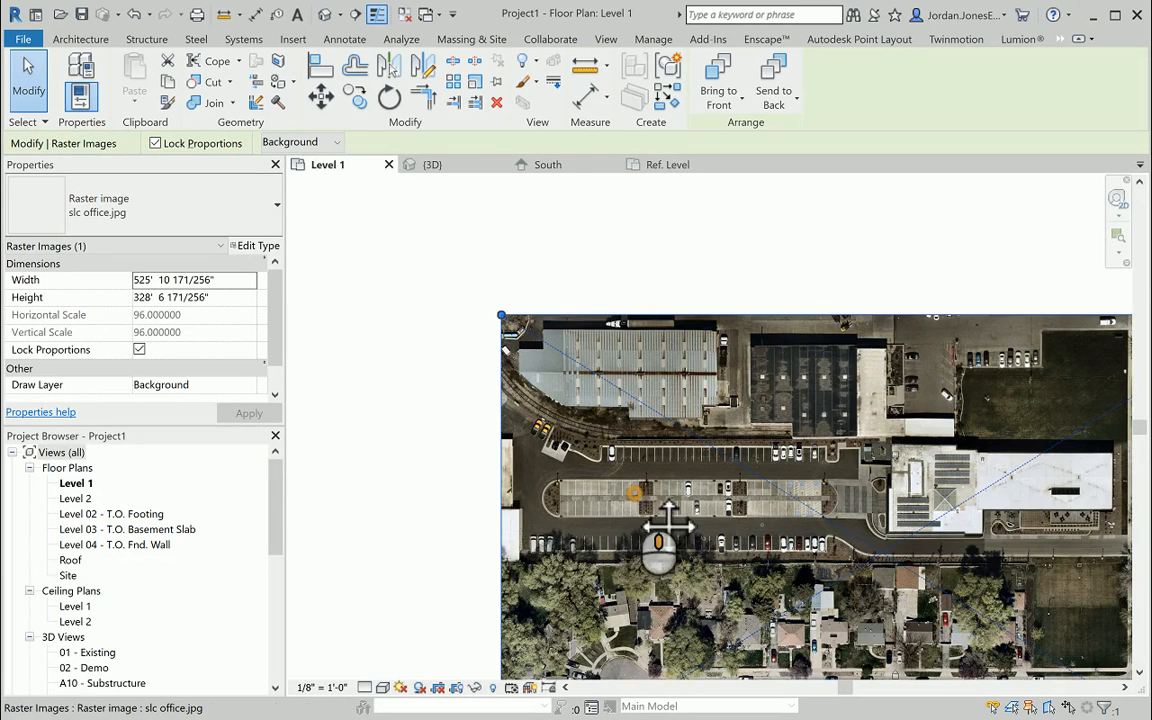
# Step: Draw a horizontal detail line 243' long along the upper parking row, starting at its first stall line
pyautogui.scroll(5, 634, 472)
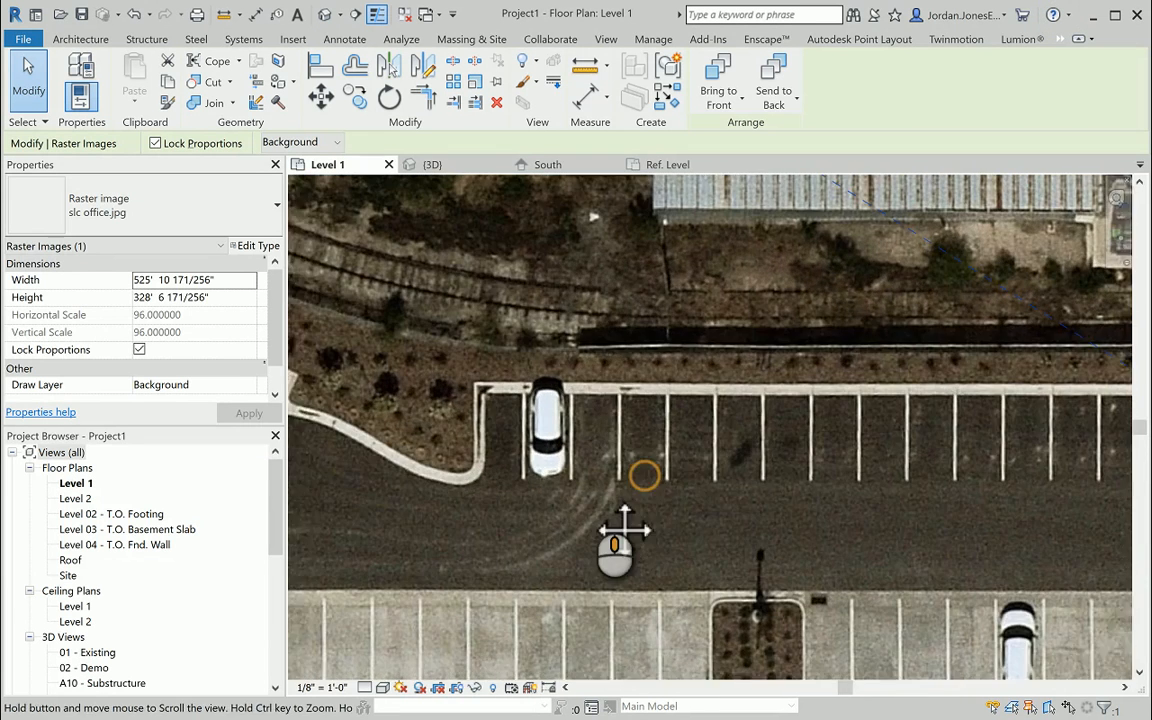
pyautogui.press('d')
pyautogui.press('l')
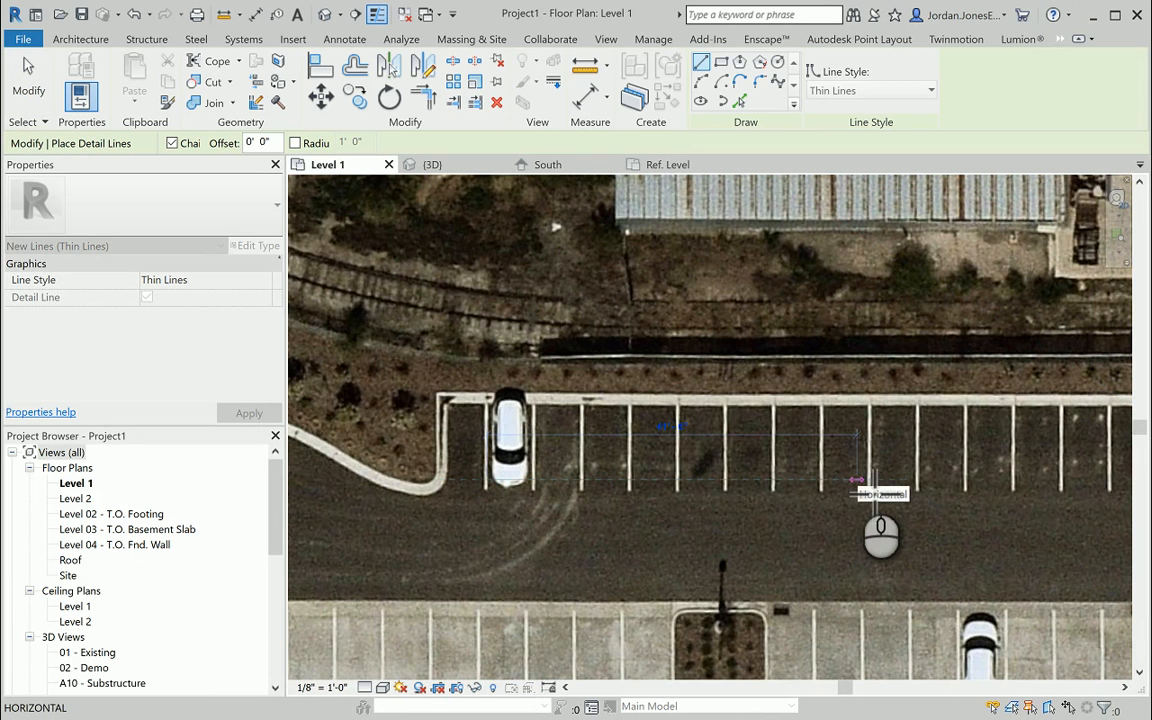
pyautogui.press('Return')
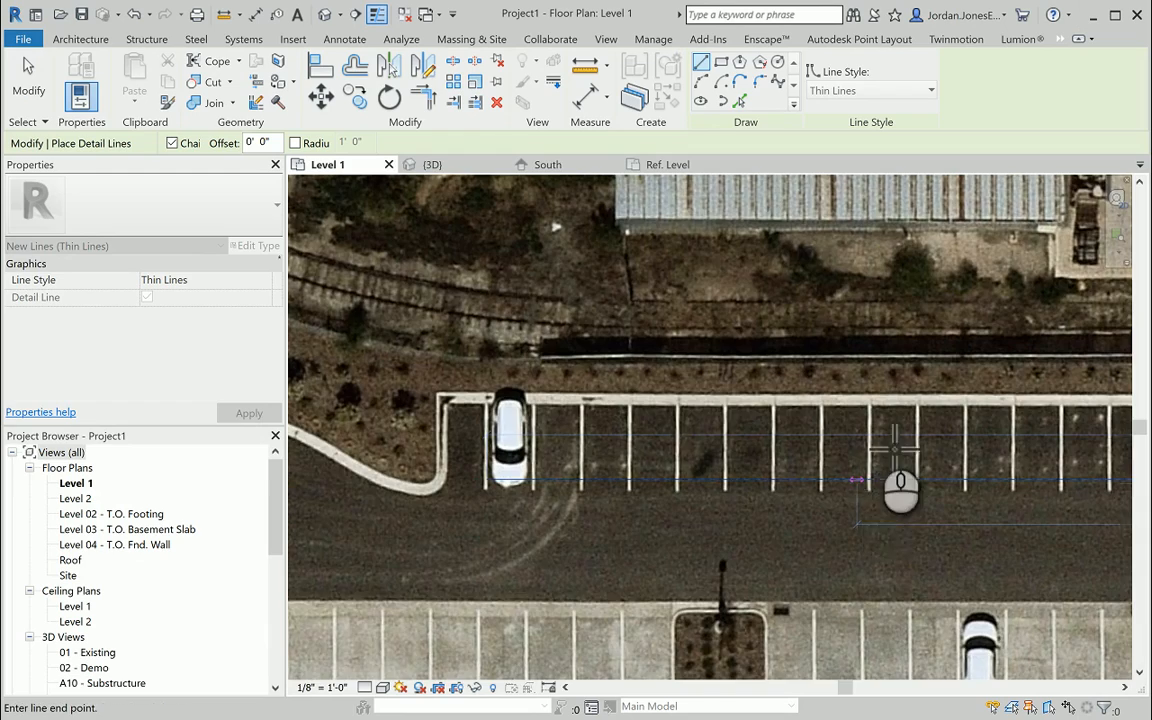
pyautogui.scroll(-5, 895, 445)
pyautogui.moveTo(700, 560); pyautogui.dragTo(670, 555, button='middle')
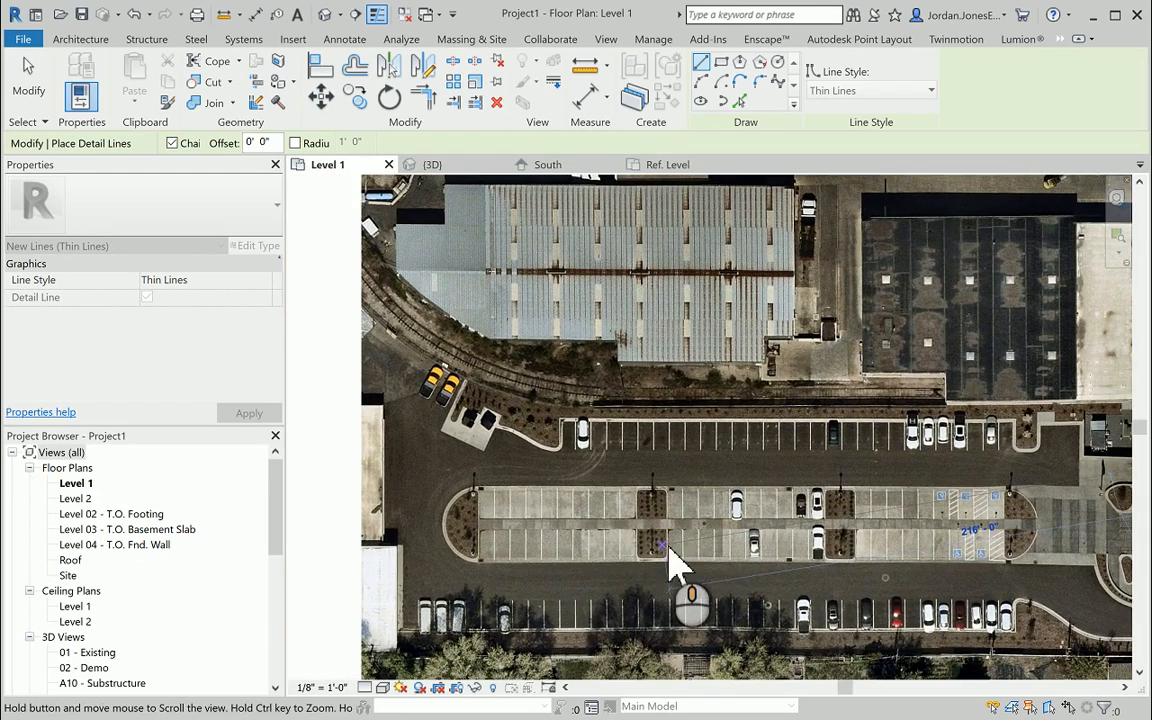
pyautogui.press('Escape')
pyautogui.press('Escape')
# Step: Resize the aerial image graphically from the first stall line, scaling the last stall line to the end of the detail line
pyautogui.click(695, 555)
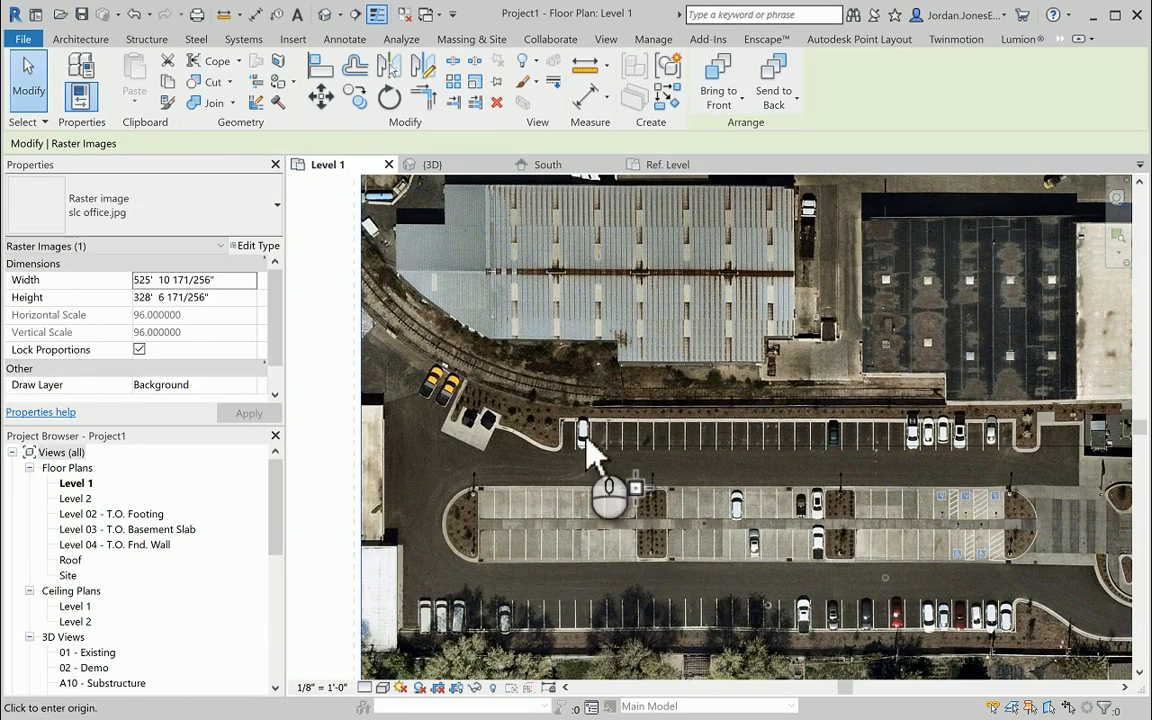
pyautogui.press('r')
pyautogui.press('e')
pyautogui.scroll(3, 585, 470)
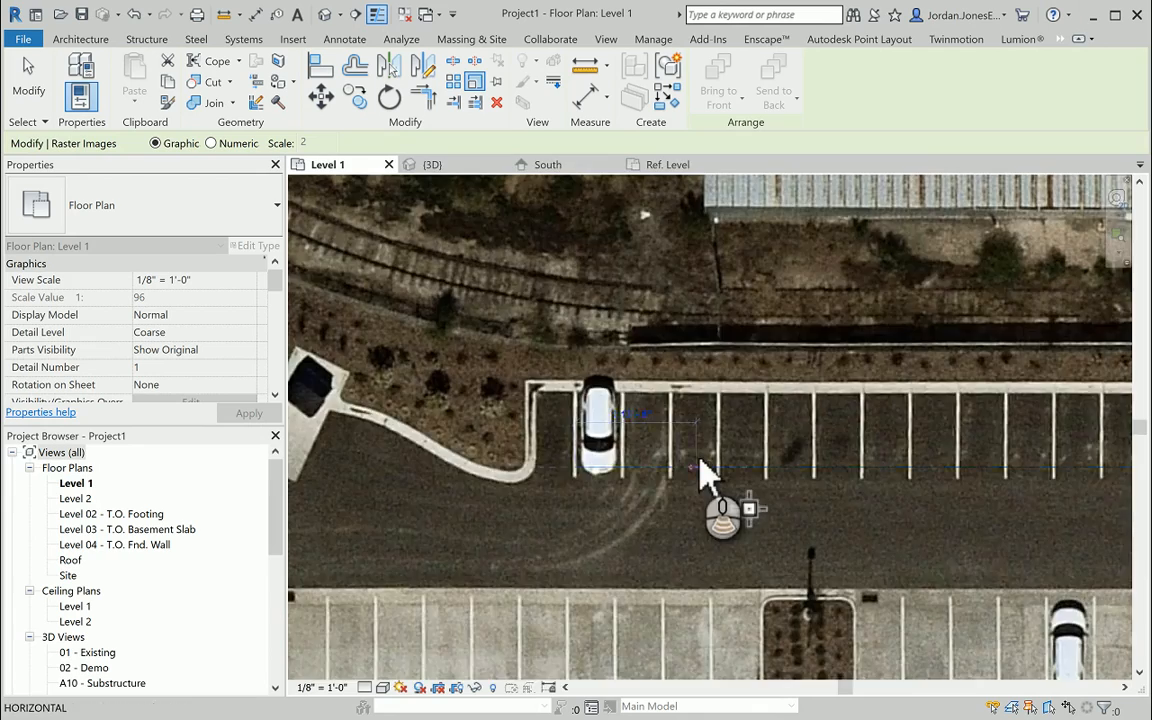
pyautogui.scroll(-3, 874, 476)
pyautogui.moveTo(874, 476); pyautogui.dragTo(515, 505, button='middle')
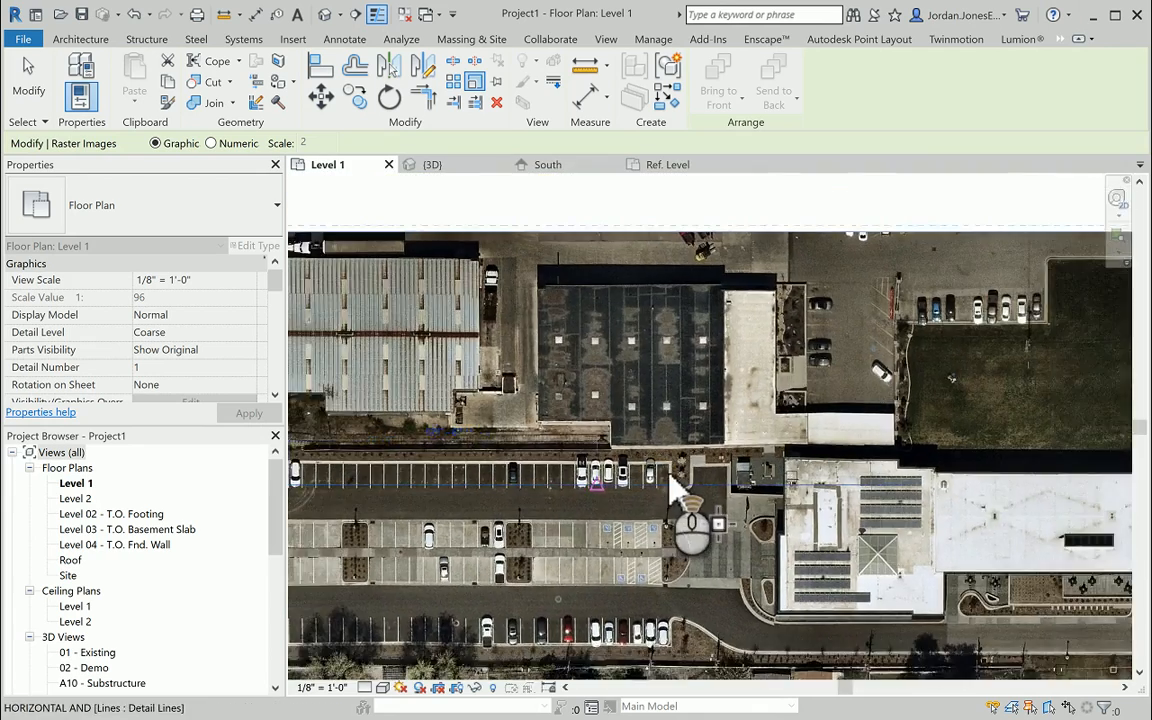
pyautogui.scroll(8, 663, 514)
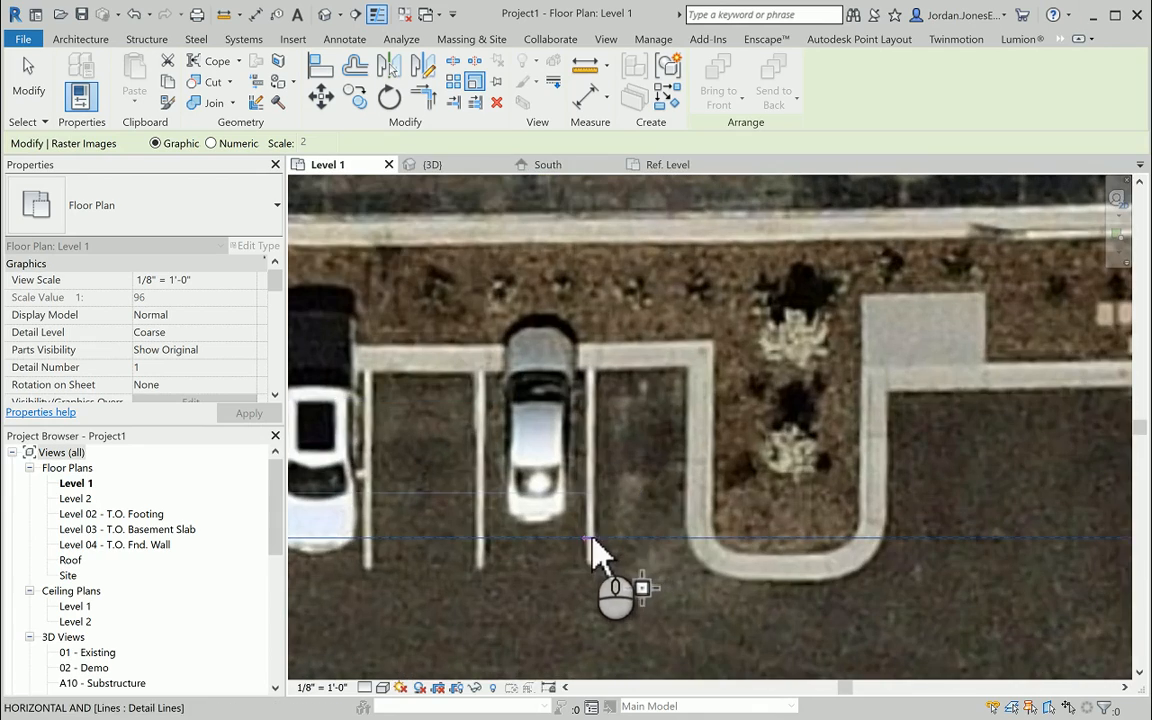
pyautogui.scroll(-6, 610, 546)
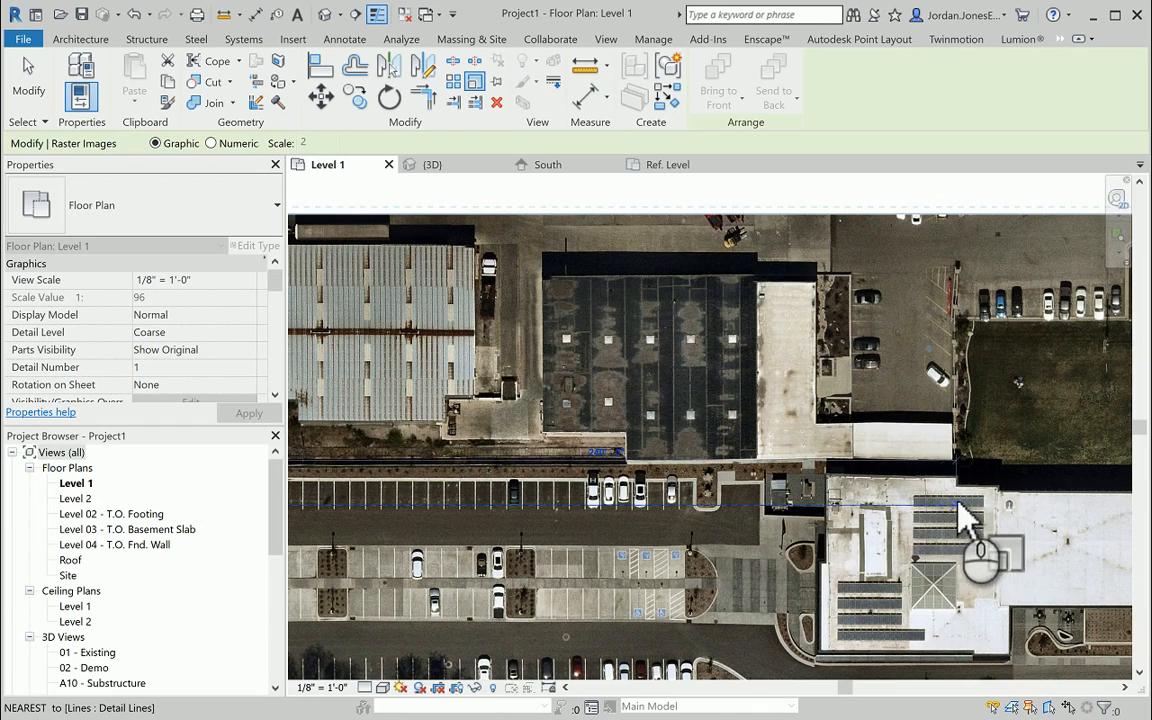
pyautogui.click(966, 504)
pyautogui.scroll(-3, 905, 481)
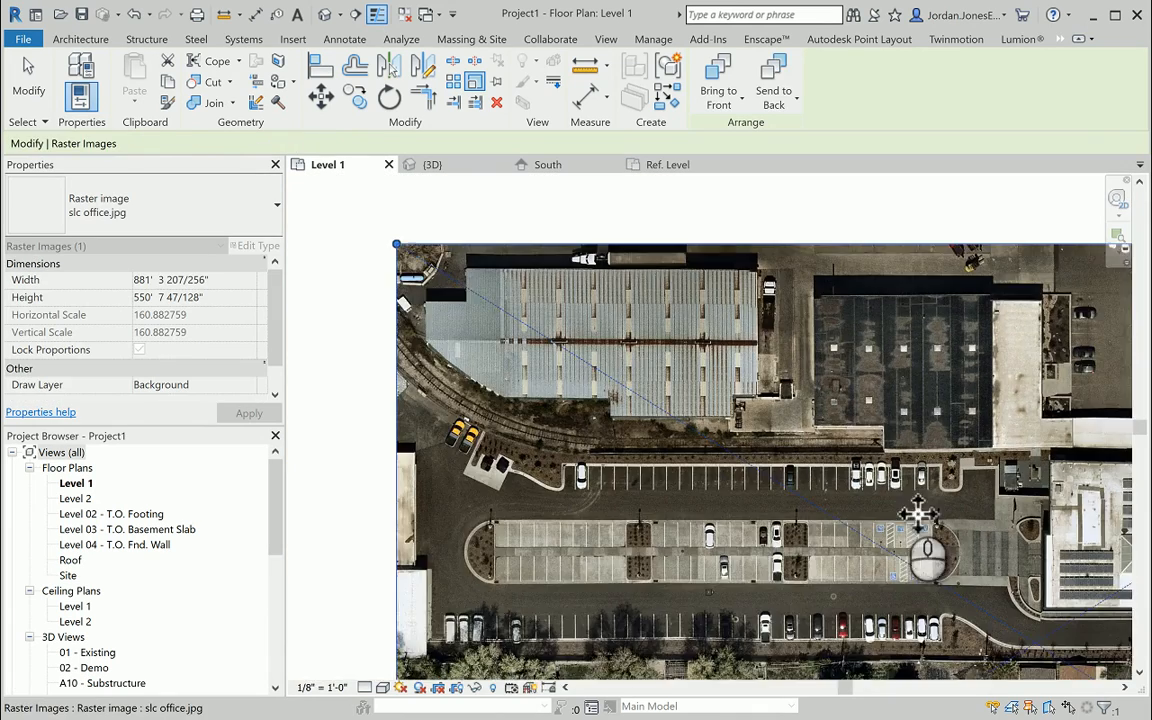
pyautogui.moveTo(793, 560); pyautogui.dragTo(664, 560, button='middle')
pyautogui.press('Escape')
# Step: Delete the detail line along the upper parking row
pyautogui.scroll(-5, 728, 488)
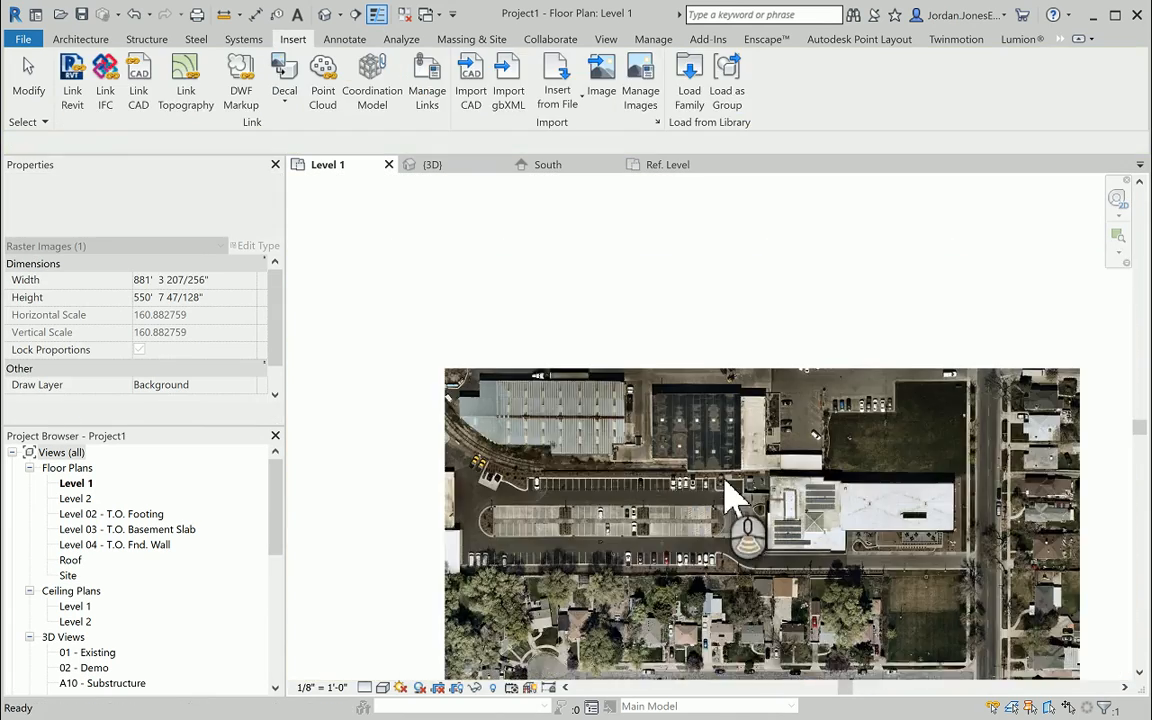
pyautogui.click(628, 487)
pyautogui.press('Delete')
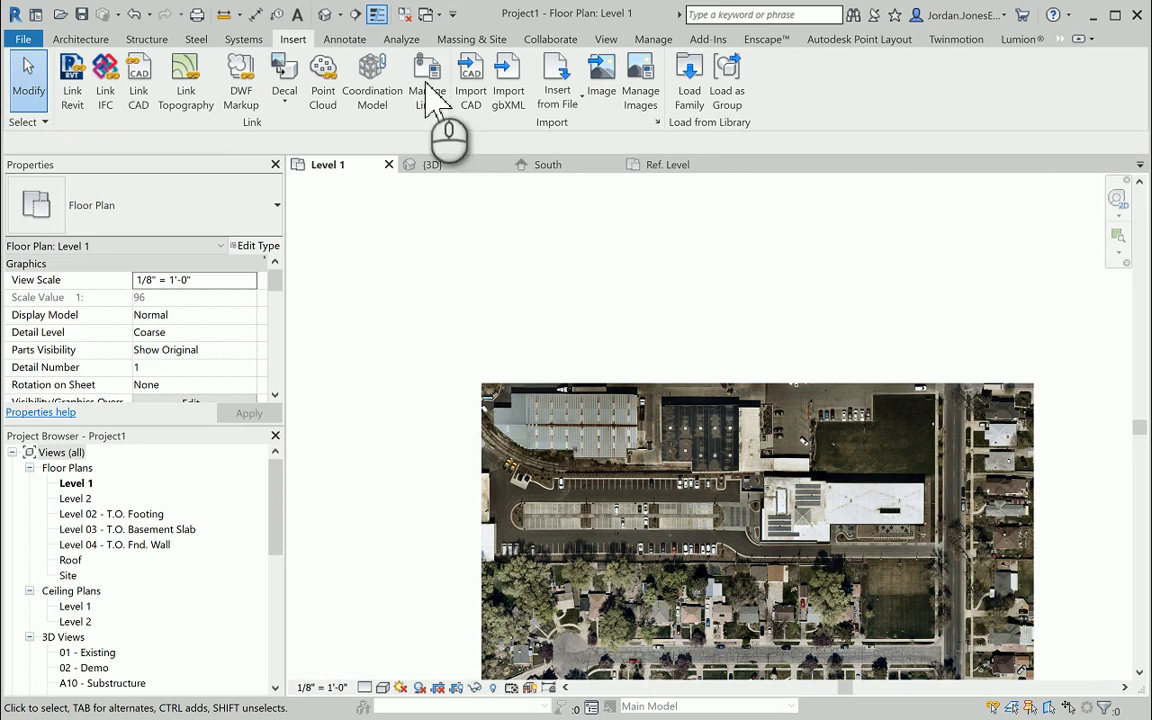
# Step: Create a toposurface with points at the four corners of the aerial image at absolute elevation 0' 0", and finish the surface
pyautogui.click(86, 40)
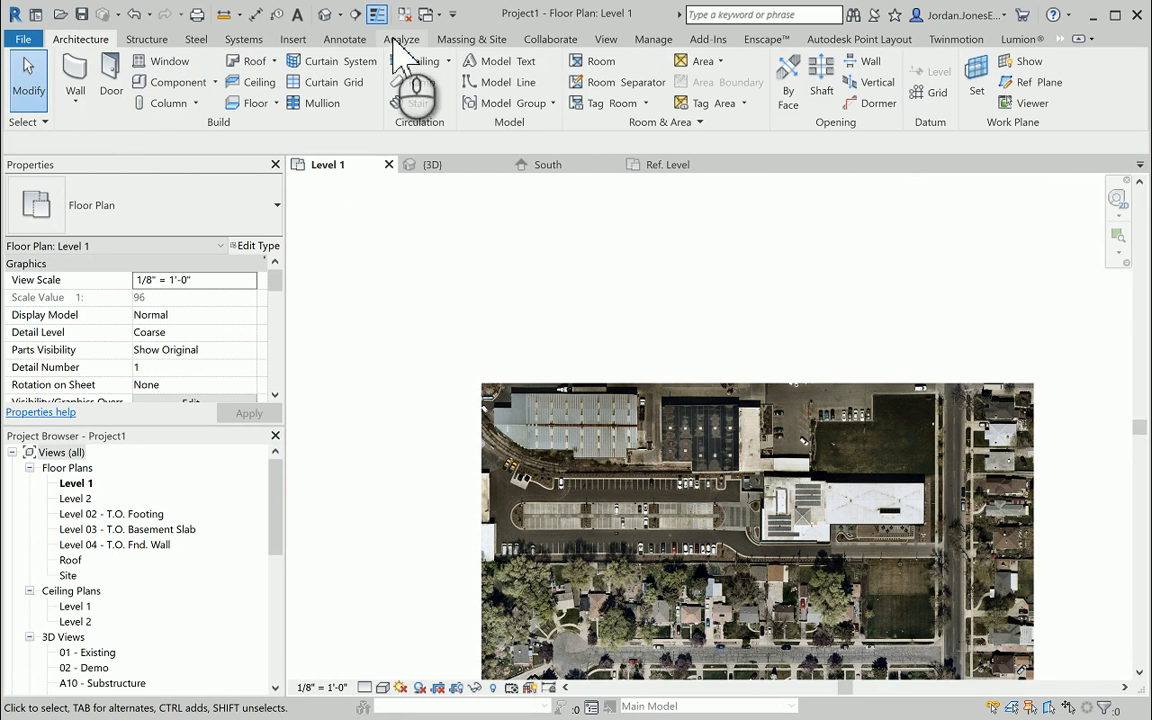
pyautogui.click(478, 39)
pyautogui.click(405, 82)
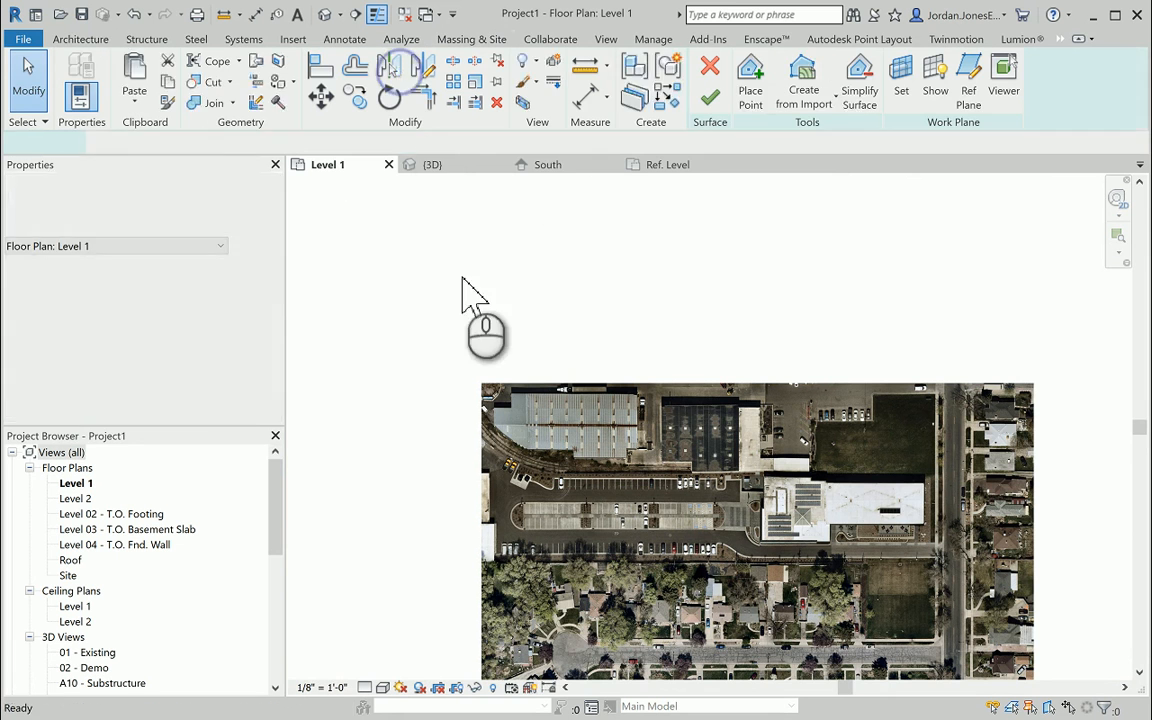
pyautogui.click(481, 384)
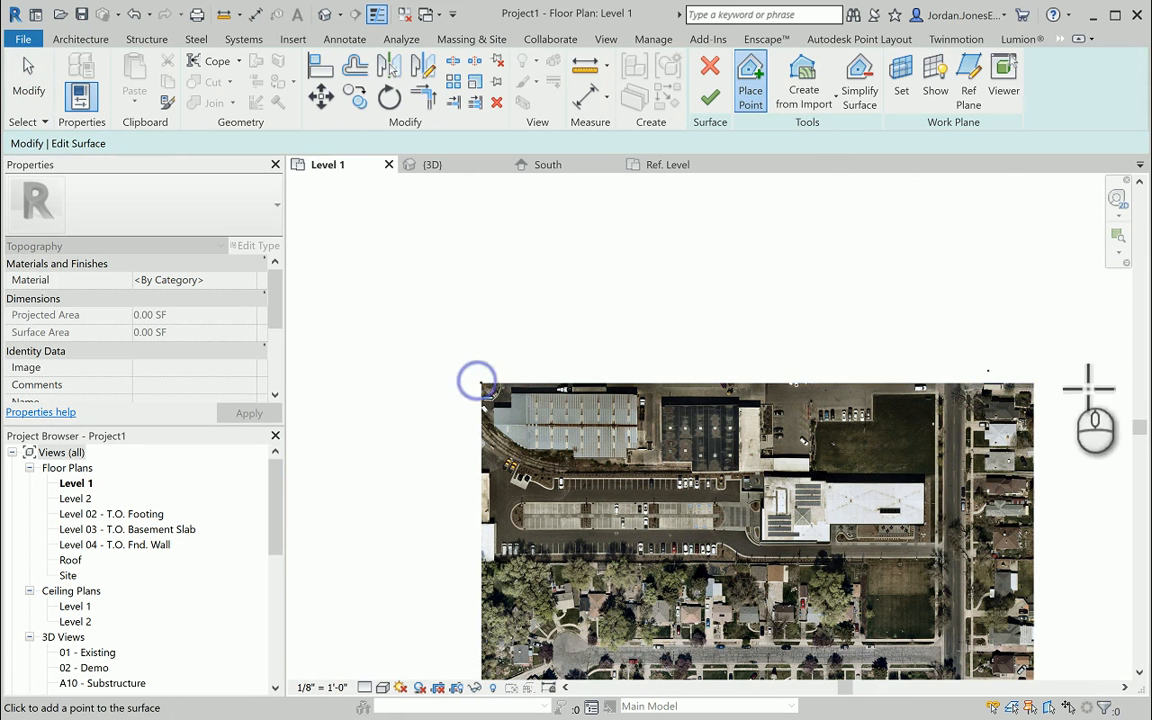
pyautogui.click(1034, 385)
pyautogui.moveTo(964, 436); pyautogui.dragTo(752, 200, button='middle')
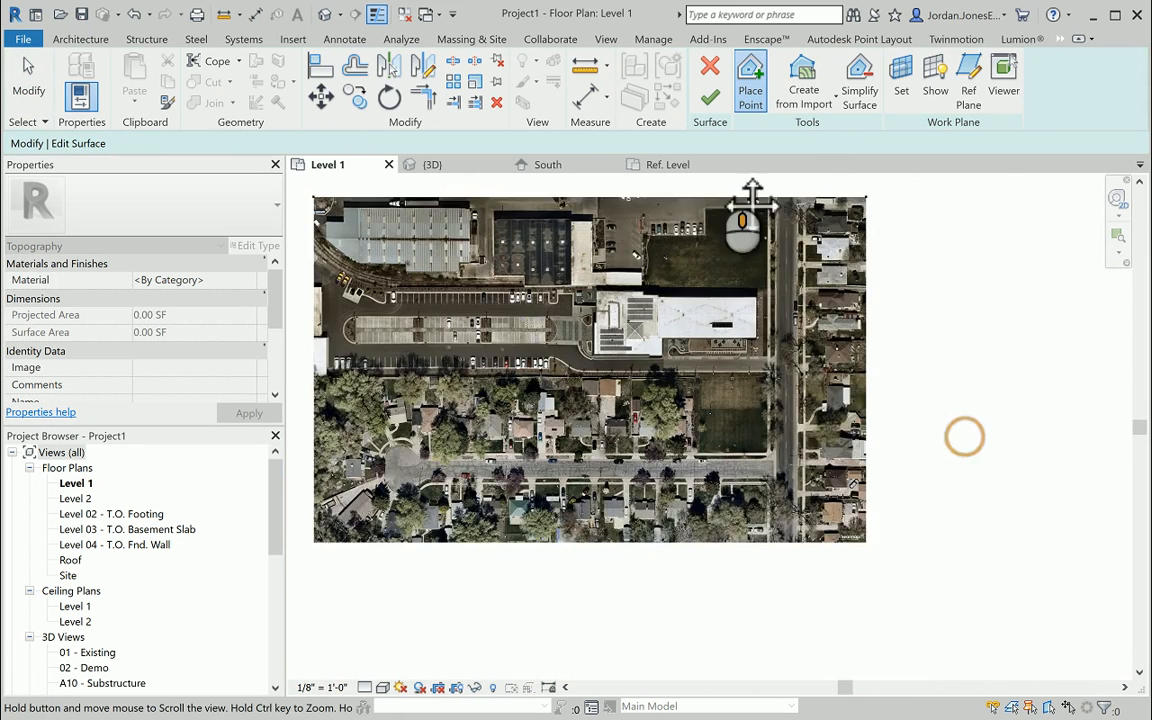
pyautogui.click(777, 426)
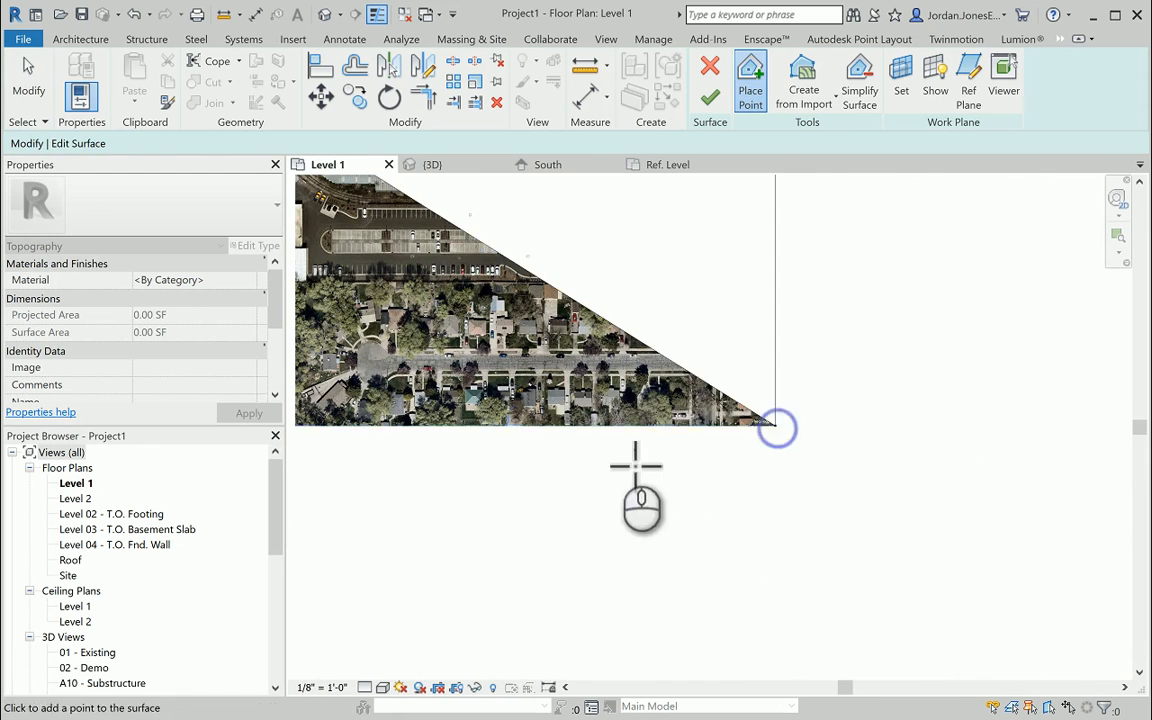
pyautogui.moveTo(636, 465); pyautogui.dragTo(810, 442, button='middle')
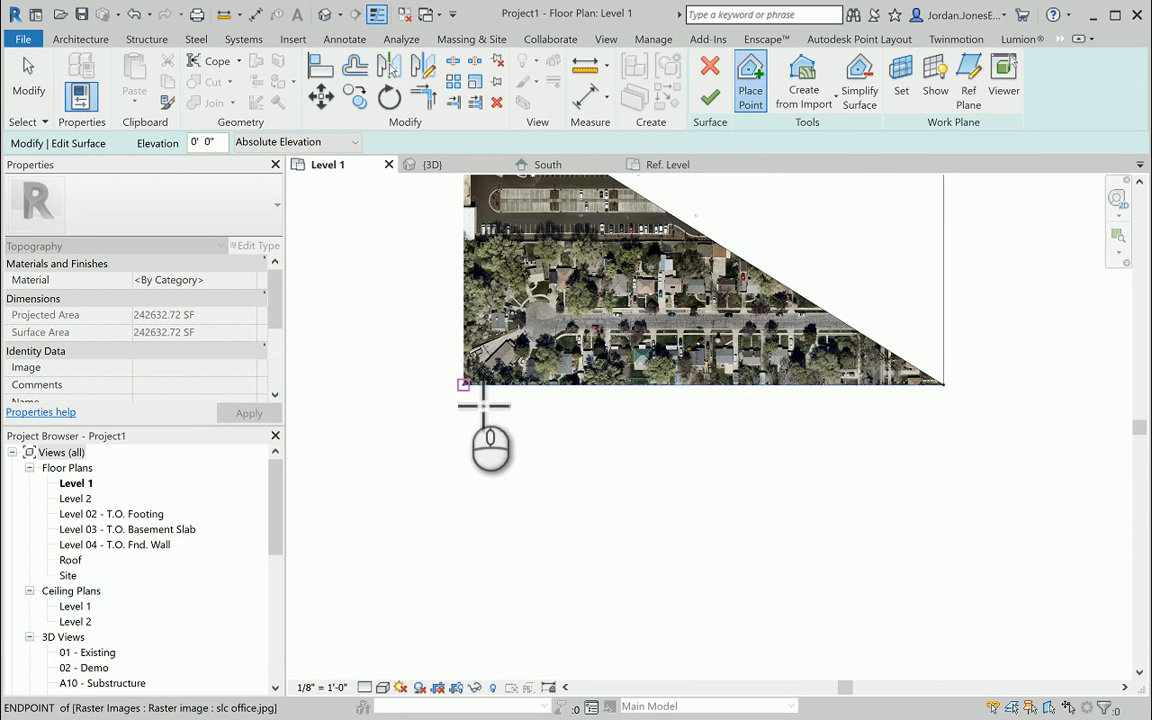
pyautogui.click(465, 387)
pyautogui.moveTo(620, 432); pyautogui.dragTo(609, 607, button='middle')
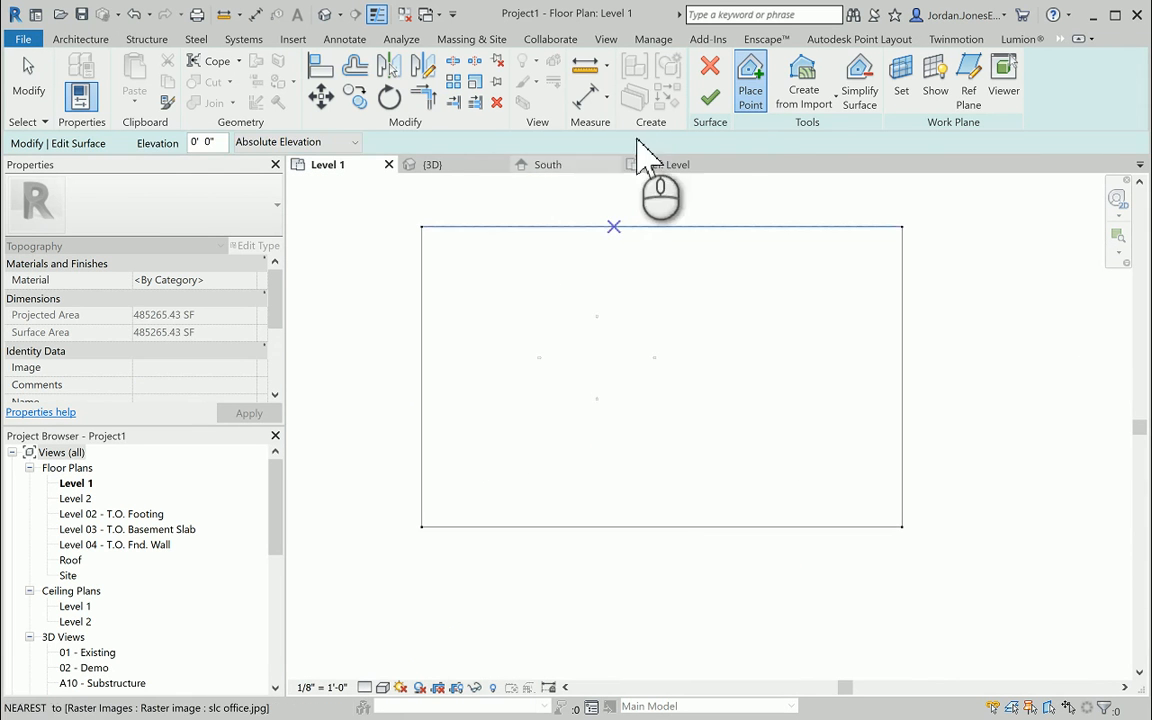
pyautogui.click(710, 97)
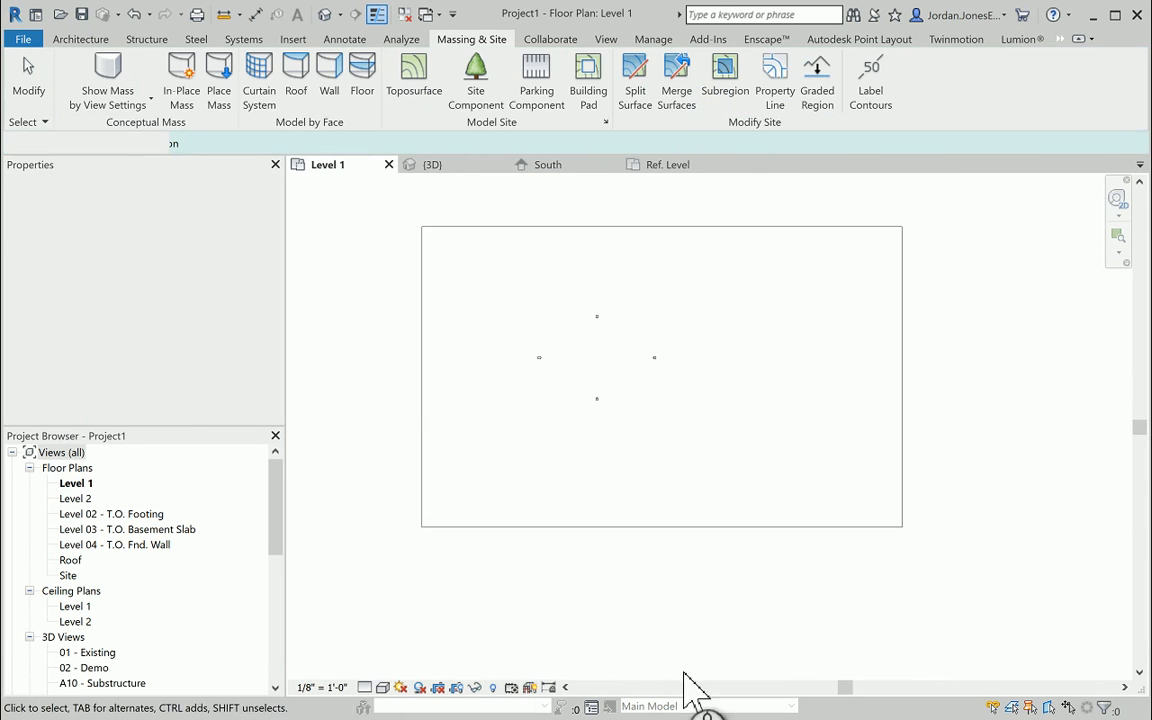
# Step: Set the Level 1 view's visual style to Wireframe to reveal the aerial image beneath the toposurface
pyautogui.click(382, 687)
pyautogui.click(428, 589)
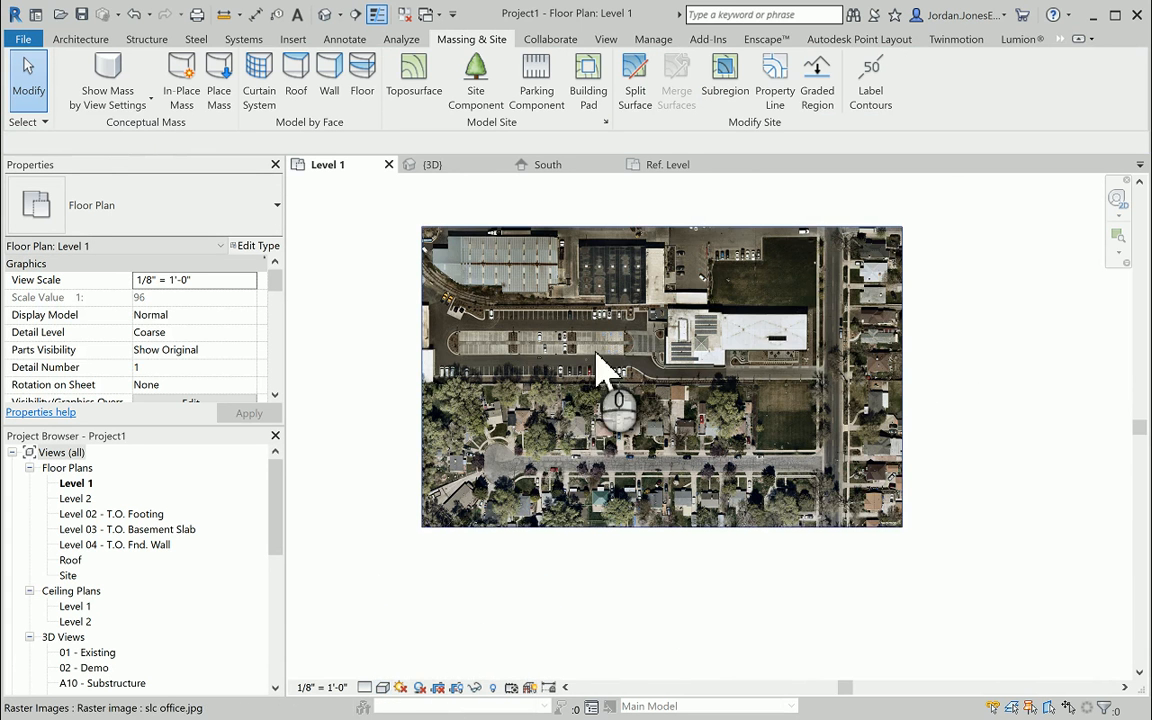
pyautogui.moveTo(600, 365); pyautogui.dragTo(532, 430, button='middle')
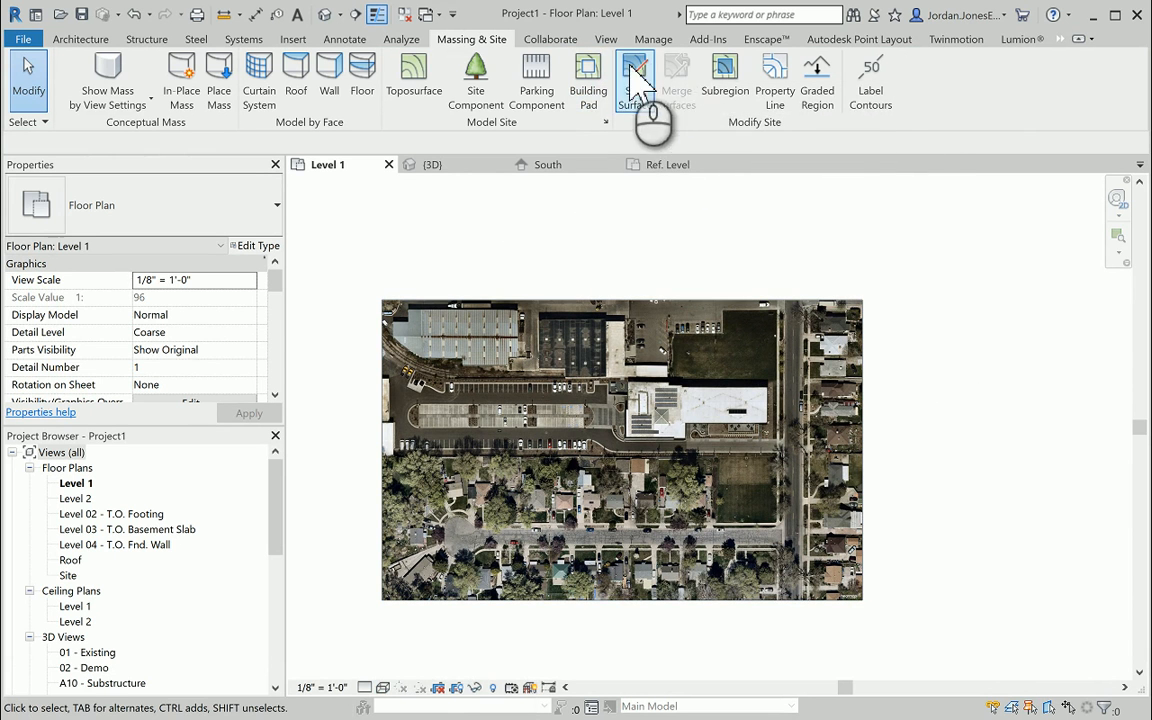
# Step: Create a rectangular subregion over the north-south street, from the aerial image's upper edge down to its lower edge, and finish the boundary
pyautogui.click(724, 80)
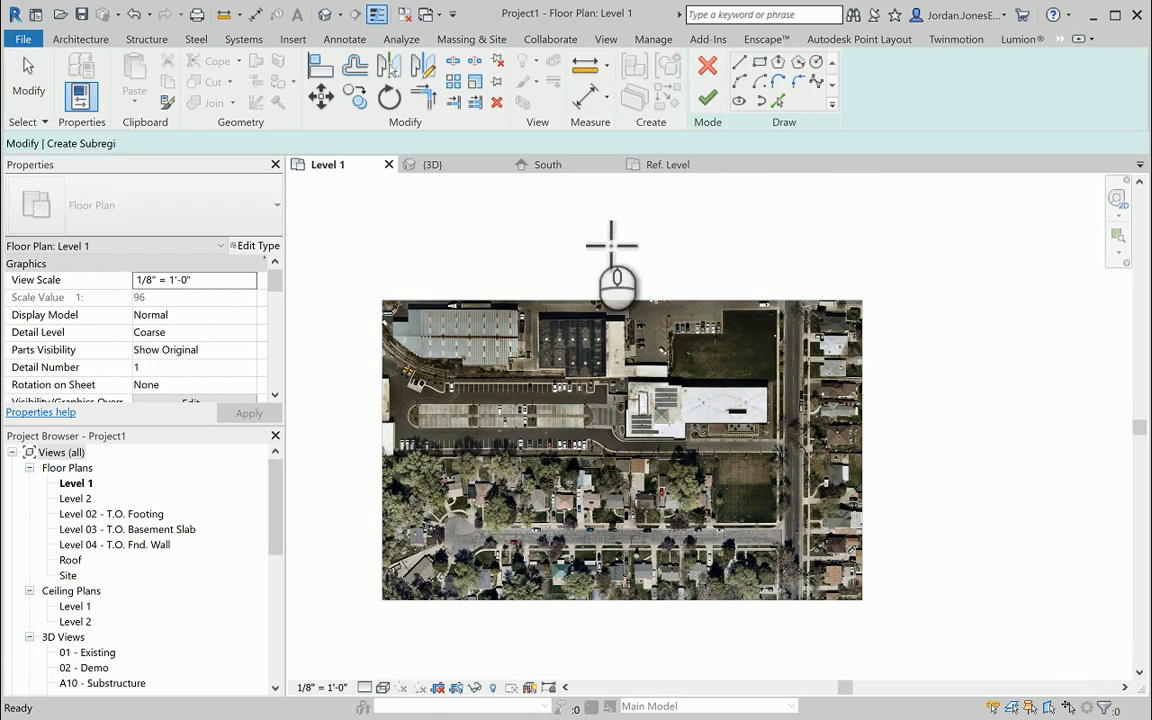
pyautogui.scroll(5, 465, 393)
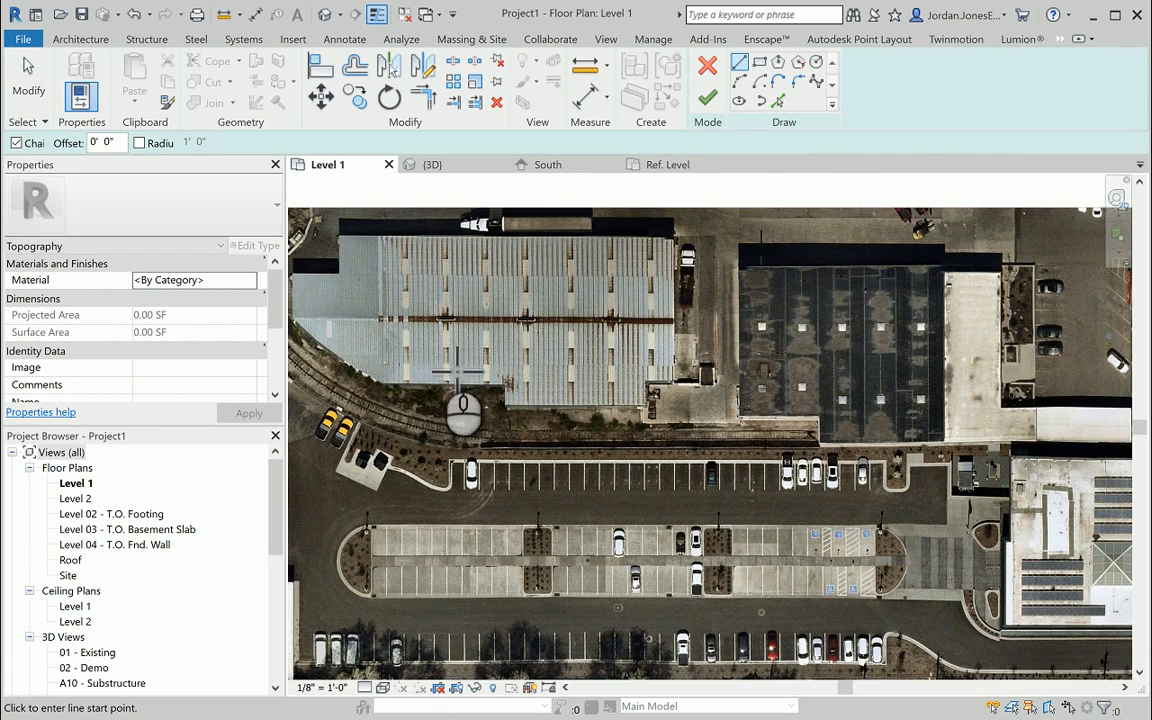
pyautogui.moveTo(688, 560)
pyautogui.mouseDown(button='middle')
pyautogui.moveTo(650, 463)
pyautogui.moveTo(527, 391)
pyautogui.moveTo(518, 465)
pyautogui.moveTo(498, 446)
pyautogui.mouseUp(button='middle')
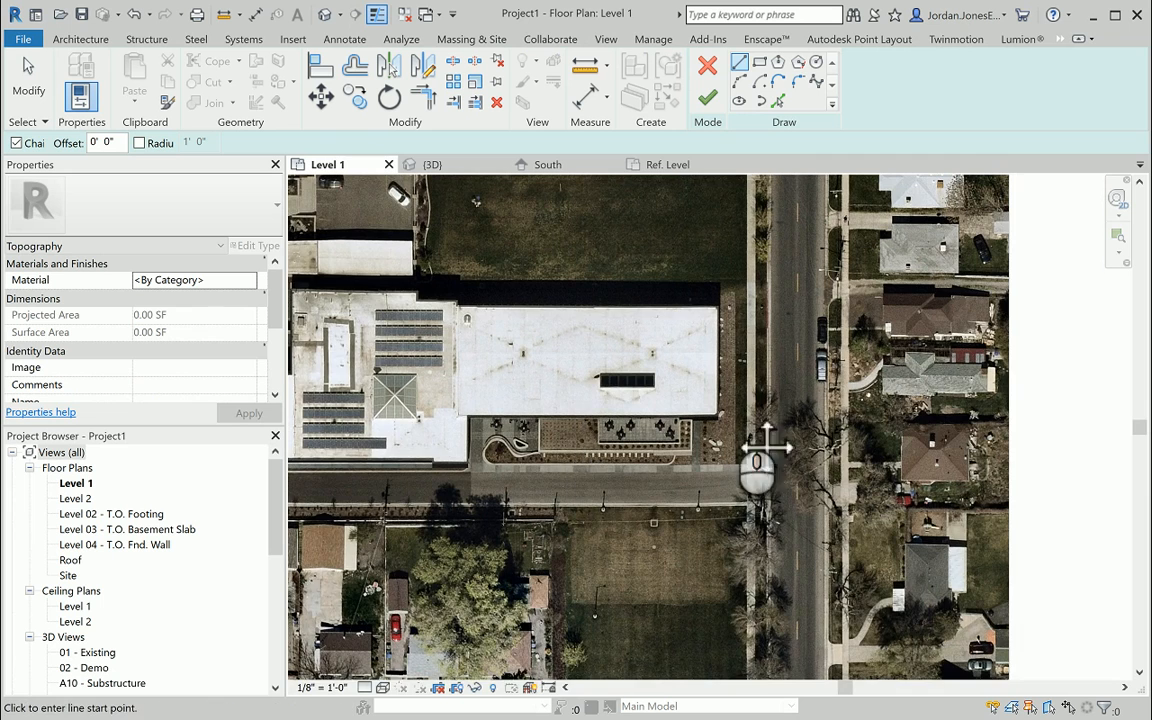
pyautogui.moveTo(785, 442)
pyautogui.mouseDown(button='middle')
pyautogui.moveTo(691, 463)
pyautogui.moveTo(673, 454)
pyautogui.mouseUp(button='middle')
pyautogui.moveTo(697, 345); pyautogui.dragTo(656, 520, button='middle')
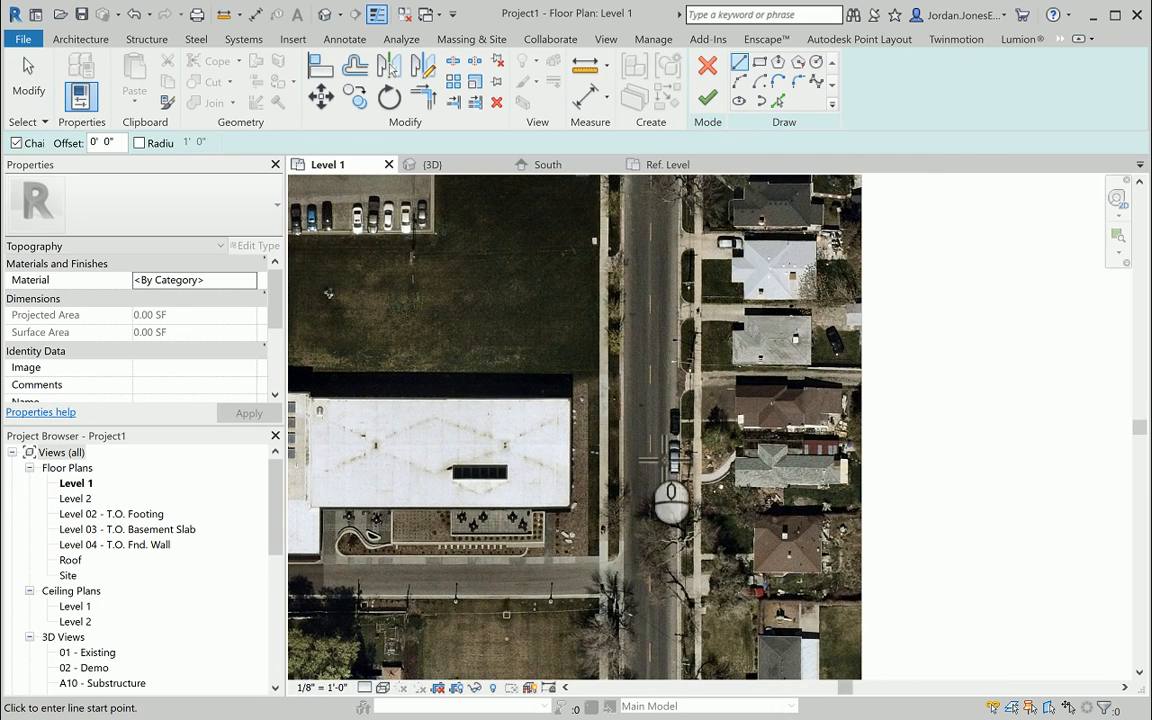
pyautogui.moveTo(651, 461); pyautogui.dragTo(631, 561, button='middle')
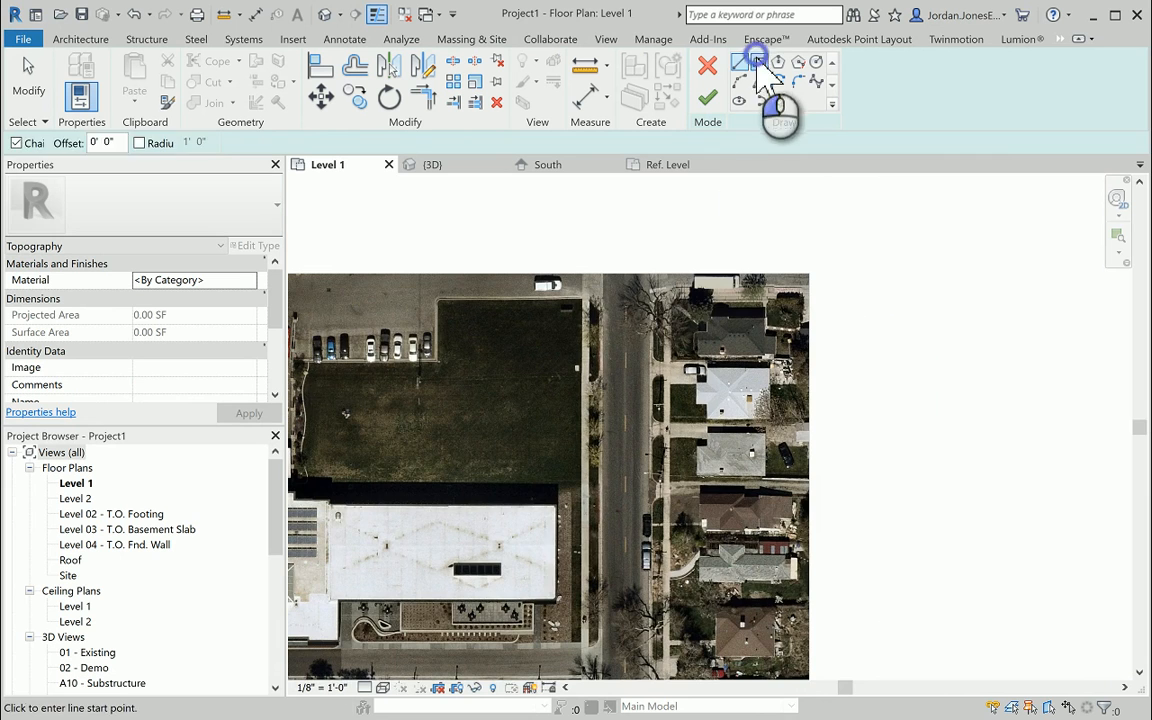
pyautogui.click(758, 62)
pyautogui.scroll(3, 650, 275)
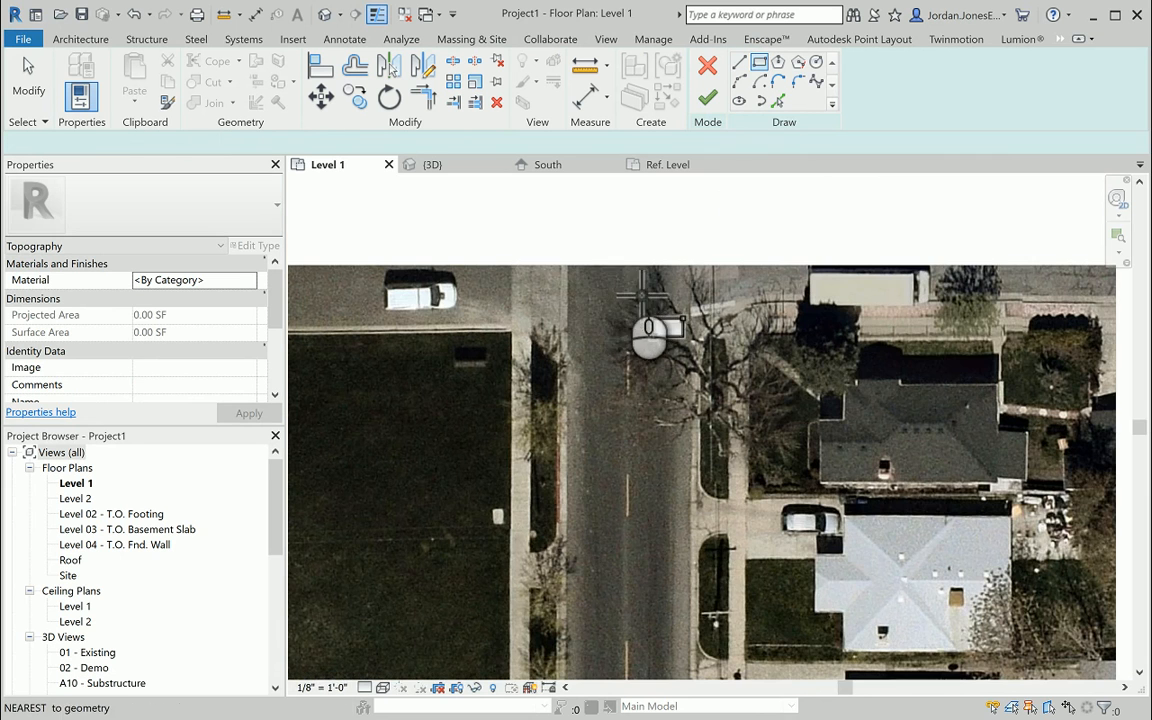
pyautogui.click(565, 274)
pyautogui.scroll(-4, 600, 290)
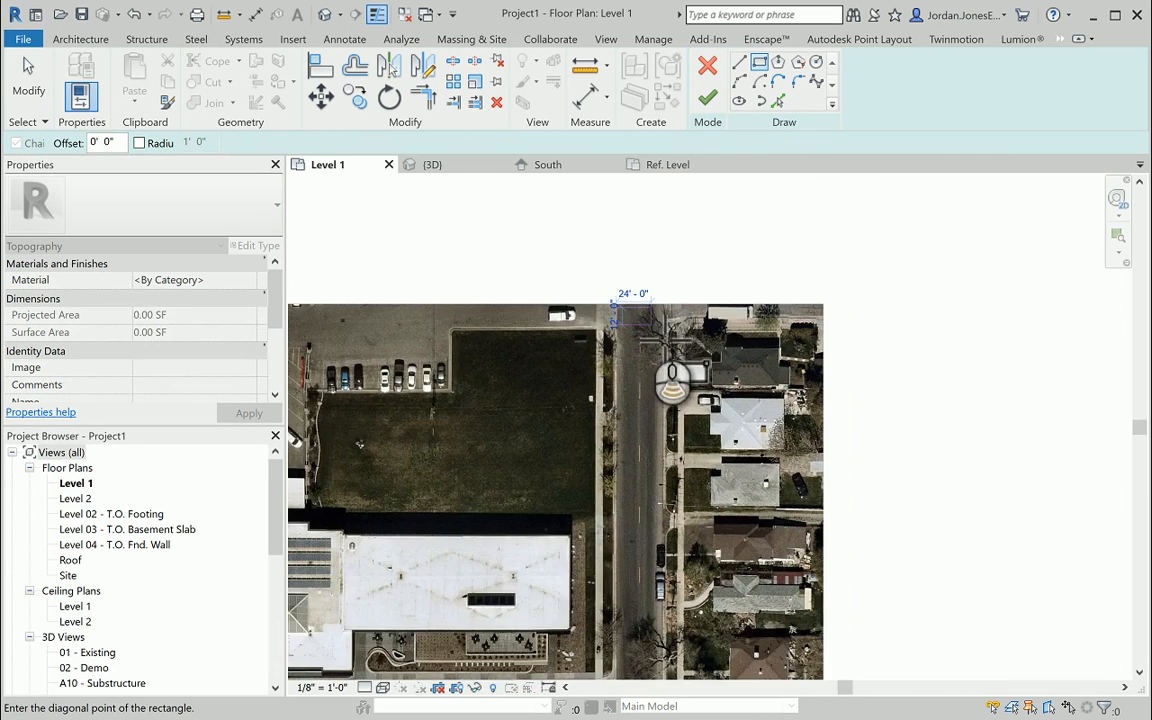
pyautogui.moveTo(656, 550); pyautogui.dragTo(663, 465, button='middle')
pyautogui.scroll(4, 663, 470)
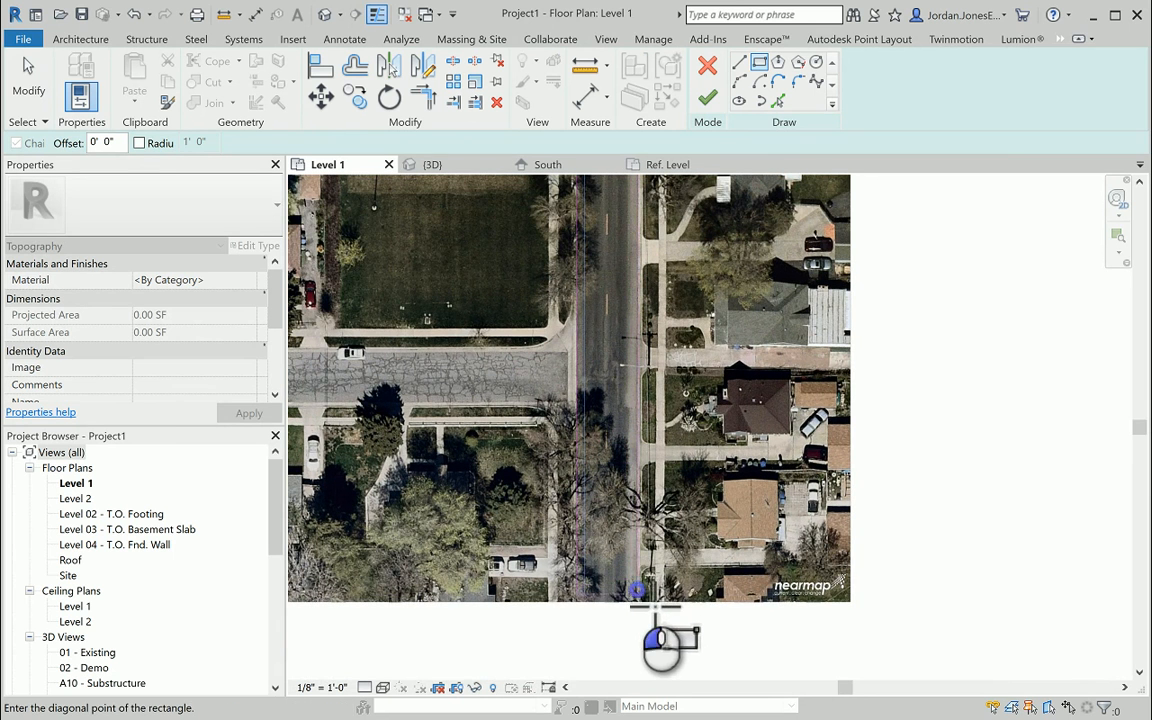
pyautogui.click(637, 590)
pyautogui.moveTo(695, 365); pyautogui.dragTo(667, 512, button='middle')
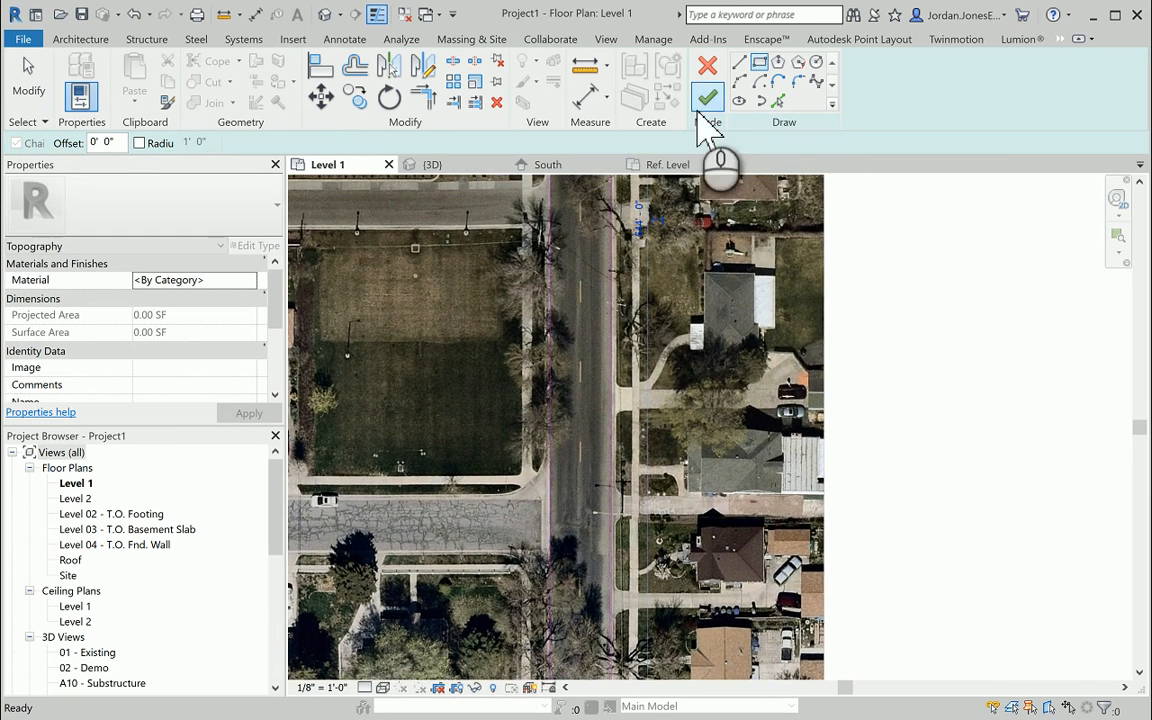
pyautogui.click(709, 104)
pyautogui.moveTo(740, 335); pyautogui.dragTo(820, 395, button='middle')
pyautogui.press('Escape')
# Step: Open the default 3D view and examine the street subregion's outline on the toposurface
pyautogui.click(326, 16)
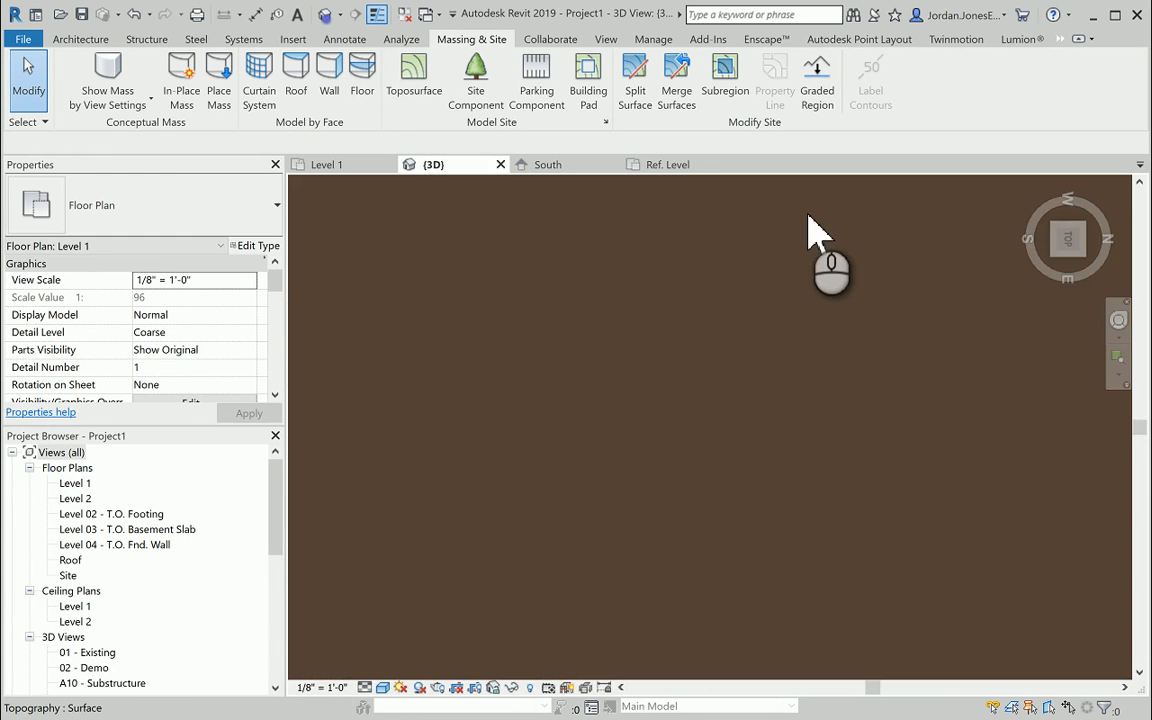
pyautogui.scroll(-5, 838, 303)
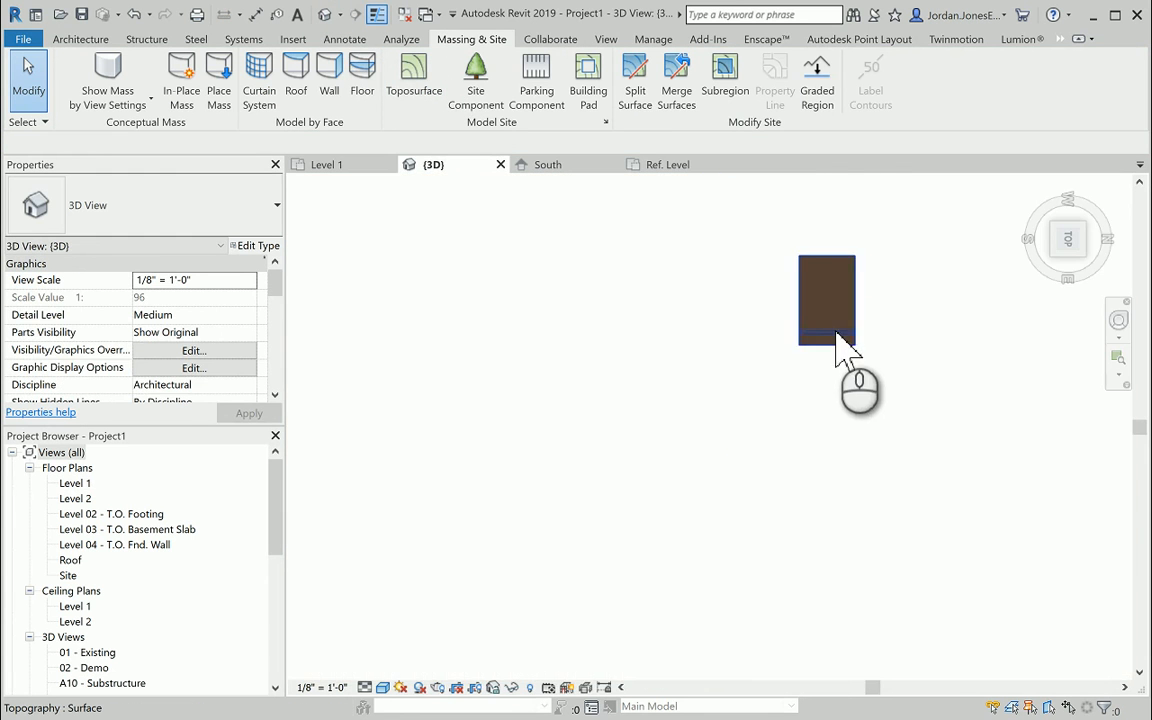
pyautogui.scroll(3, 820, 342)
pyautogui.click(760, 322)
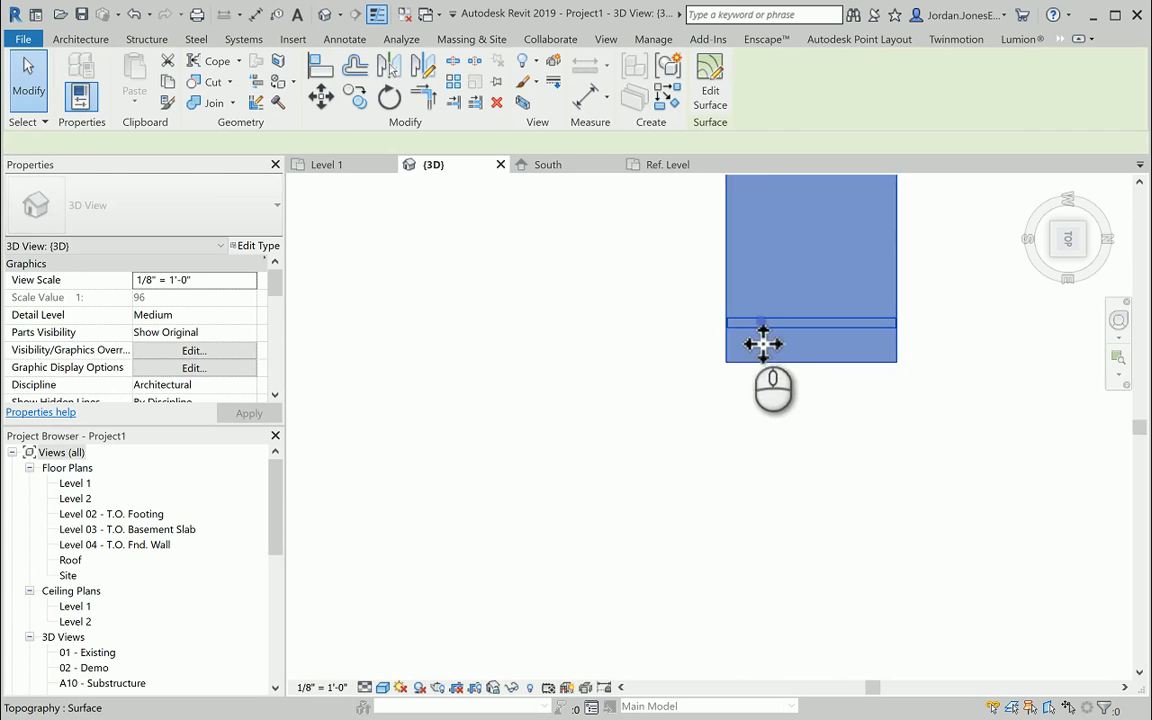
pyautogui.scroll(4, 771, 337)
pyautogui.moveTo(771, 337); pyautogui.dragTo(586, 406, button='middle')
pyautogui.click(400, 410)
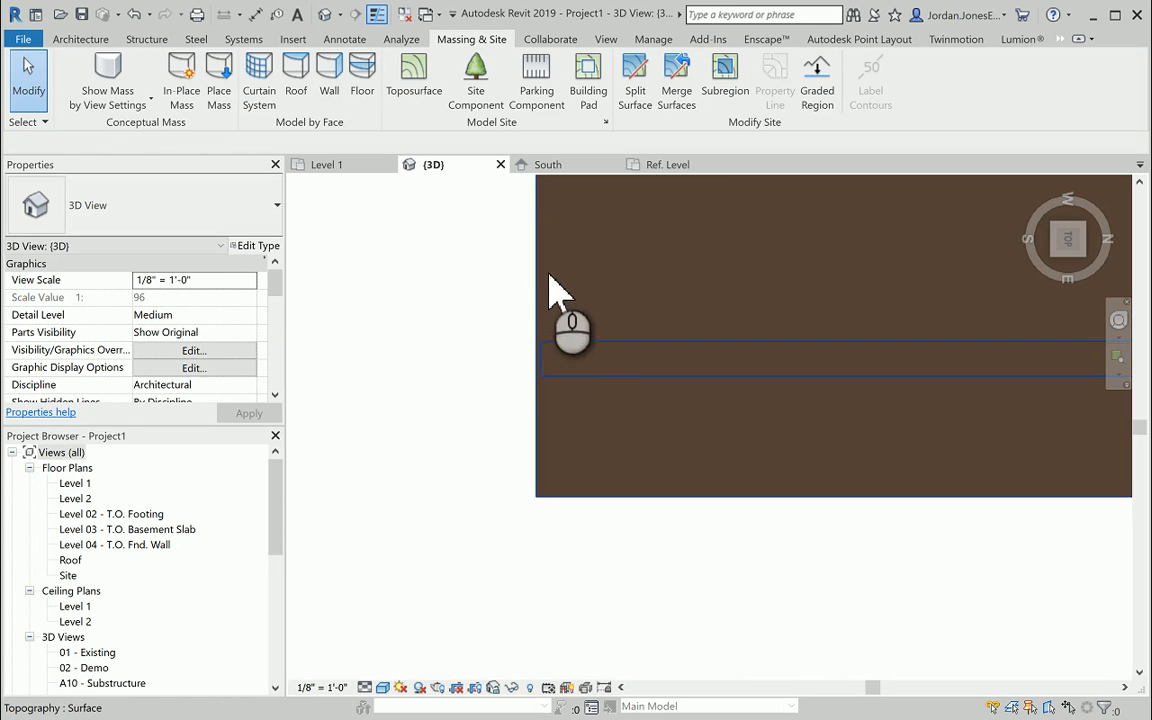
pyautogui.moveTo(785, 358); pyautogui.dragTo(550, 396, button='middle')
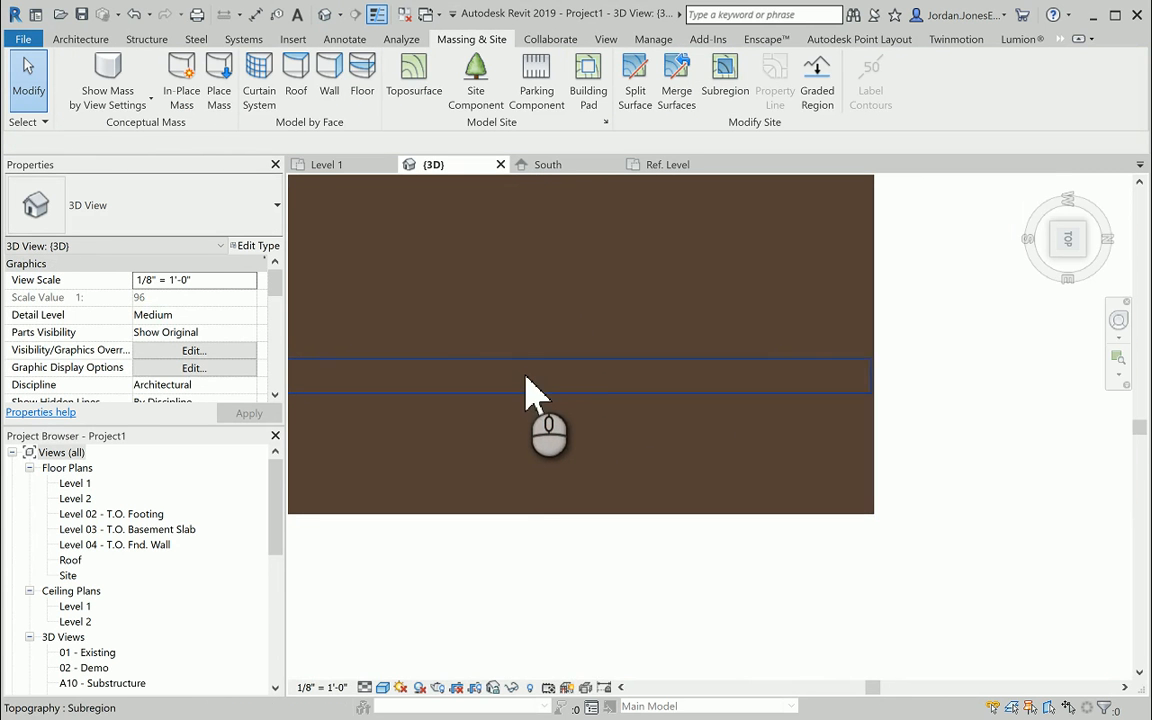
# Step: Select the street subregion and create a new material named Road in its material settings
pyautogui.click(527, 382)
pyautogui.moveTo(507, 360); pyautogui.dragTo(787, 391, button='middle')
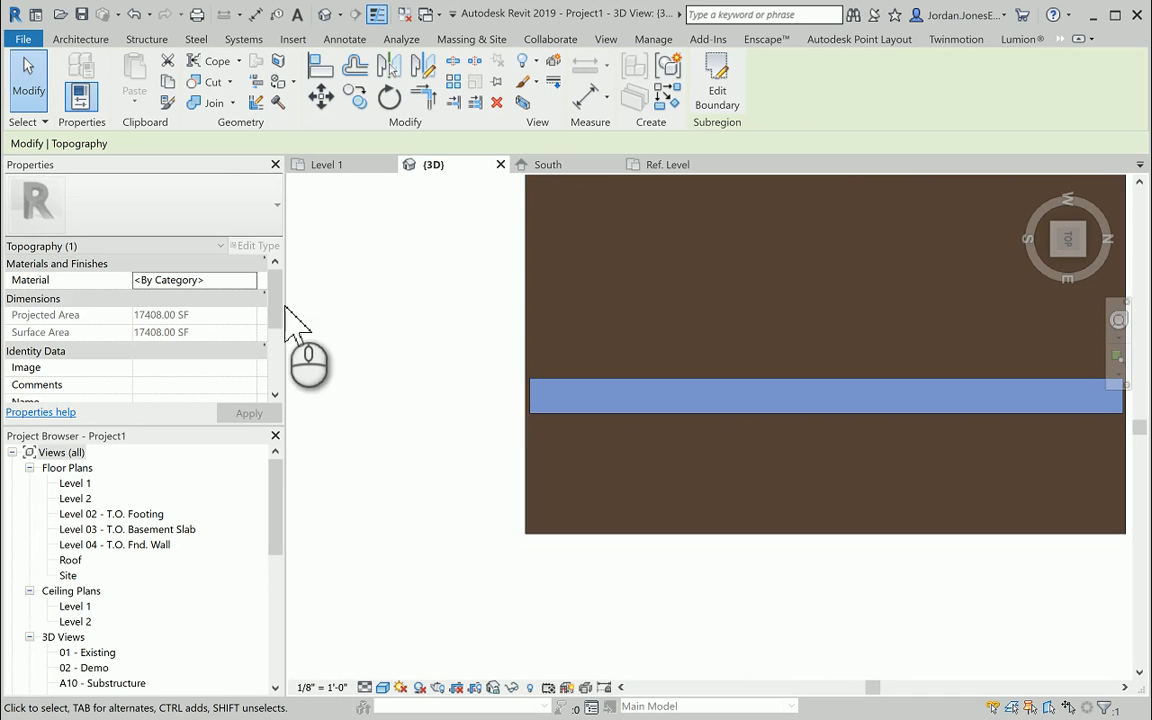
pyautogui.click(248, 280)
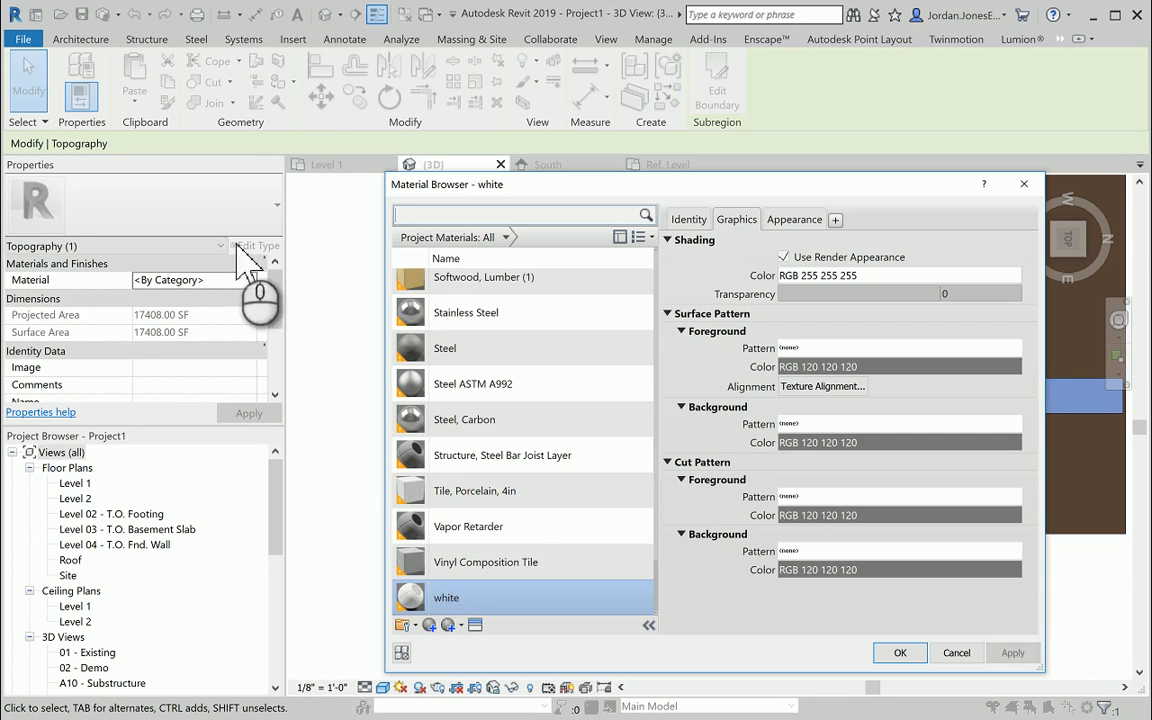
pyautogui.click(443, 624)
pyautogui.click(462, 643)
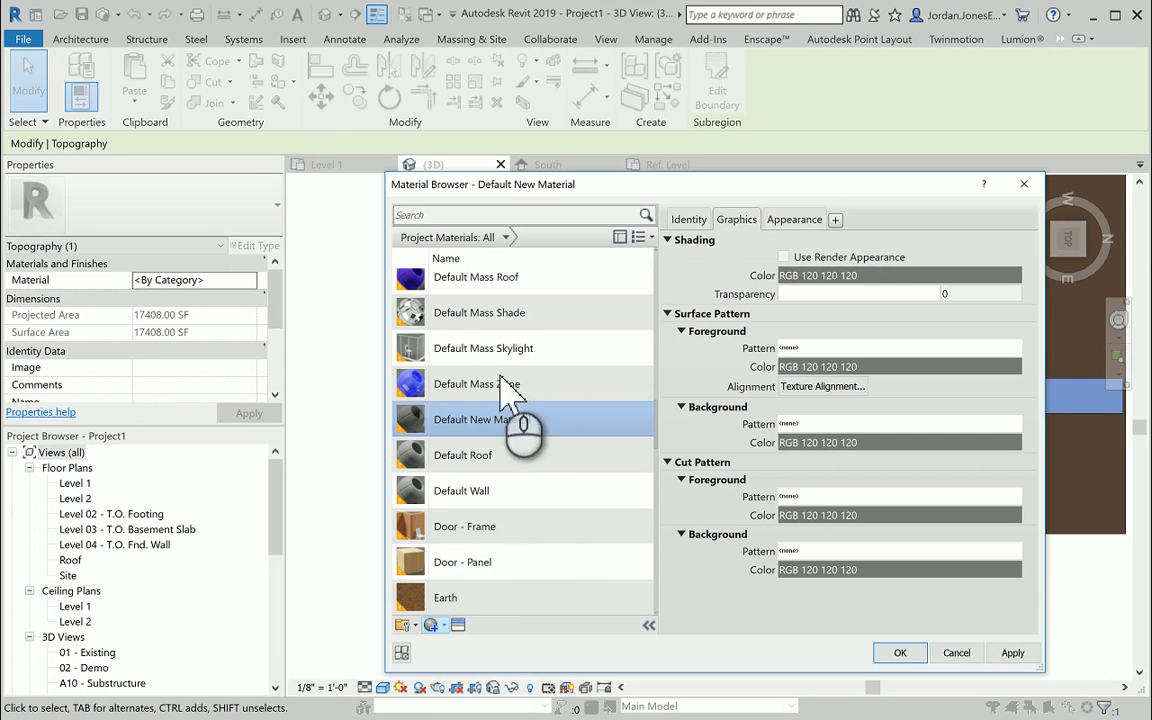
pyautogui.rightClick(457, 419)
pyautogui.click(494, 461)
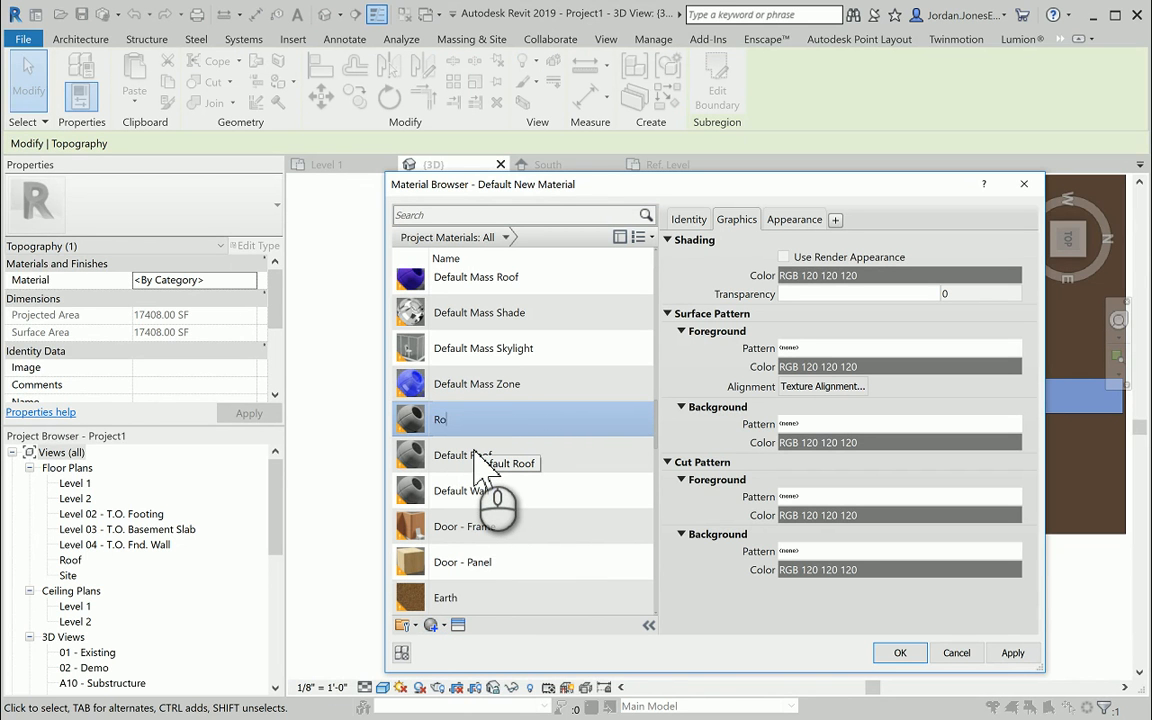
pyautogui.write('Road')
pyautogui.press('Return')
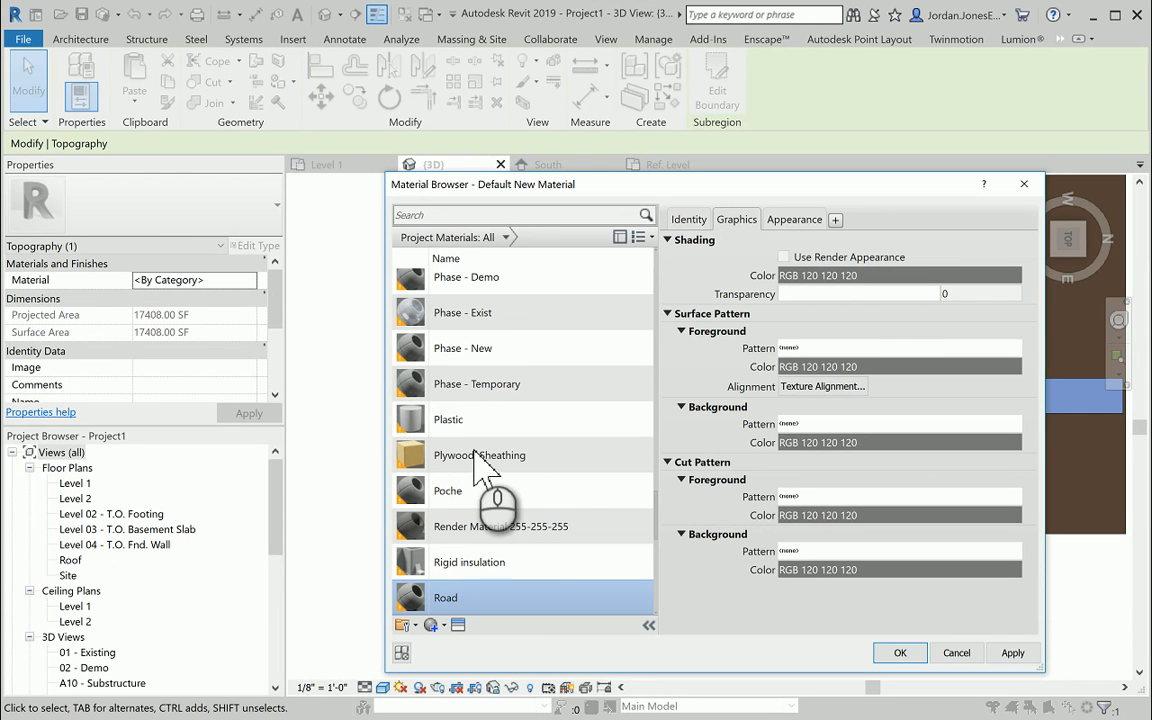
# Step: Make the Road material's shading use the render appearance, set its appearance color to black RGB 0 0 0, and apply it to the subregion
pyautogui.click(787, 256)
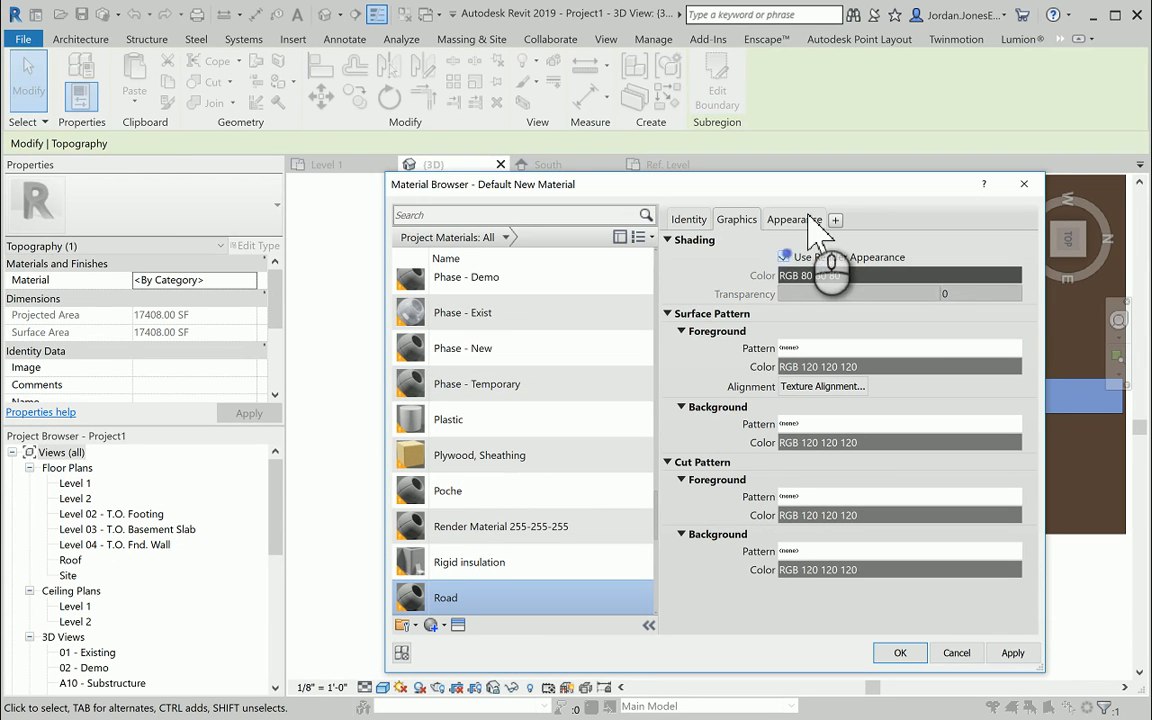
pyautogui.click(800, 219)
pyautogui.click(820, 337)
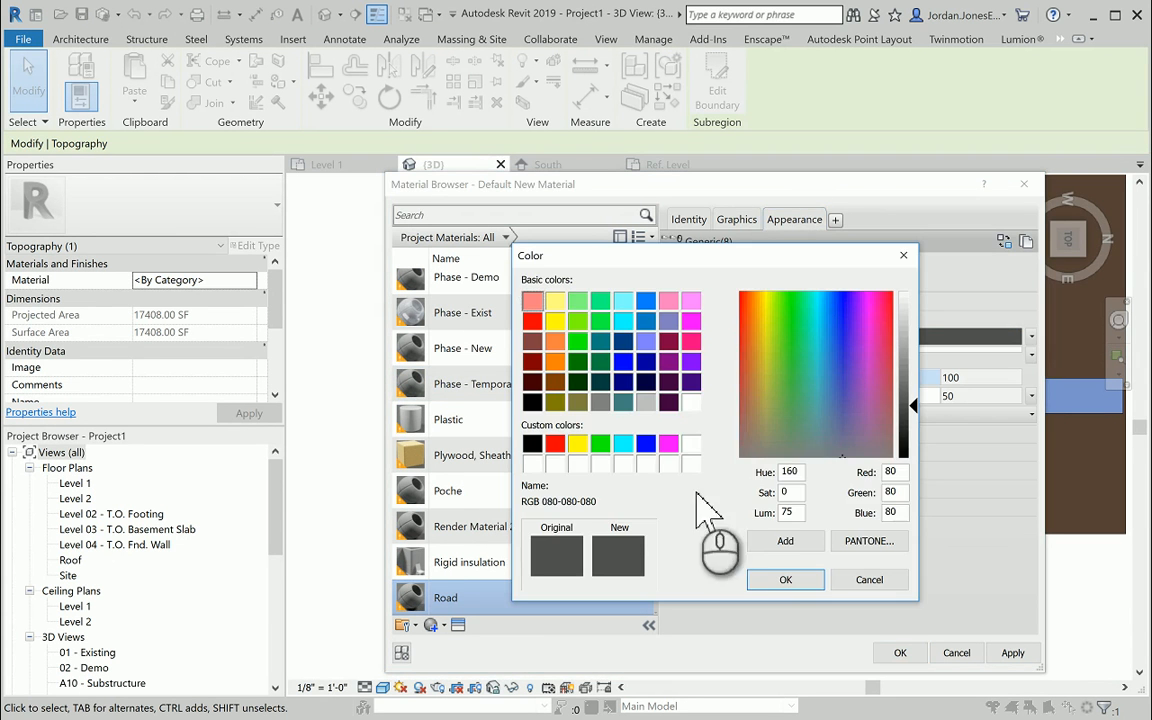
pyautogui.click(531, 443)
pyautogui.click(785, 580)
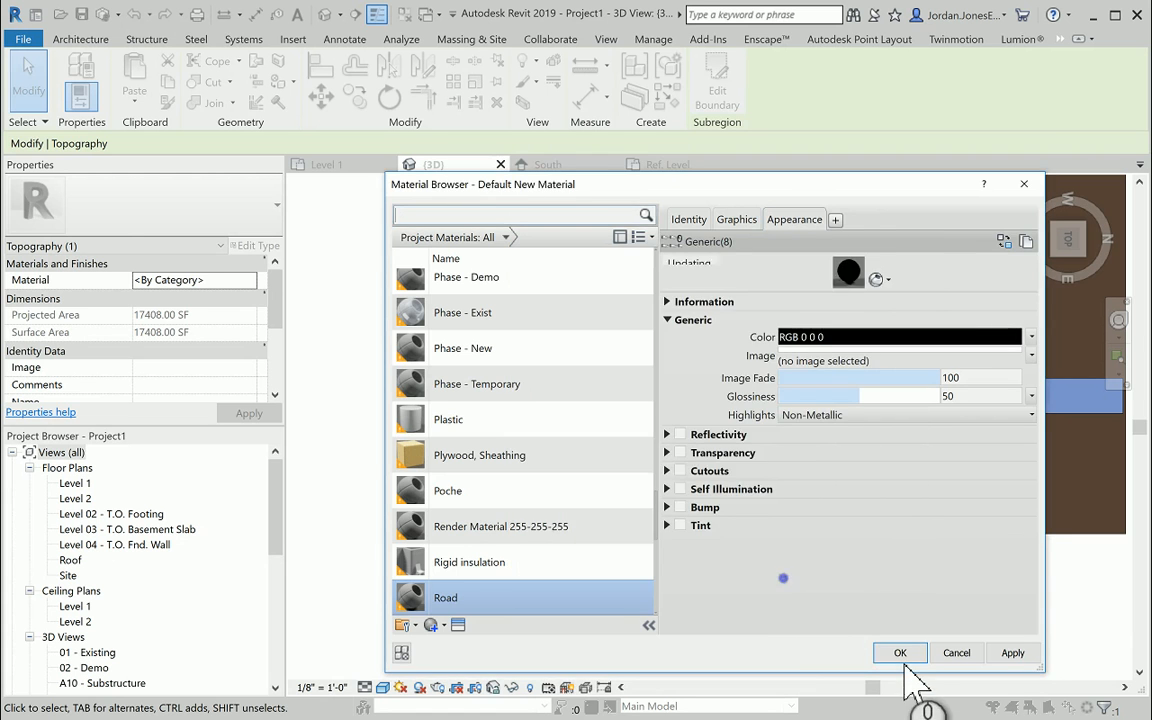
pyautogui.click(900, 652)
pyautogui.moveTo(777, 390); pyautogui.dragTo(752, 452, button='middle')
pyautogui.press('Escape')
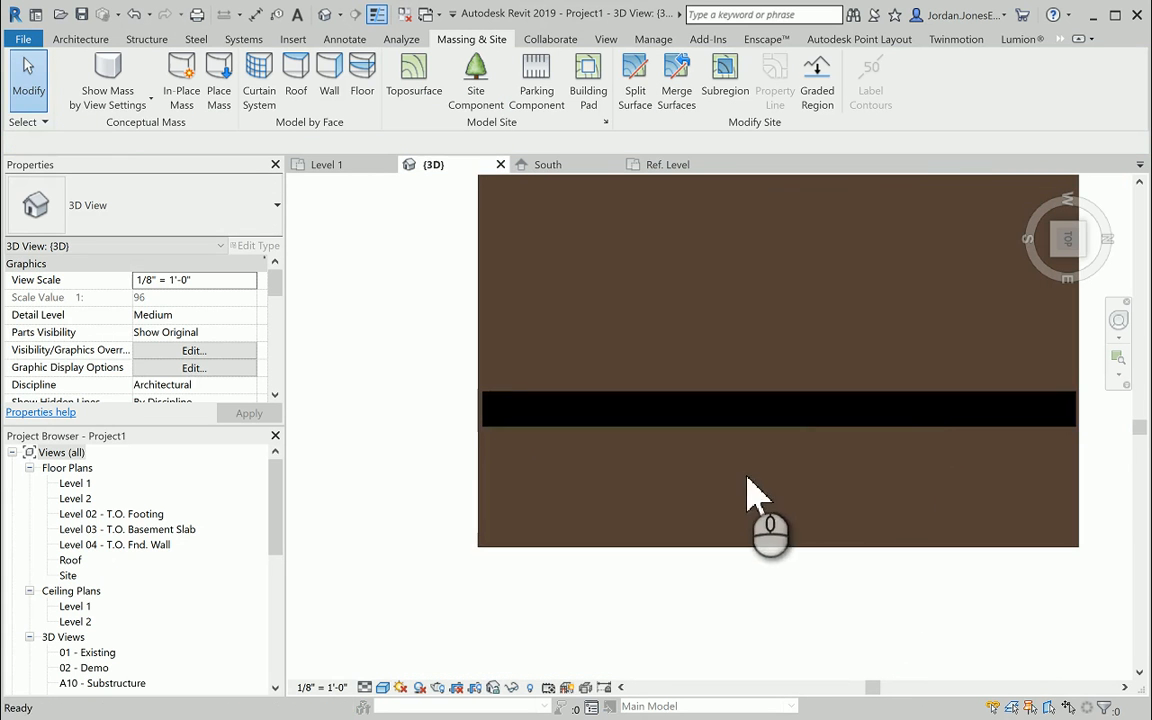
pyautogui.moveTo(931, 450); pyautogui.dragTo(816, 478, button='middle')
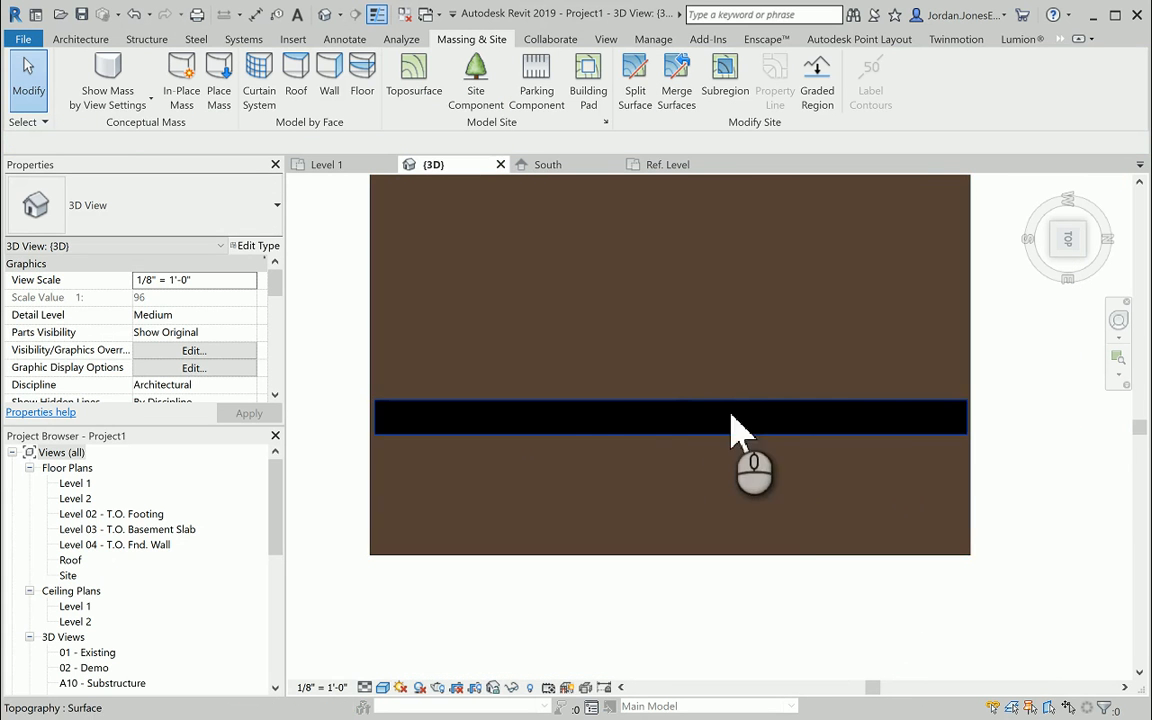
pyautogui.moveTo(615, 448); pyautogui.dragTo(587, 504, button='middle')
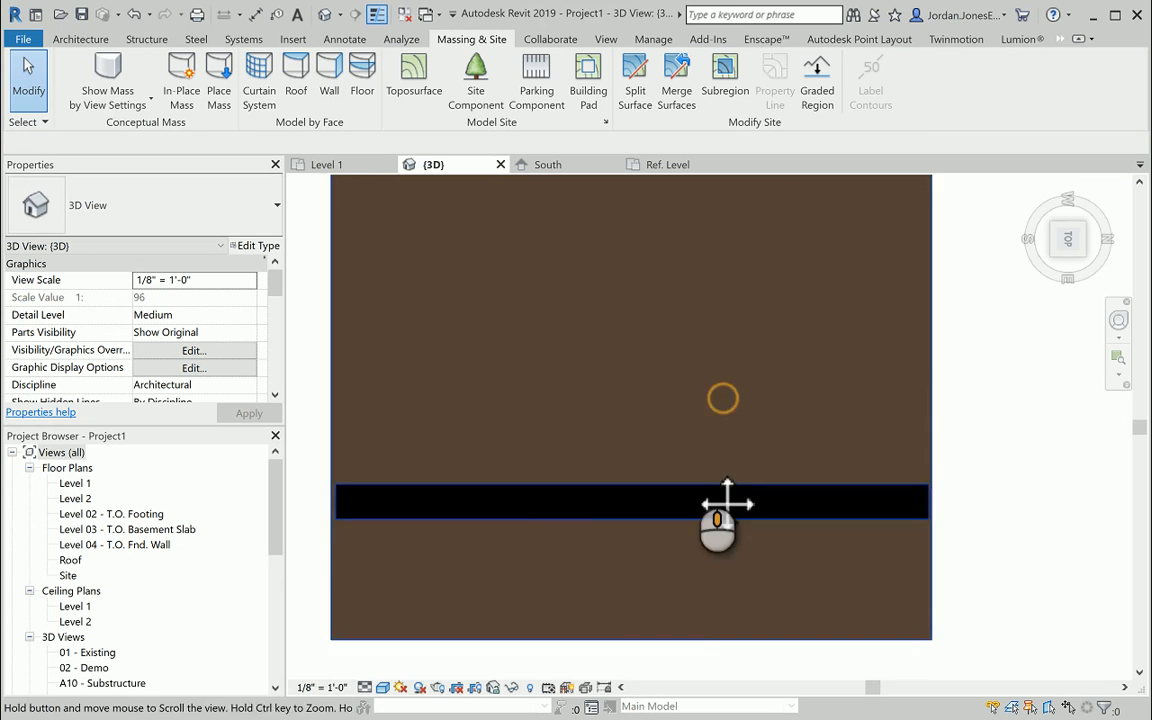
pyautogui.scroll(-3, 715, 501)
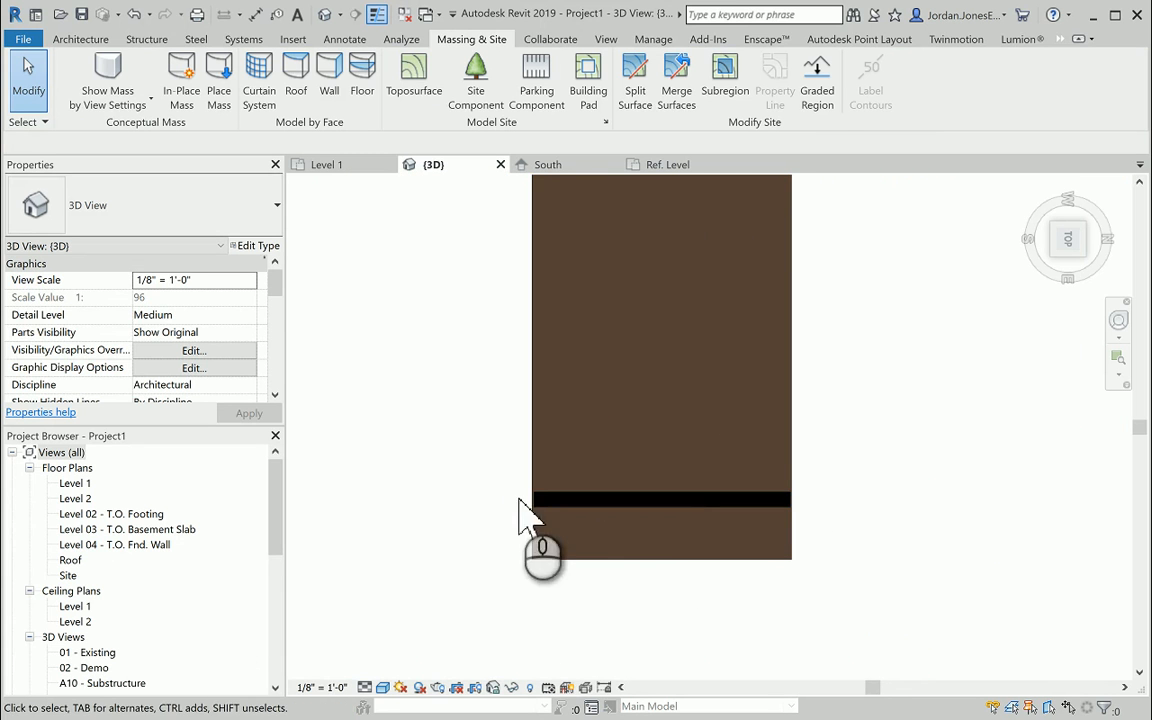
pyautogui.scroll(3, 645, 545)
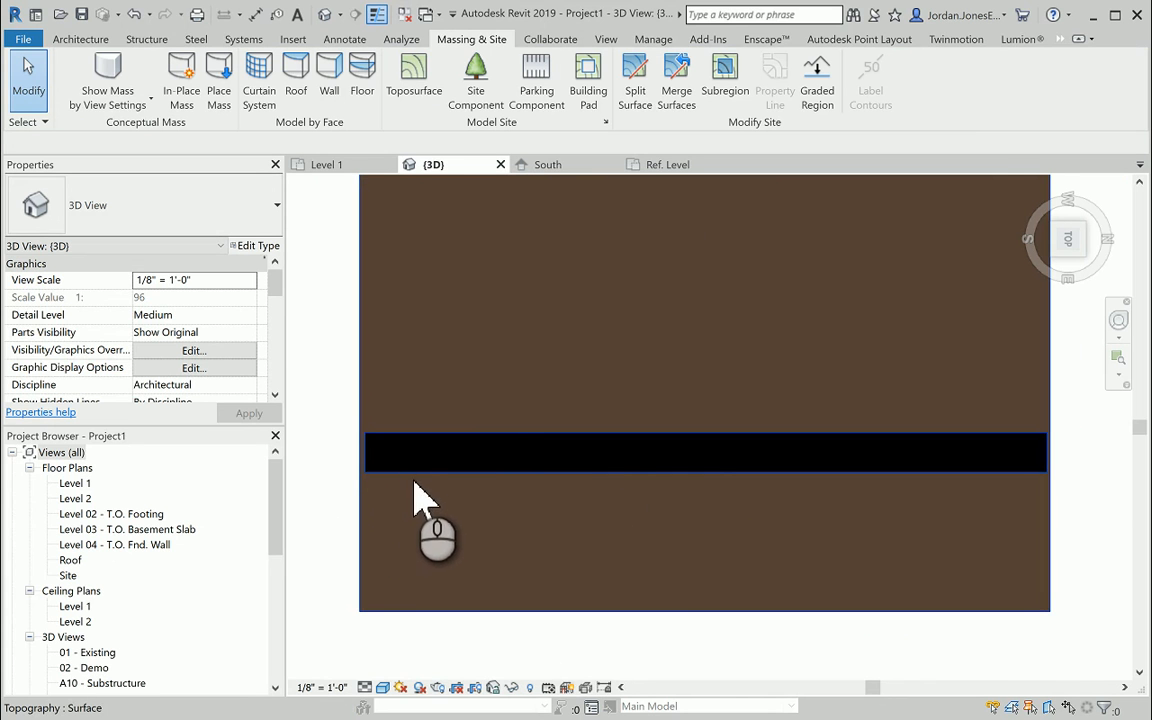
pyautogui.moveTo(466, 405); pyautogui.dragTo(460, 434, button='middle')
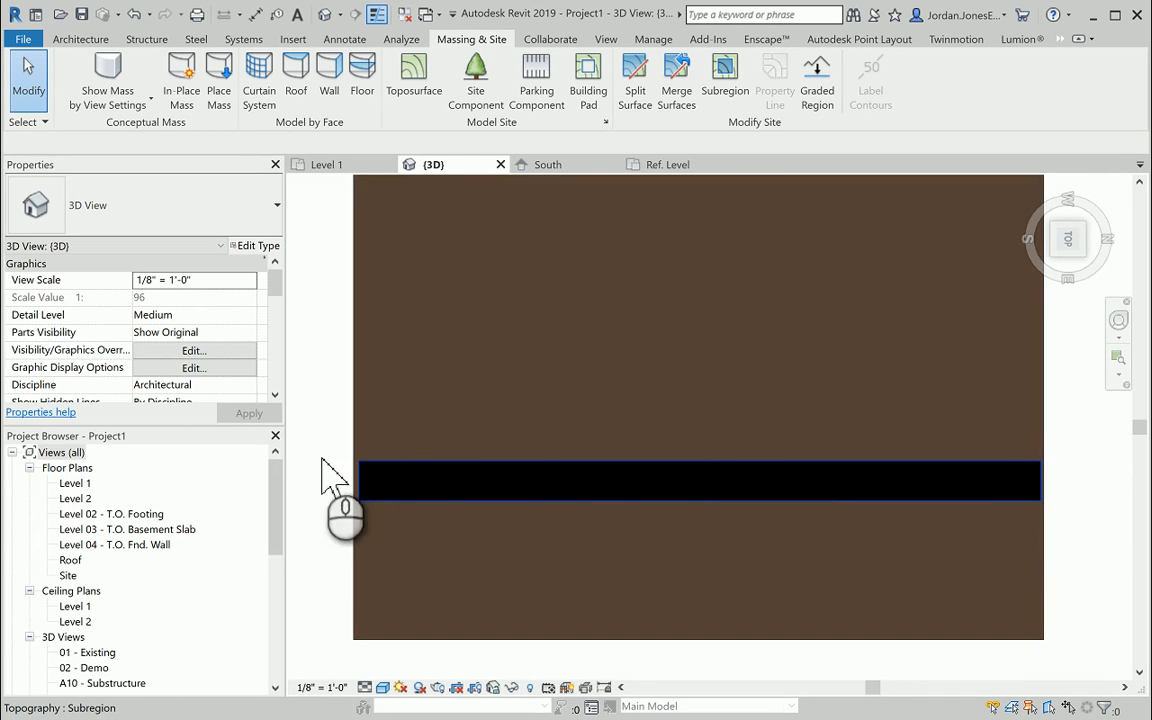
# Step: Create a short, narrow lane-stripe subregion on the street from the Level 1 floor plan, and select it in the 3D view
pyautogui.doubleClick(62, 483)
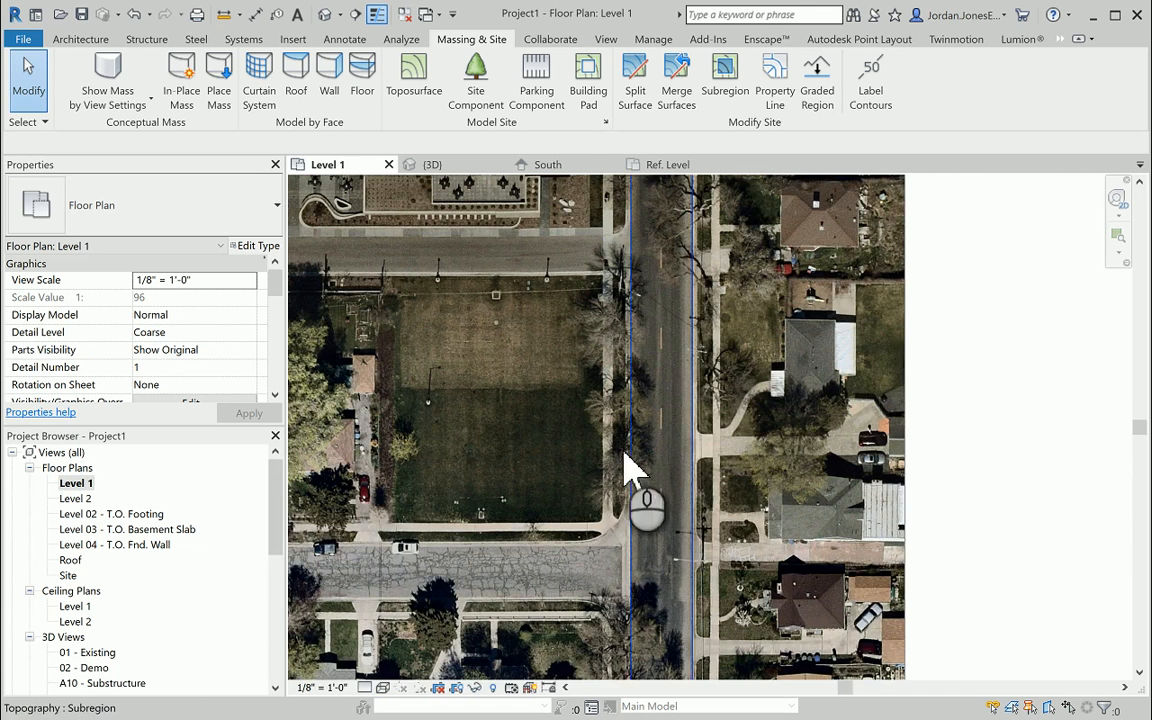
pyautogui.moveTo(663, 432); pyautogui.dragTo(655, 490, button='middle')
pyautogui.moveTo(661, 391); pyautogui.dragTo(648, 521, button='middle')
pyautogui.click(724, 78)
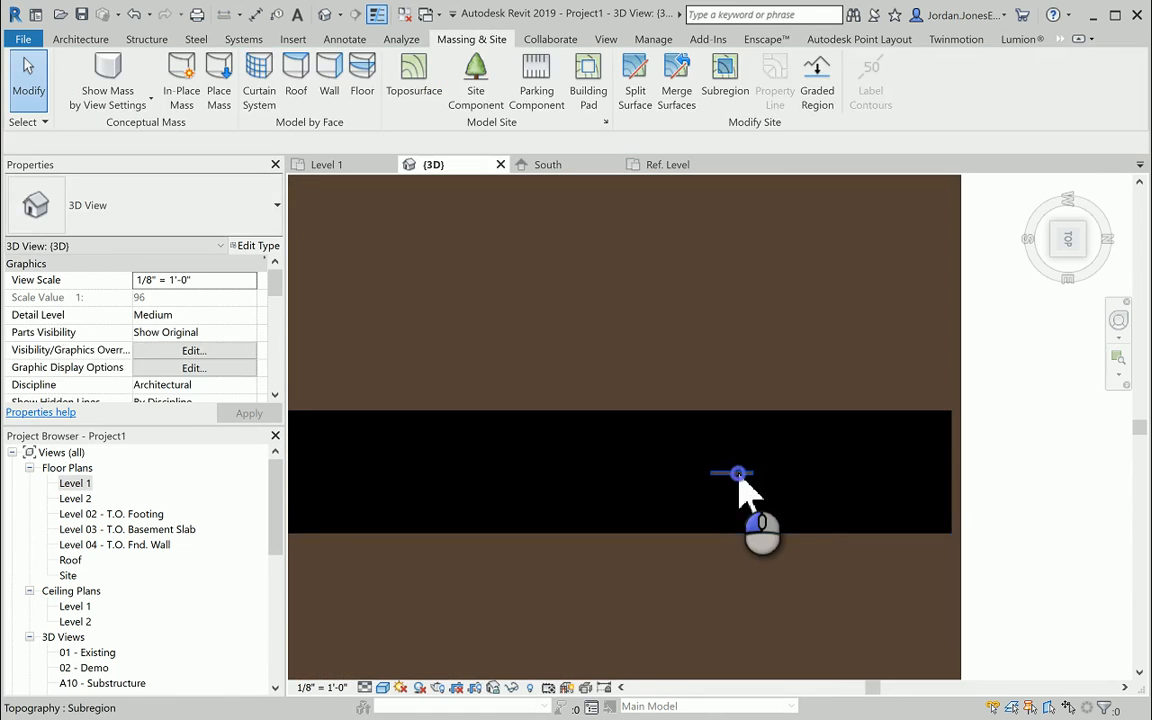
pyautogui.click(738, 474)
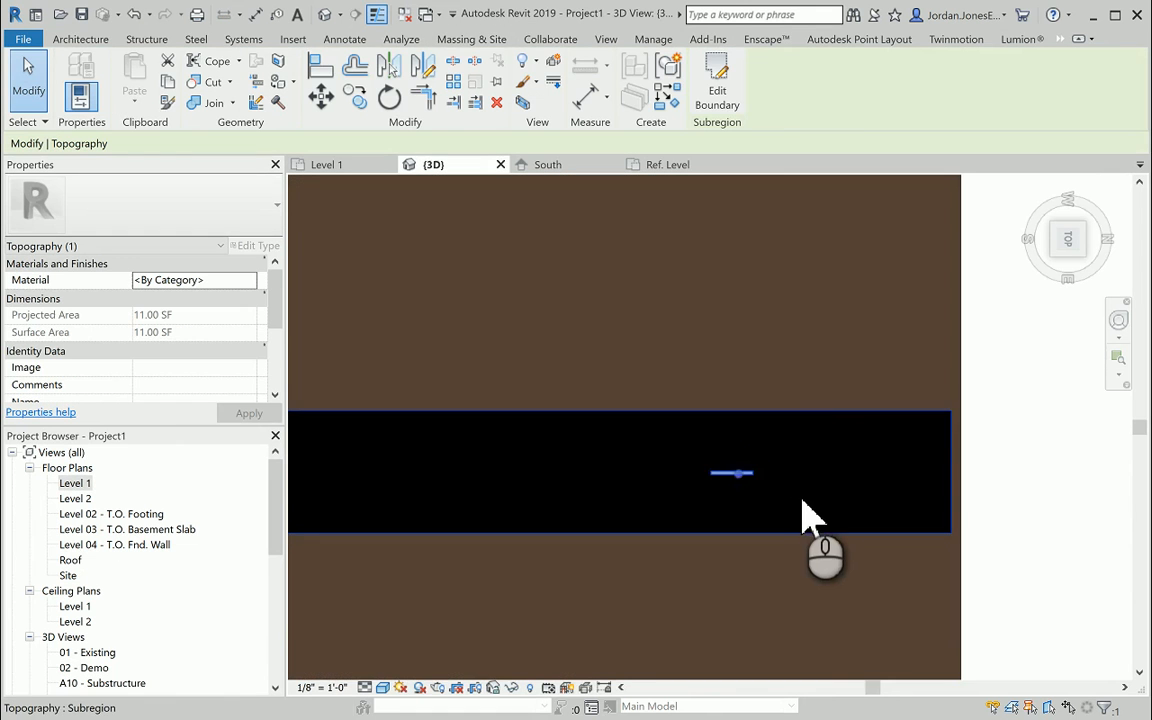
pyautogui.scroll(-4, 803, 512)
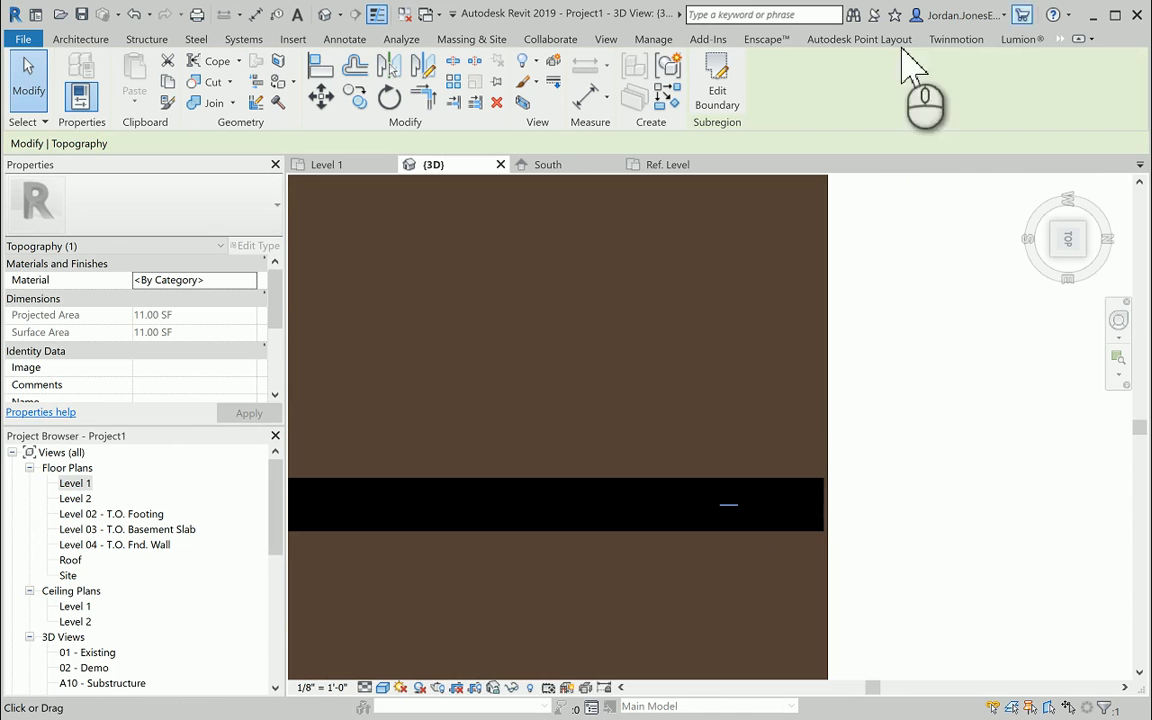
# Step: Switch to the open Family1 profile family and close it without saving its changes
pyautogui.click(668, 165)
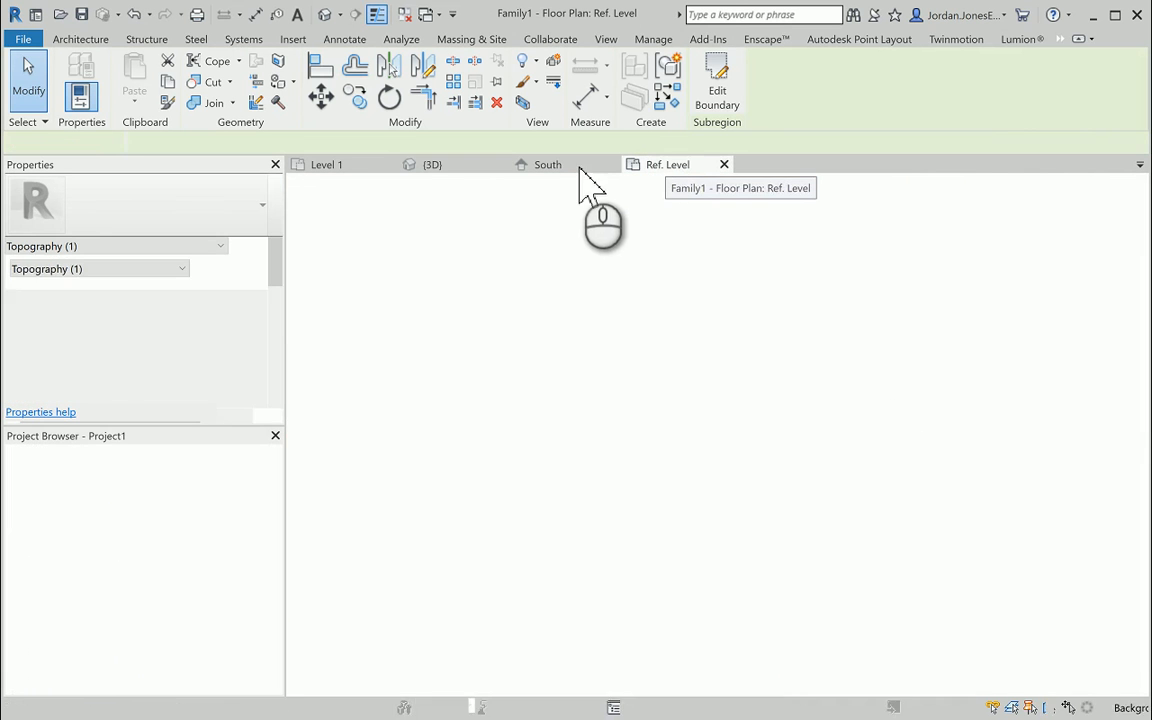
pyautogui.moveTo(940, 388); pyautogui.dragTo(790, 382, button='middle')
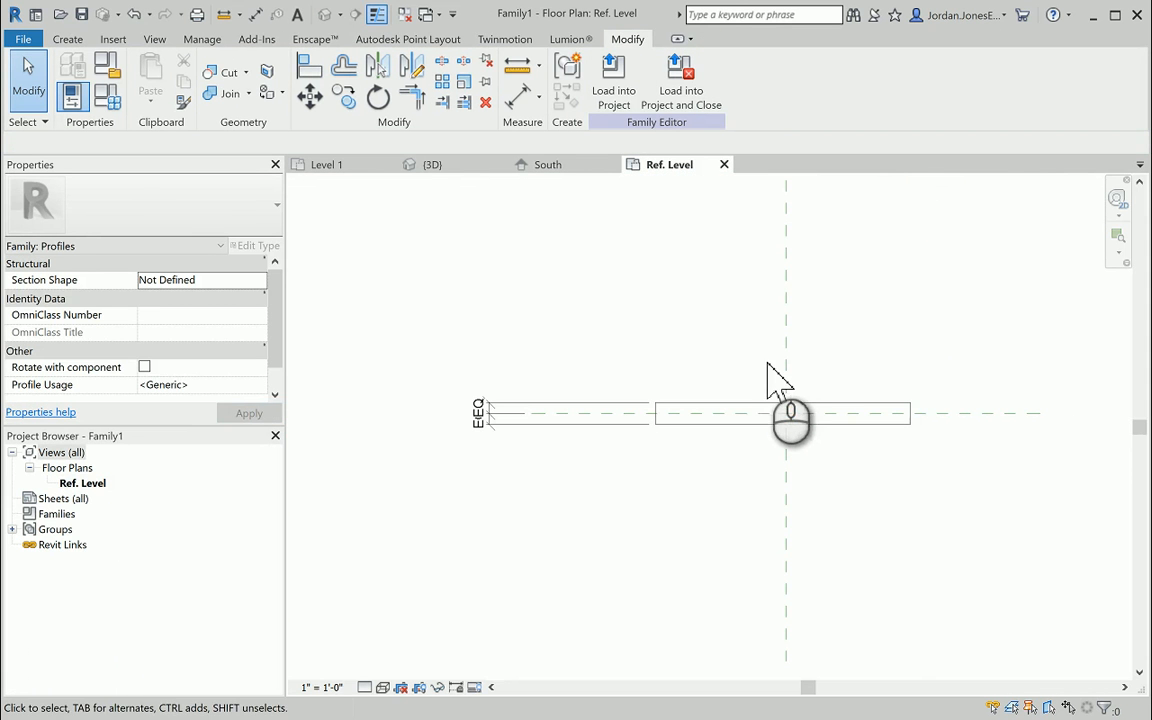
pyautogui.click(724, 164)
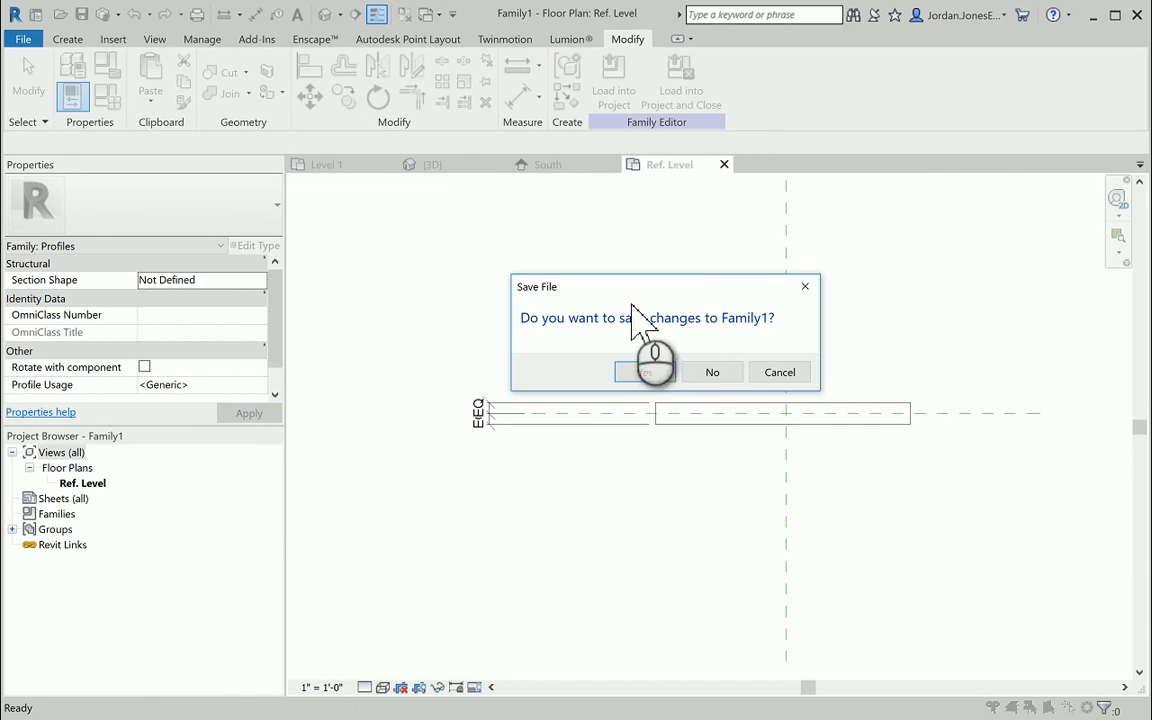
pyautogui.click(728, 369)
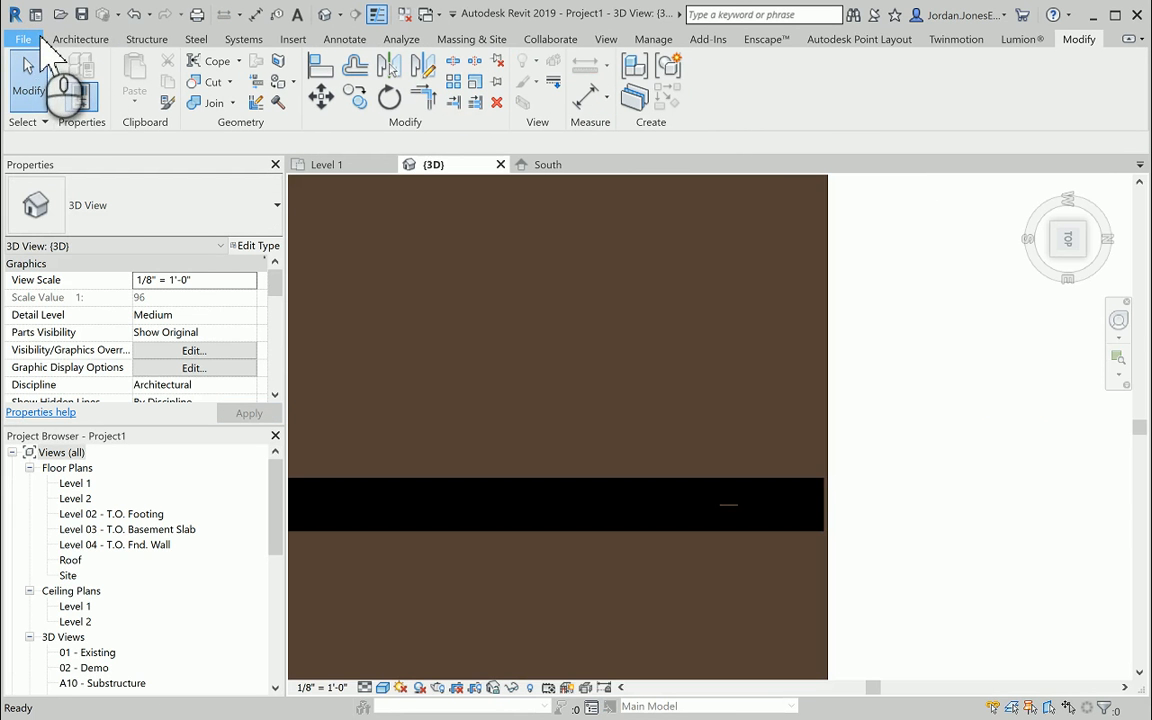
# Step: Create a new family from the Profile-Rail template
pyautogui.click(36, 247)
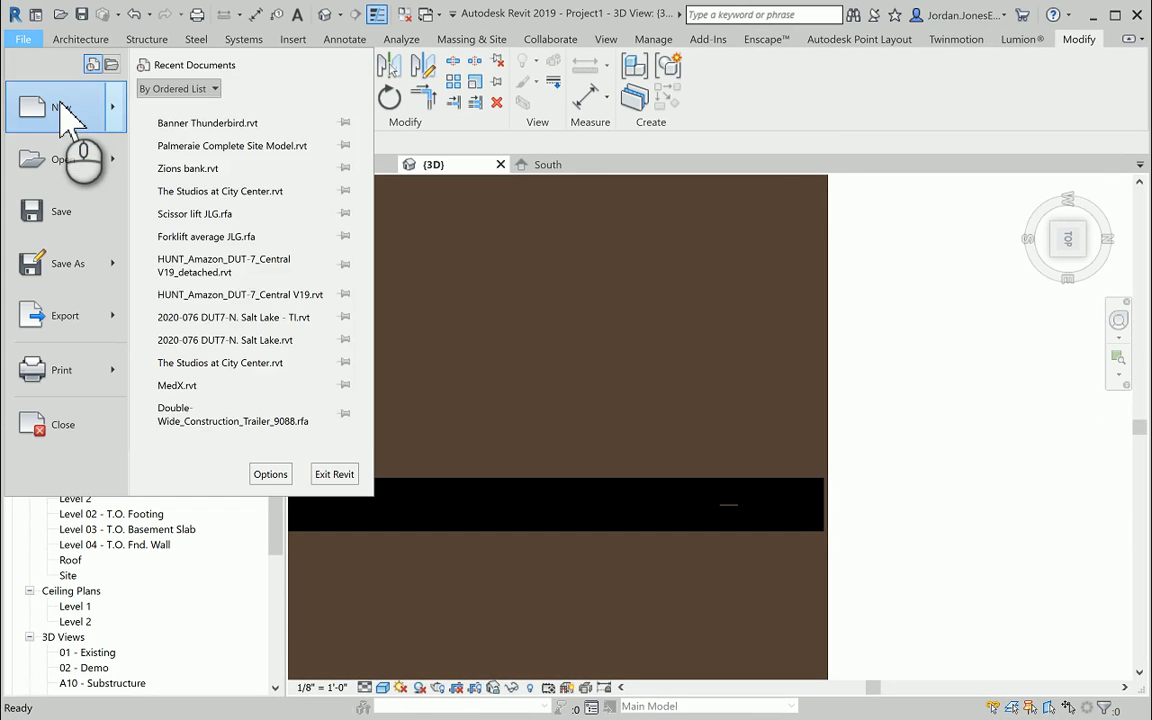
pyautogui.moveTo(61, 104)
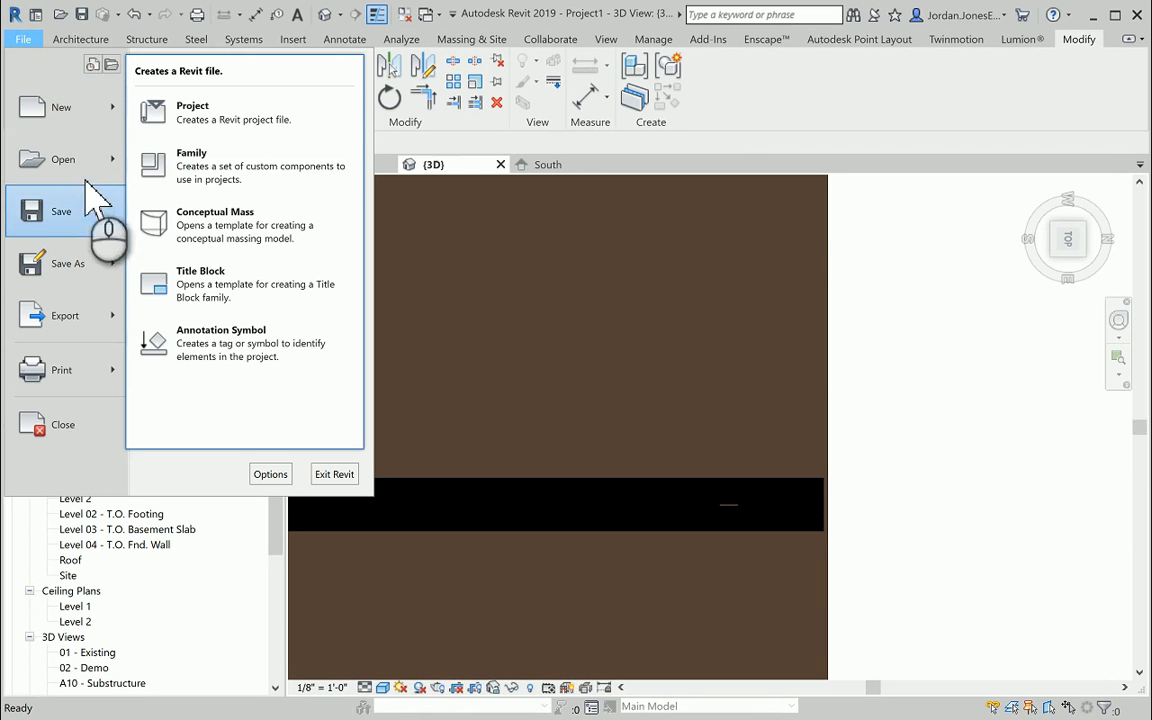
pyautogui.click(215, 180)
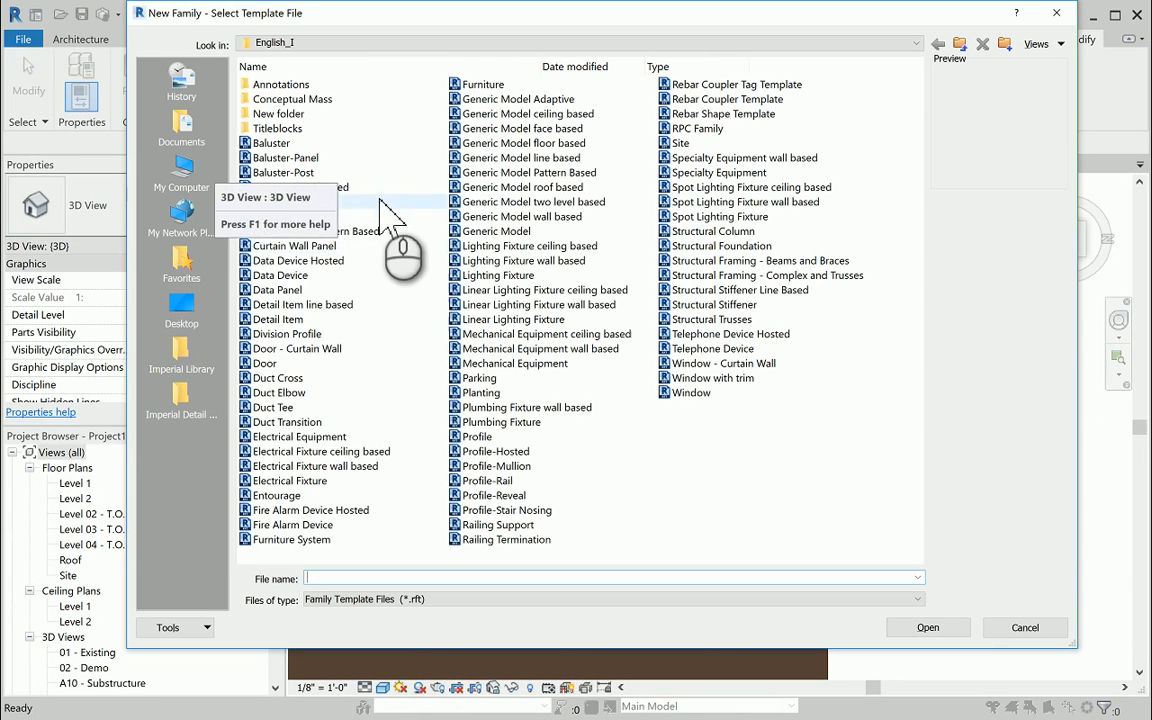
pyautogui.click(510, 481)
pyautogui.click(935, 628)
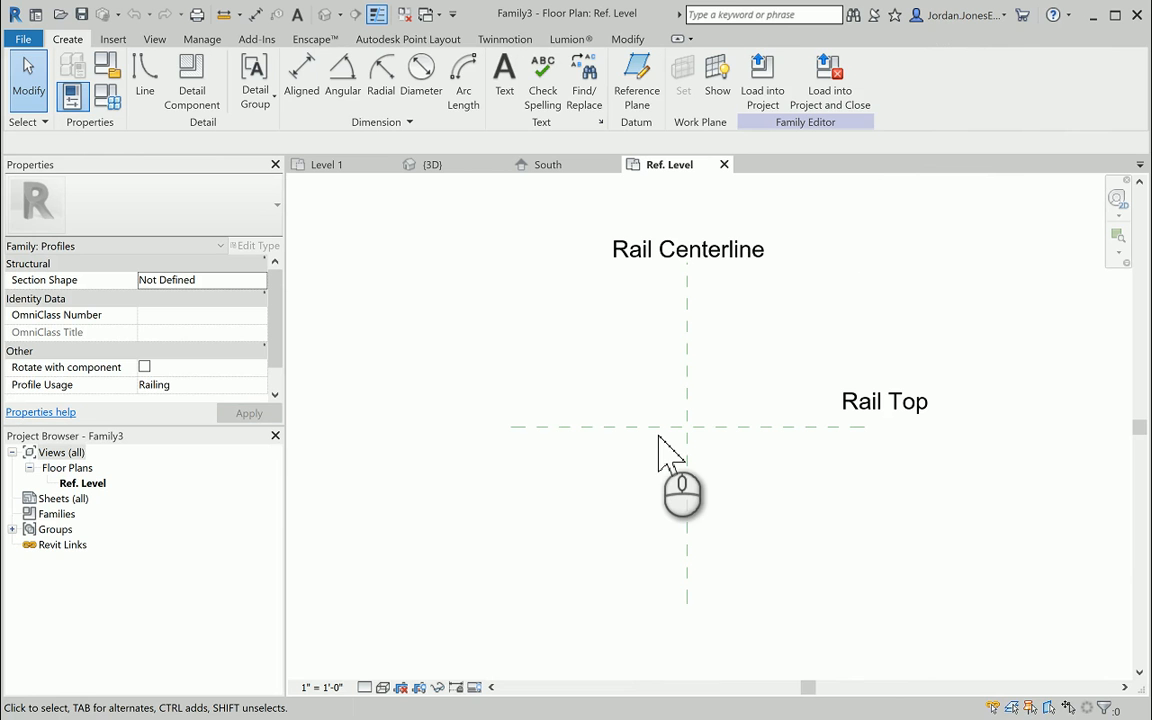
# Step: Draw a 6-inch horizontal profile line leftward from the rail centerline, about 1 1/4 inches above the Rail Top plane
pyautogui.click(126, 40)
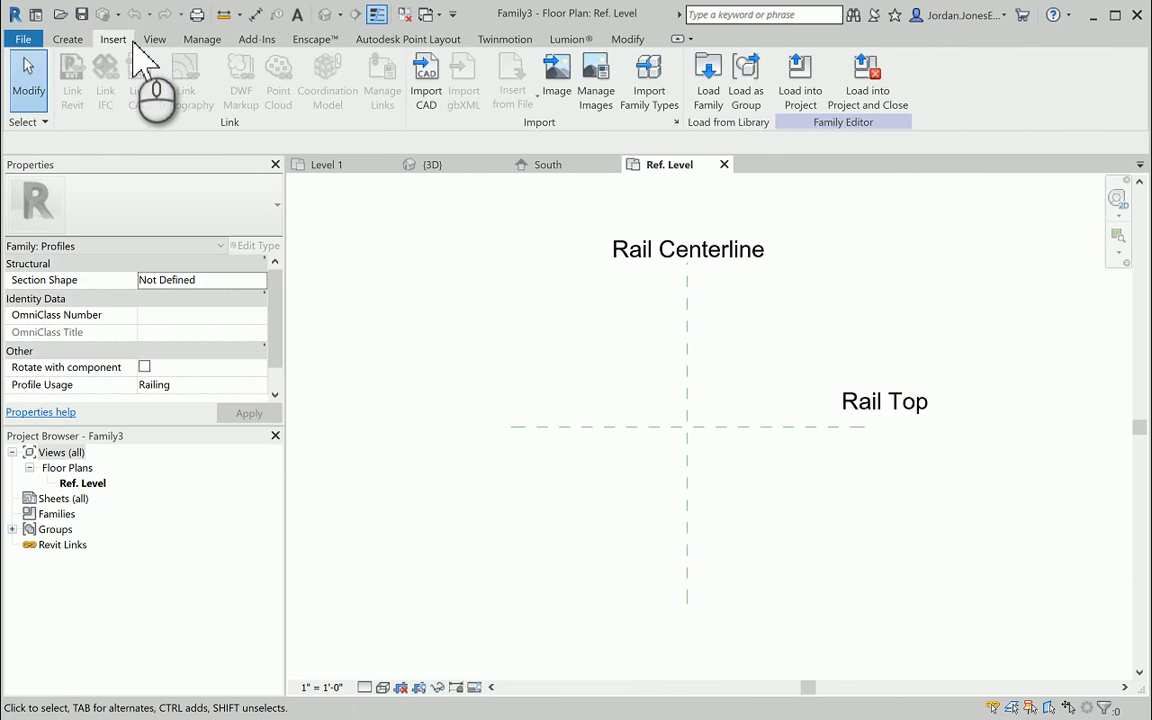
pyautogui.click(68, 39)
pyautogui.click(146, 80)
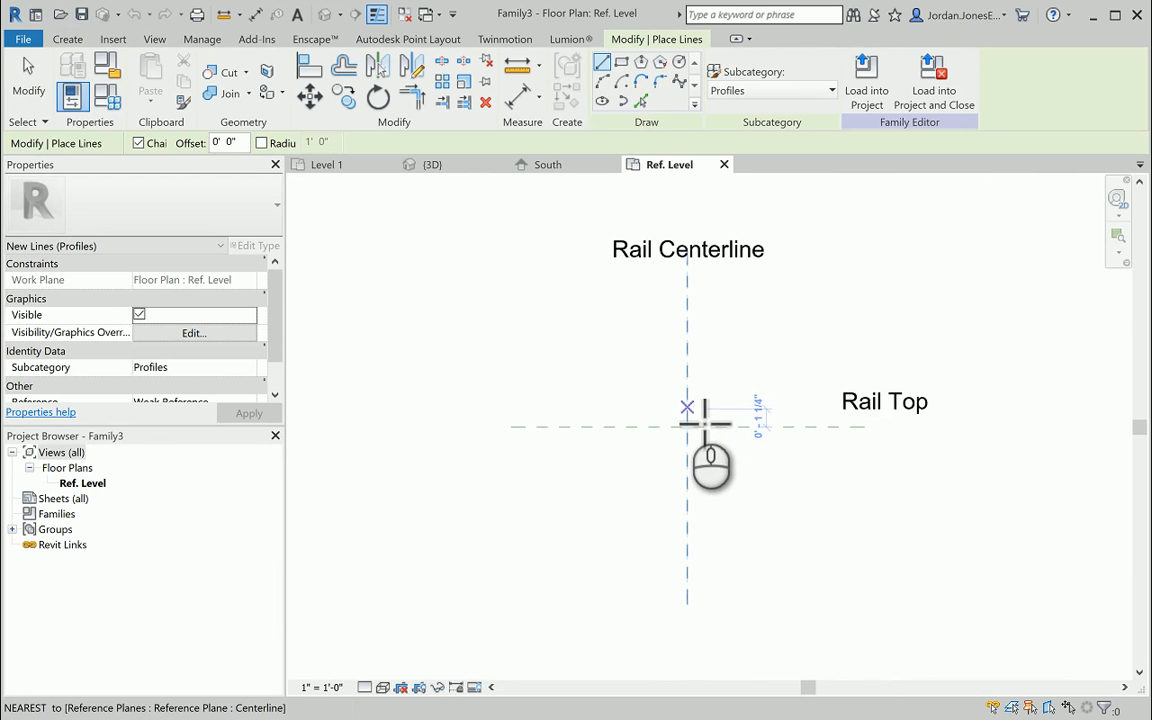
pyautogui.click(686, 407)
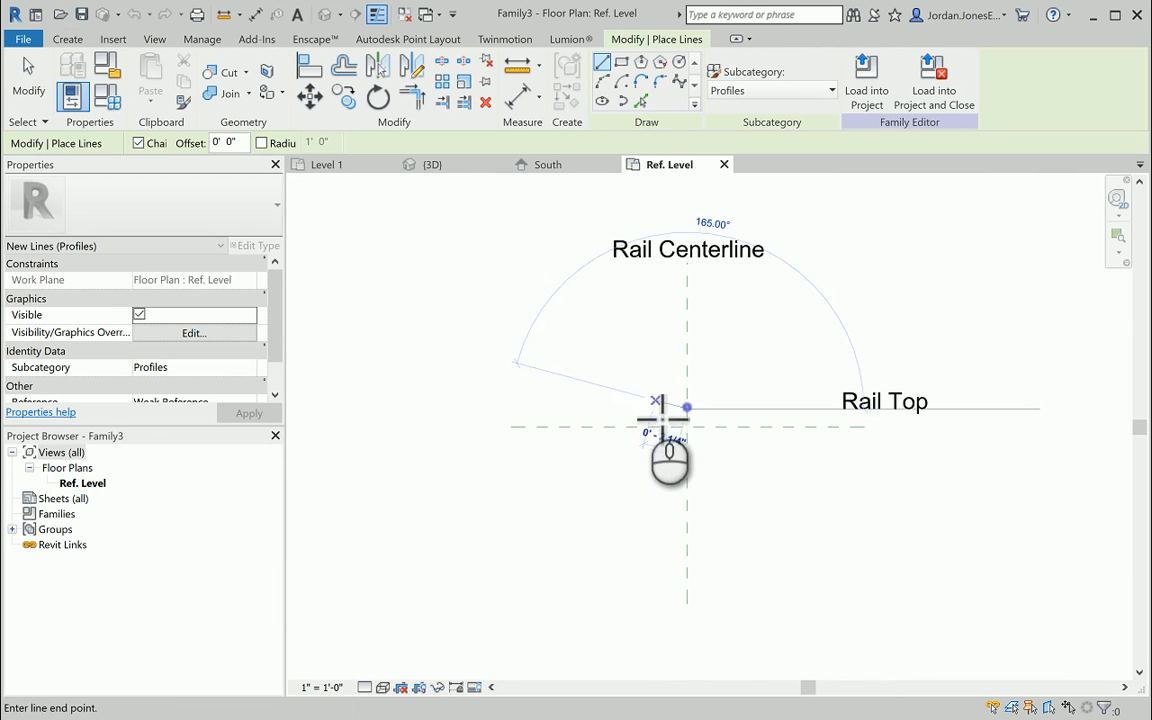
pyautogui.write('0 3')
pyautogui.press('Return')
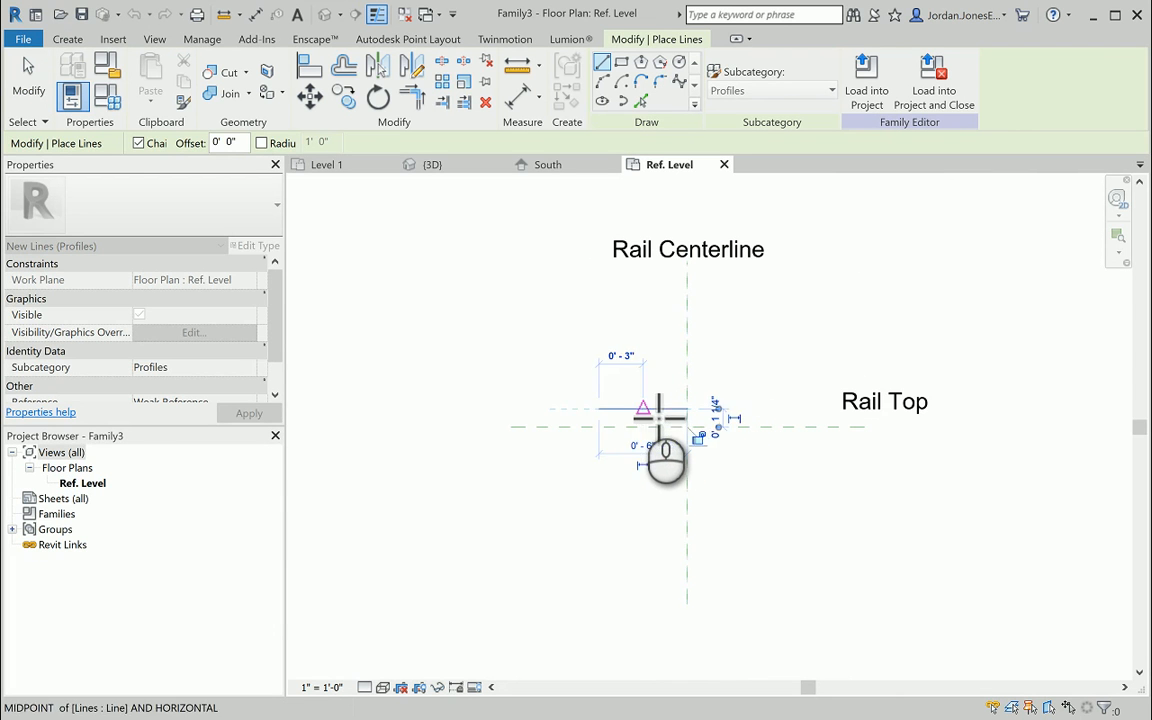
pyautogui.press('Escape')
# Step: Try to draw a second horizontal profile line to the right of the rail centerline, and delete that line
pyautogui.click(695, 412)
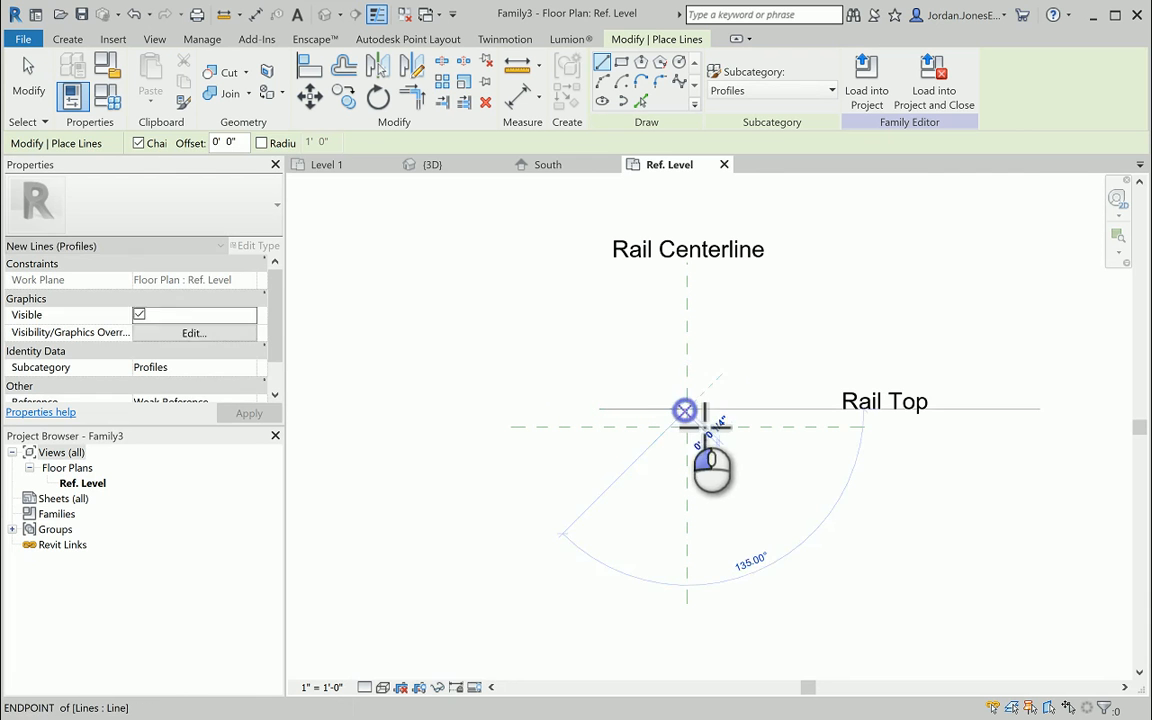
pyautogui.press('Return')
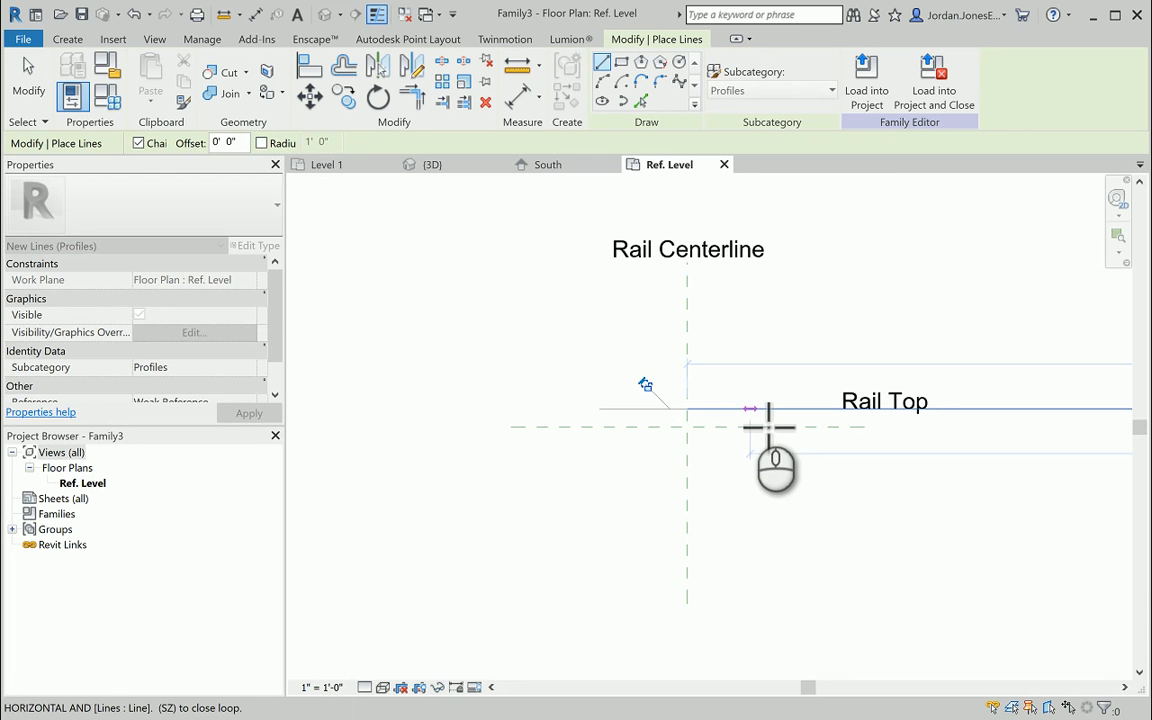
pyautogui.press('Escape')
pyautogui.press('Escape')
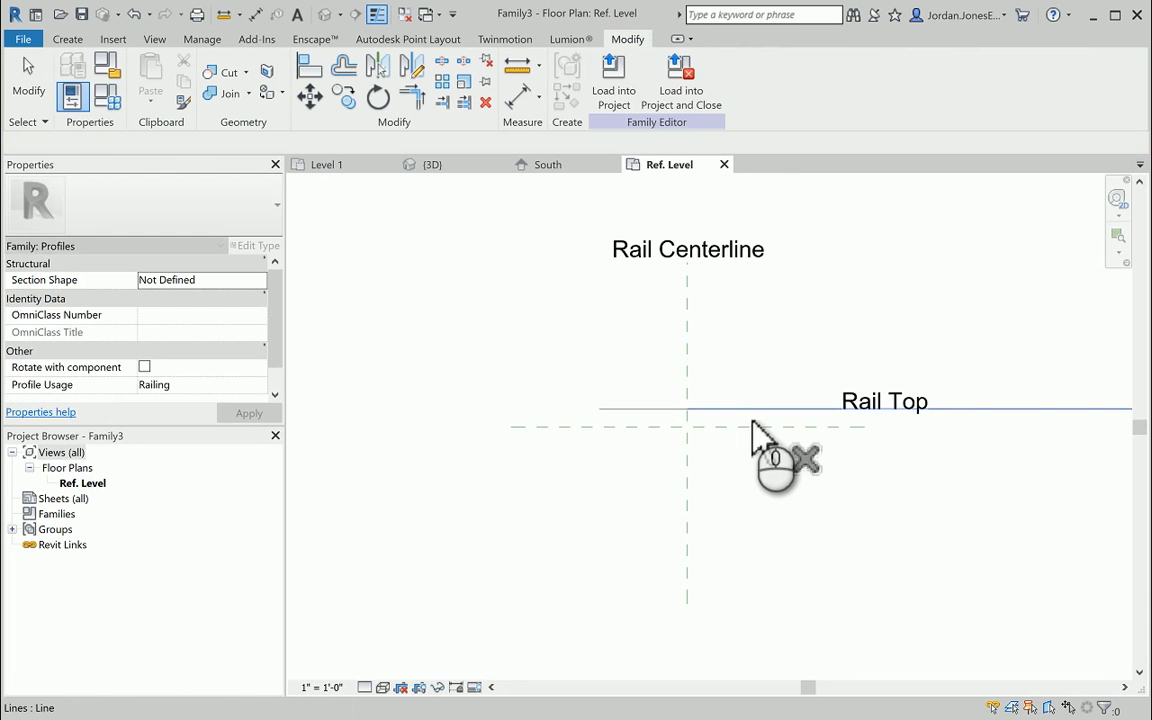
pyautogui.click(750, 408)
pyautogui.press('Delete')
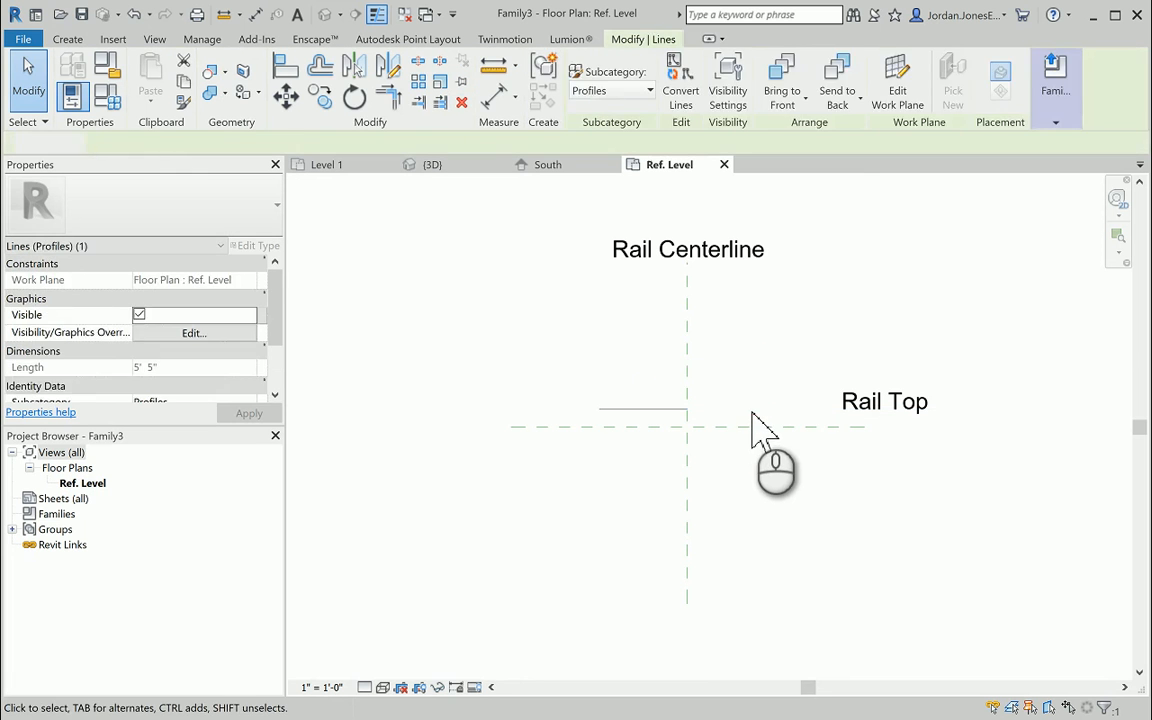
# Step: Copy the 6-inch line from its left end to the rail centerline so the copy continues on the other side
pyautogui.click(677, 410)
pyautogui.press('c')
pyautogui.press('o')
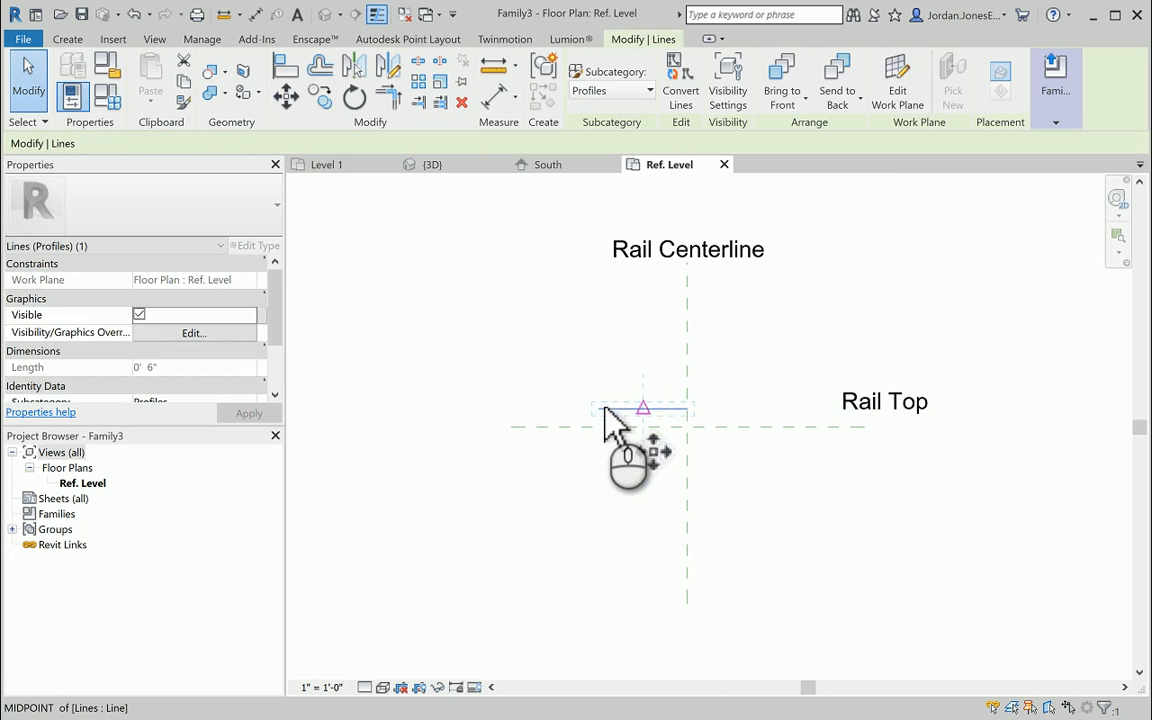
pyautogui.click(595, 409)
pyautogui.click(688, 407)
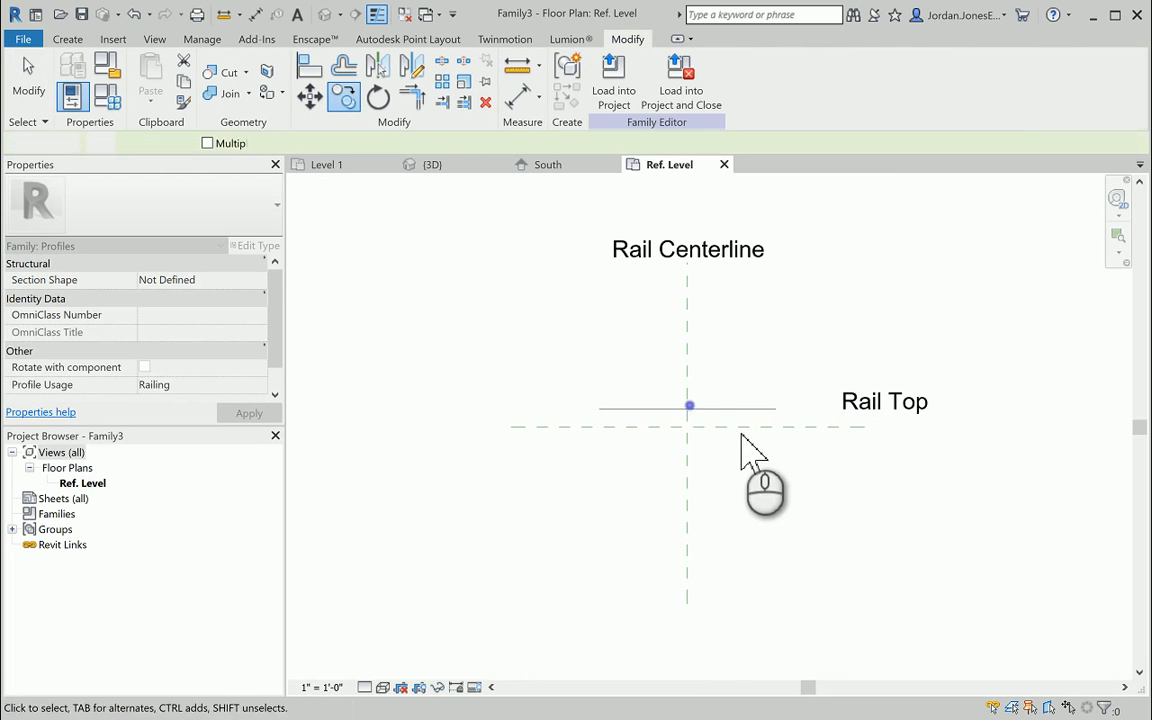
# Step: Select both horizontal lines and move them straight down onto the Rail Top reference plane
pyautogui.click(653, 410)
pyautogui.keyDown('ctrl'); pyautogui.click(730, 408); pyautogui.keyUp('ctrl')
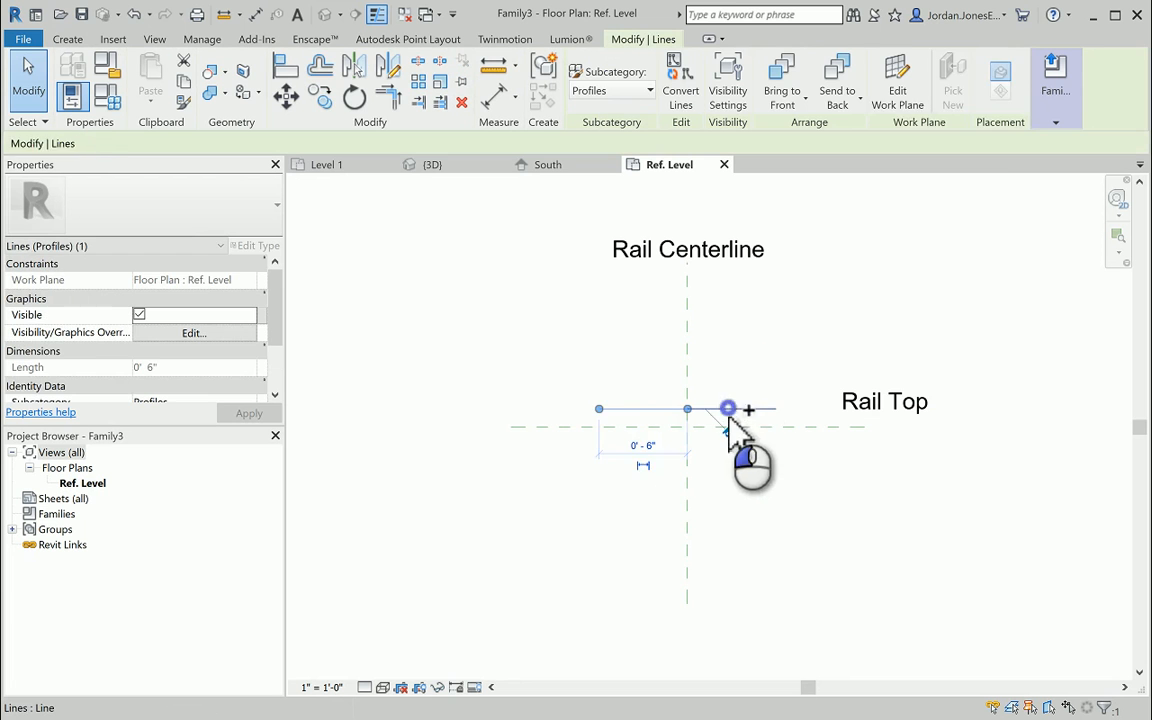
pyautogui.scroll(3, 699, 419)
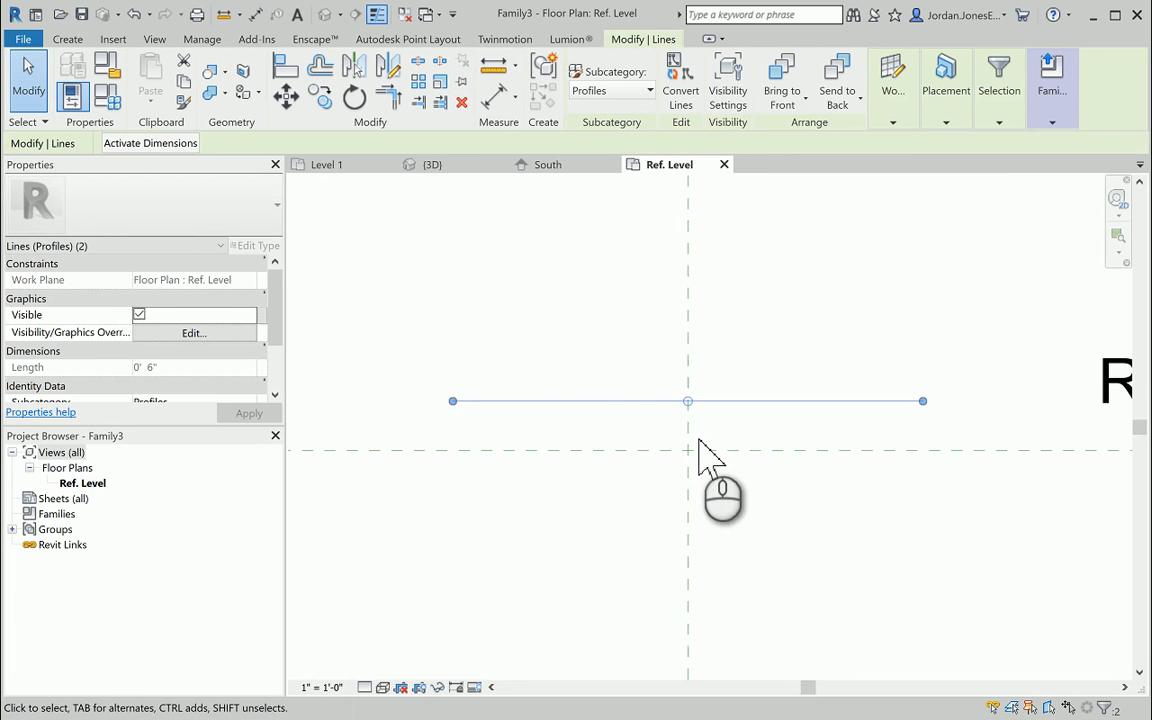
pyautogui.press('m')
pyautogui.press('v')
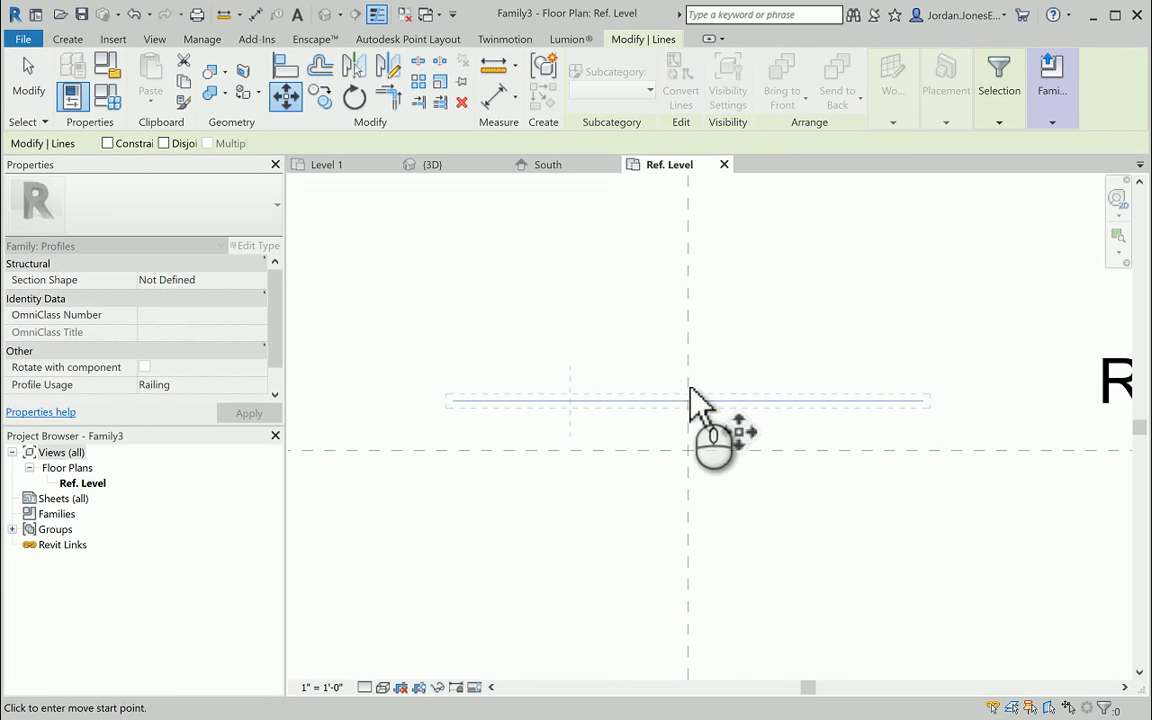
pyautogui.click(688, 401)
pyautogui.scroll(2, 704, 468)
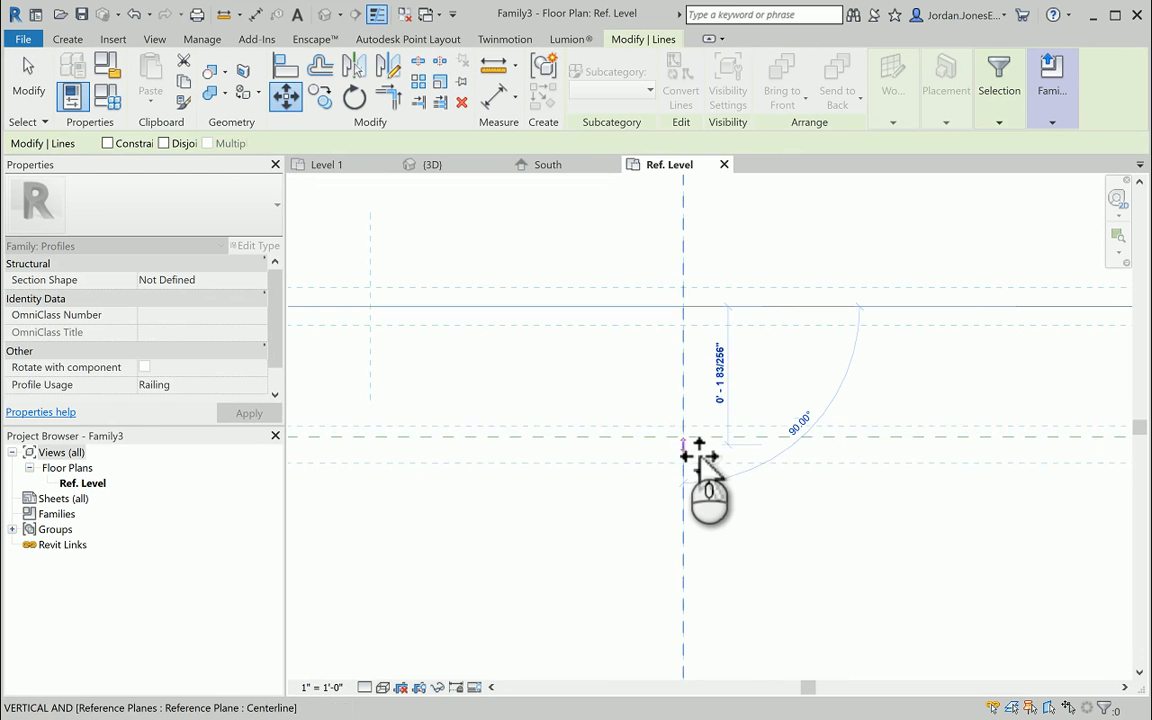
pyautogui.click(710, 449)
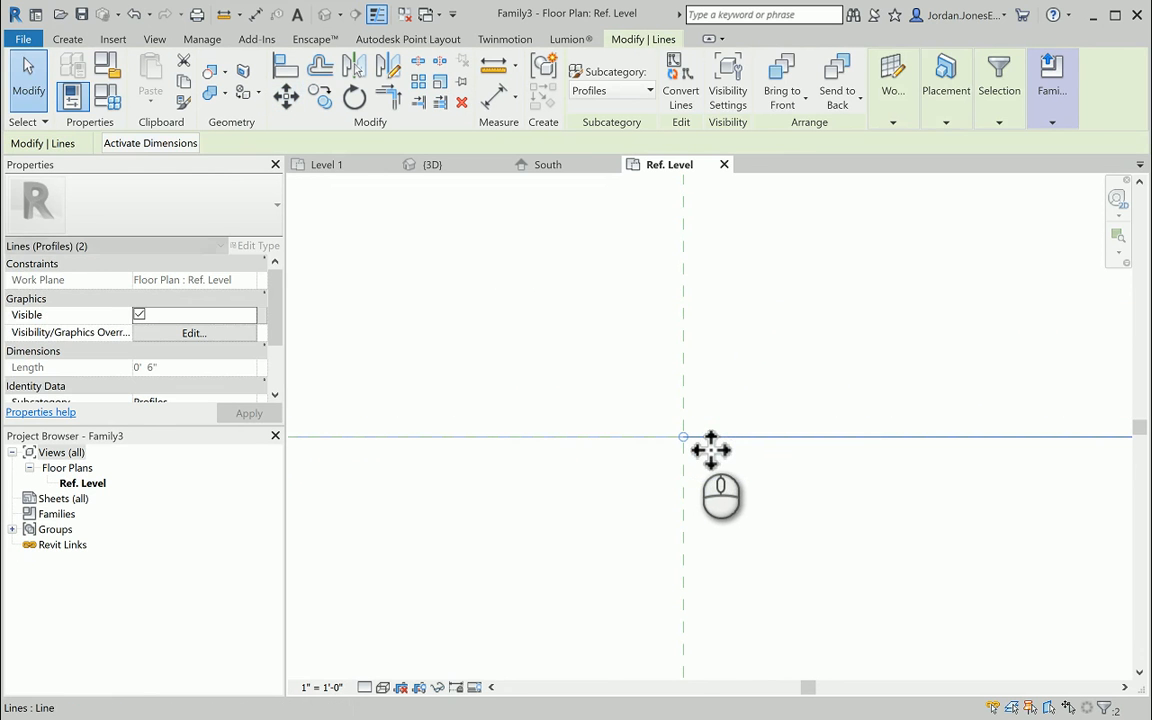
# Step: Move both horizontal lines straight up 1/4 inch along the rail centerline, above the Rail Top plane
pyautogui.press('m')
pyautogui.press('v')
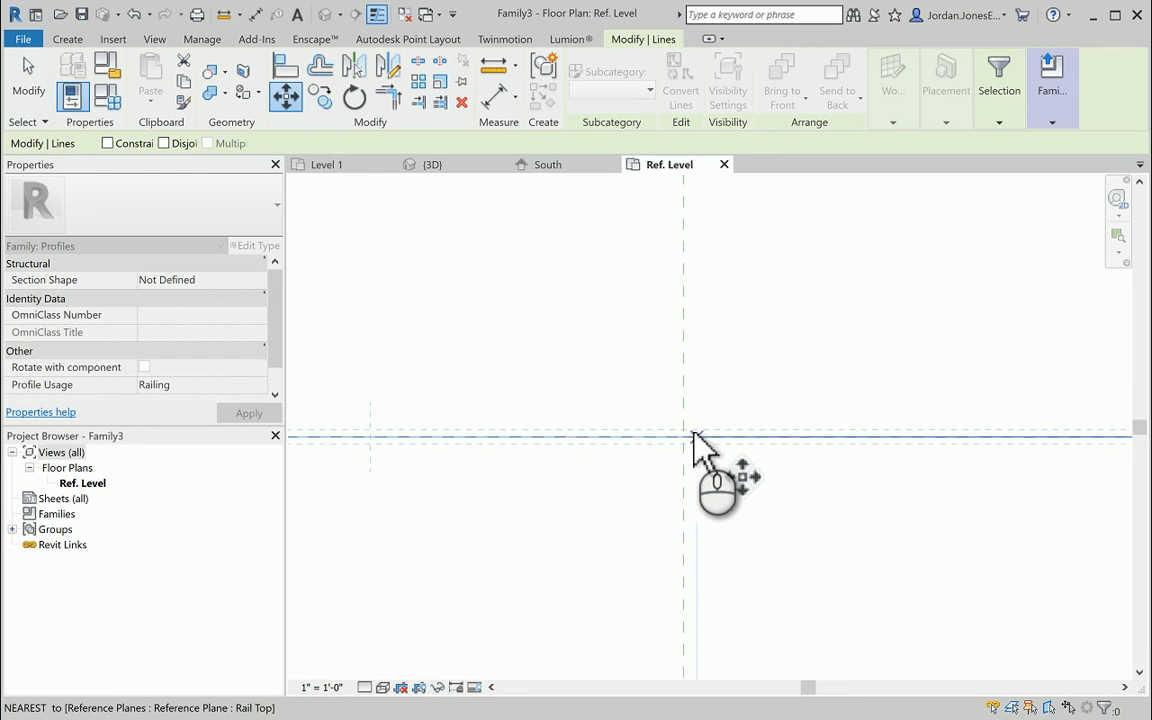
pyautogui.click(685, 440)
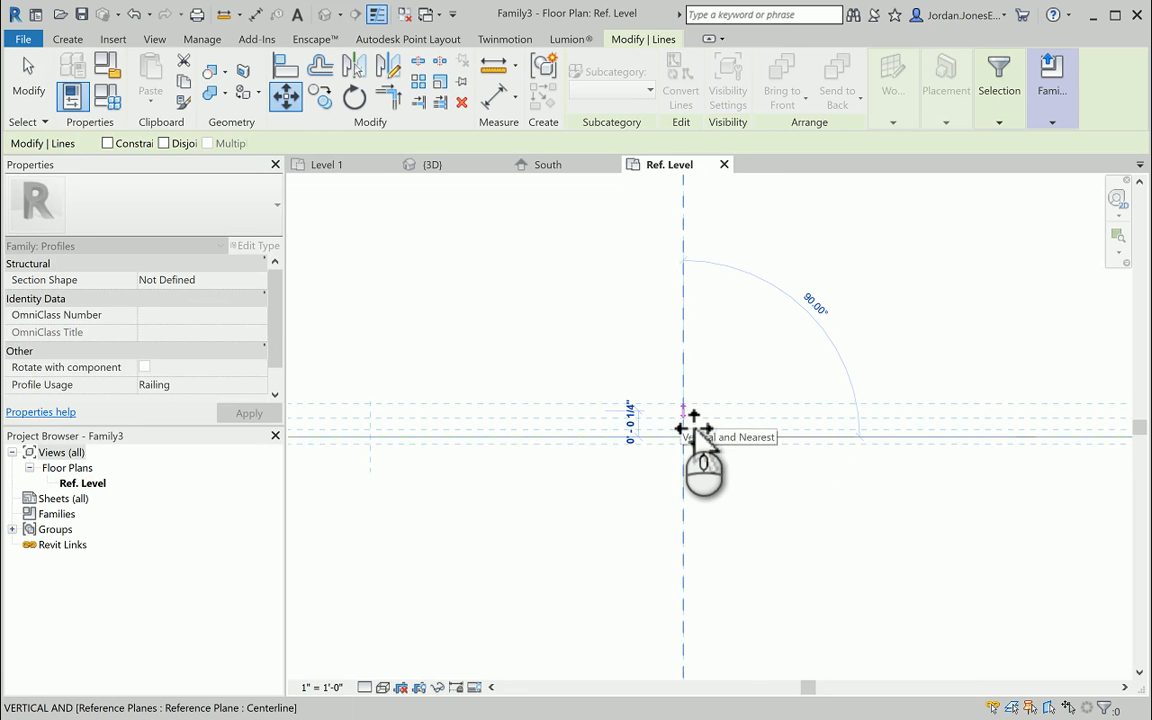
pyautogui.click(720, 416)
pyautogui.scroll(4, 728, 390)
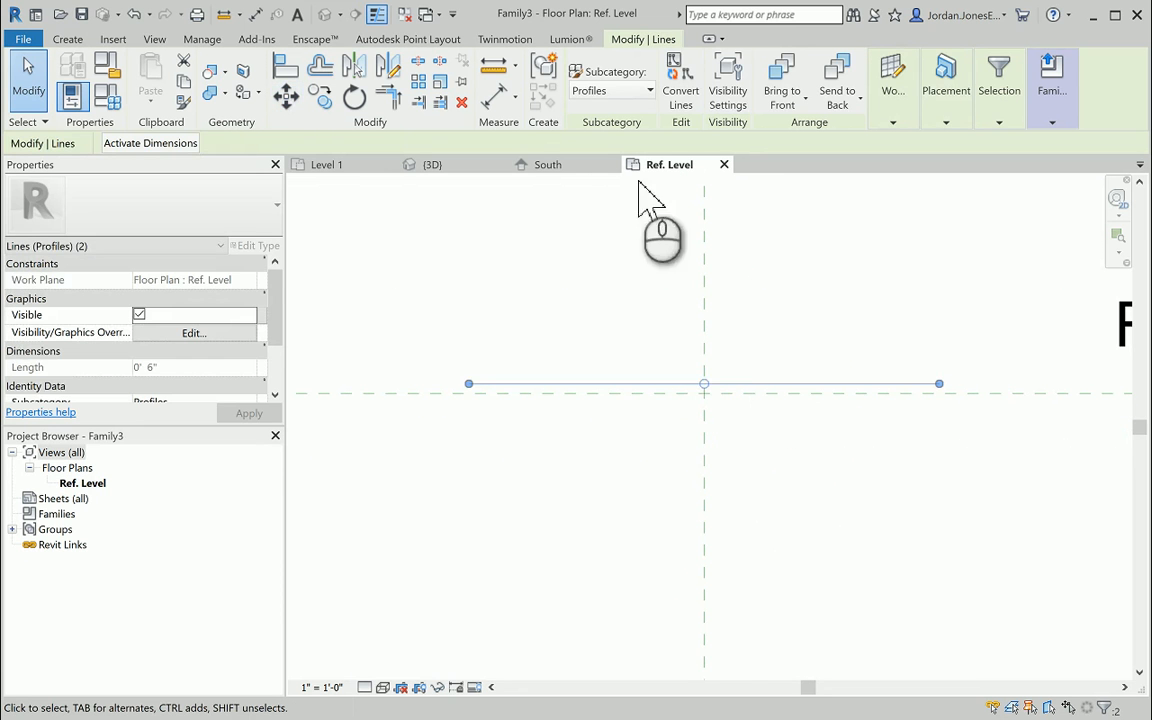
# Step: Copy both horizontal lines straight down 1/4 inch onto the Rail Top reference plane
pyautogui.click(663, 334)
pyautogui.click(726, 386)
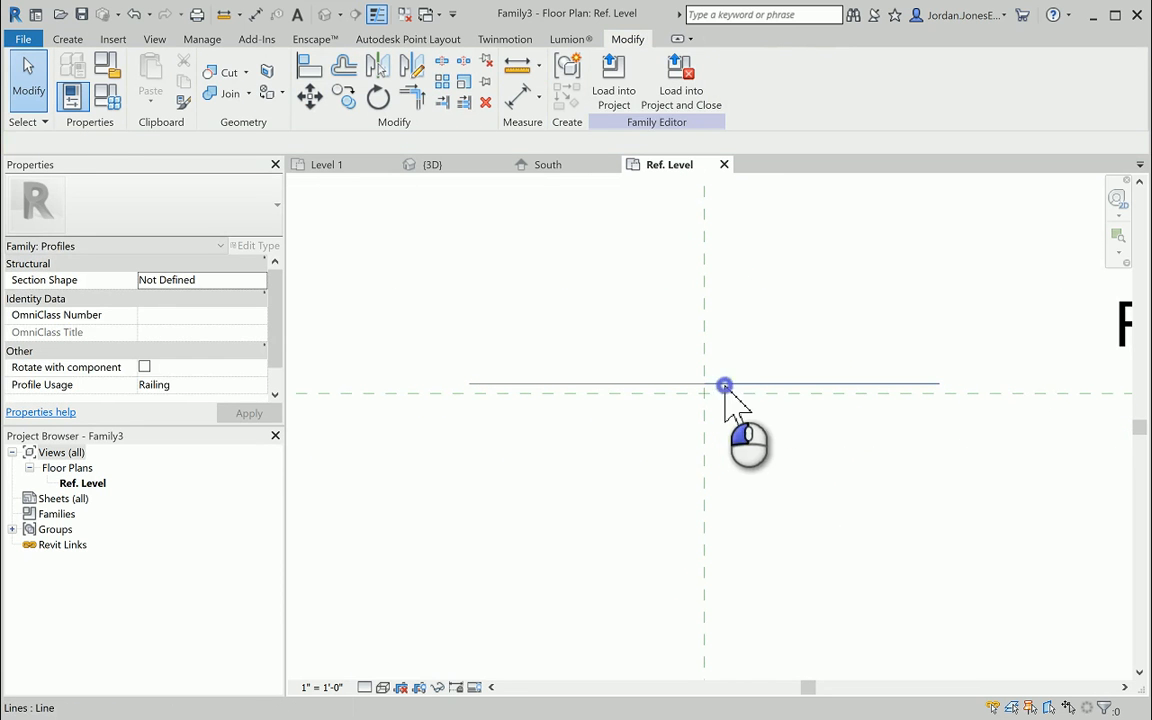
pyautogui.keyDown('ctrl'); pyautogui.click(630, 387); pyautogui.keyUp('ctrl')
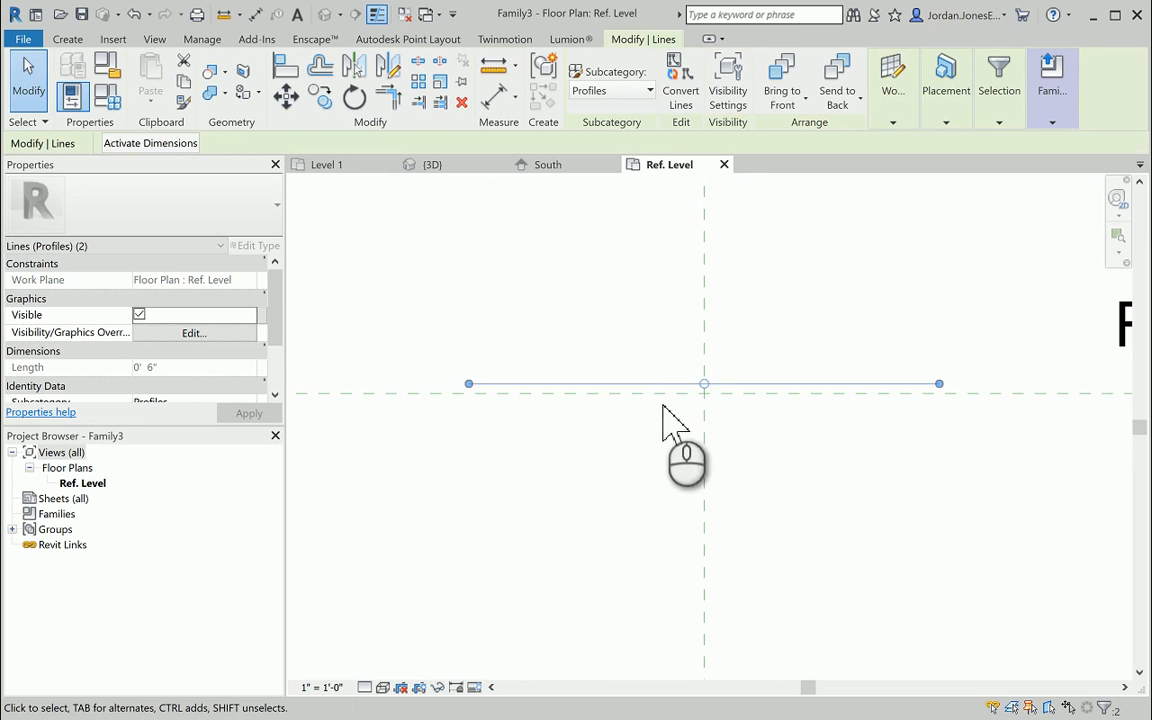
pyautogui.moveTo(676, 397); pyautogui.dragTo(717, 393)
pyautogui.click(706, 385)
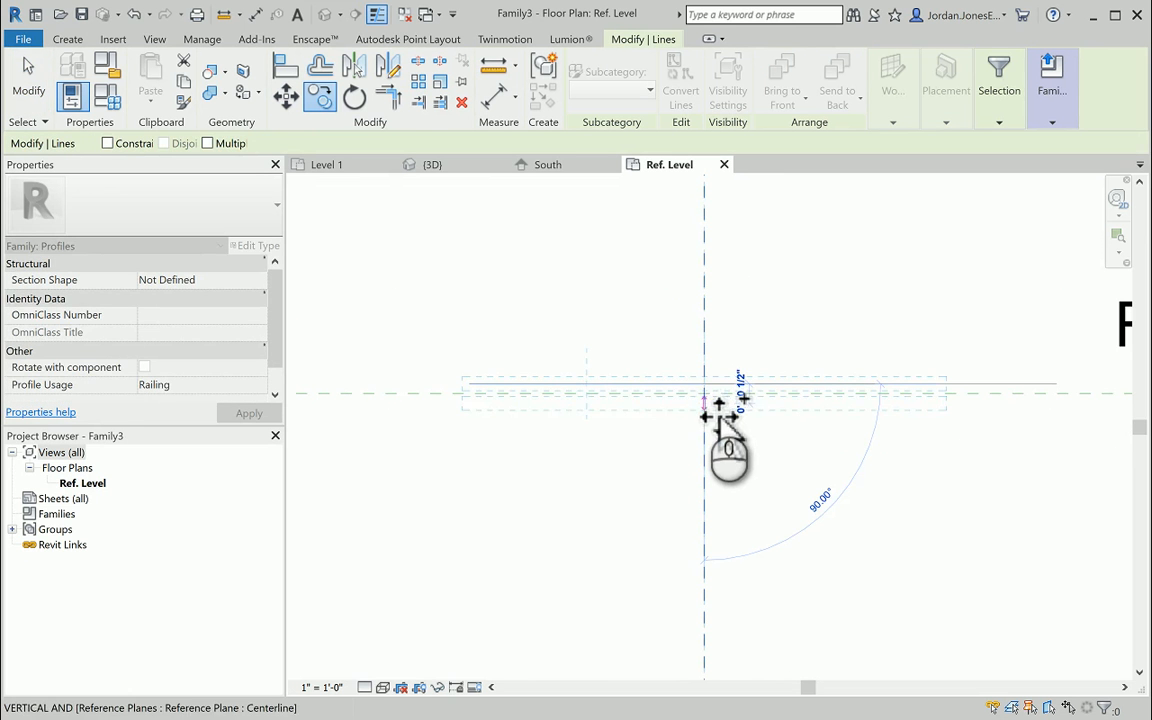
pyautogui.click(705, 394)
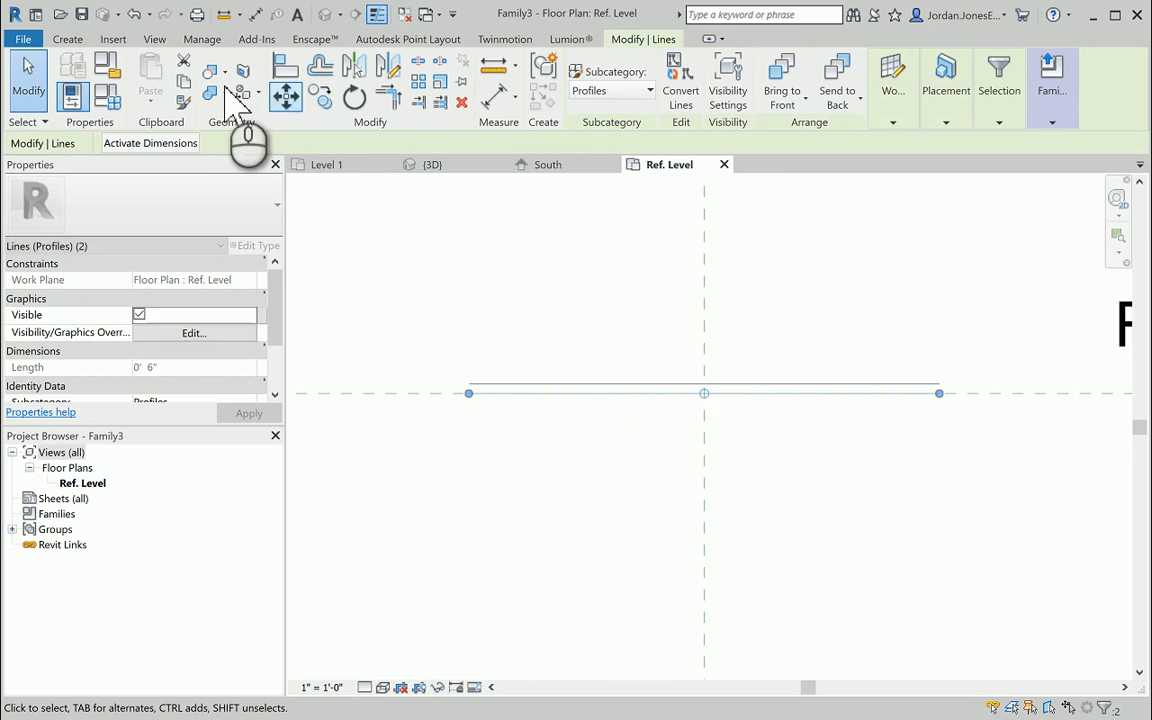
pyautogui.click(922, 485)
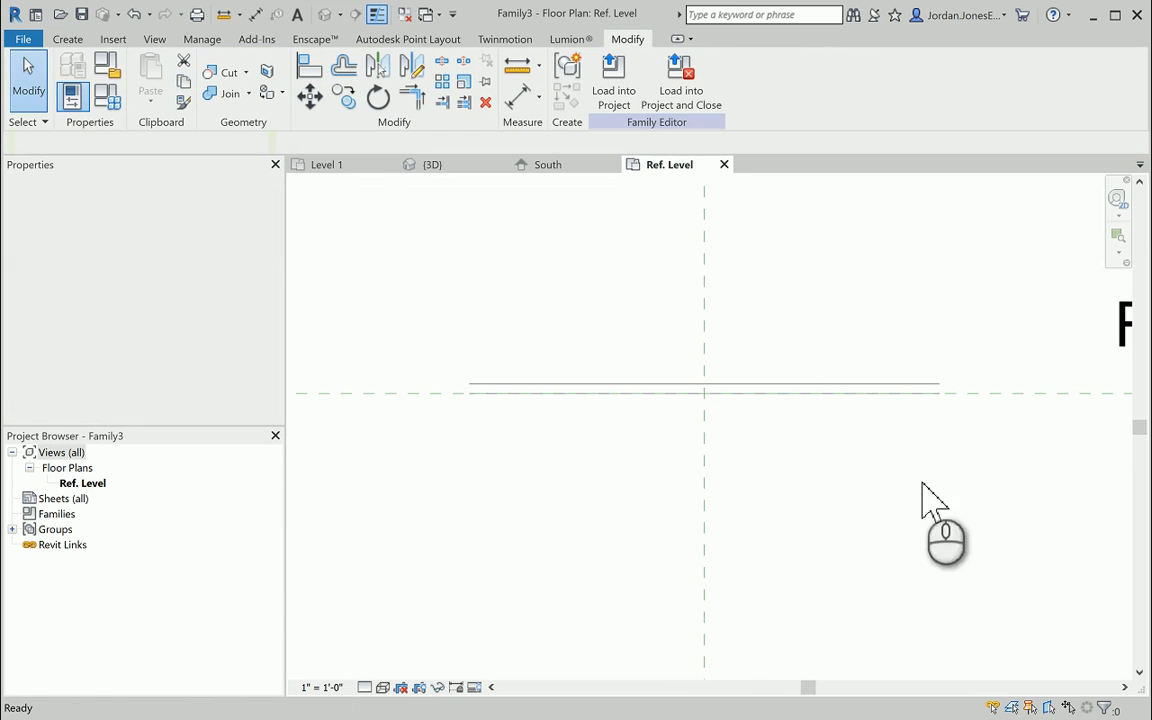
pyautogui.click(522, 384)
pyautogui.rightClick(522, 386)
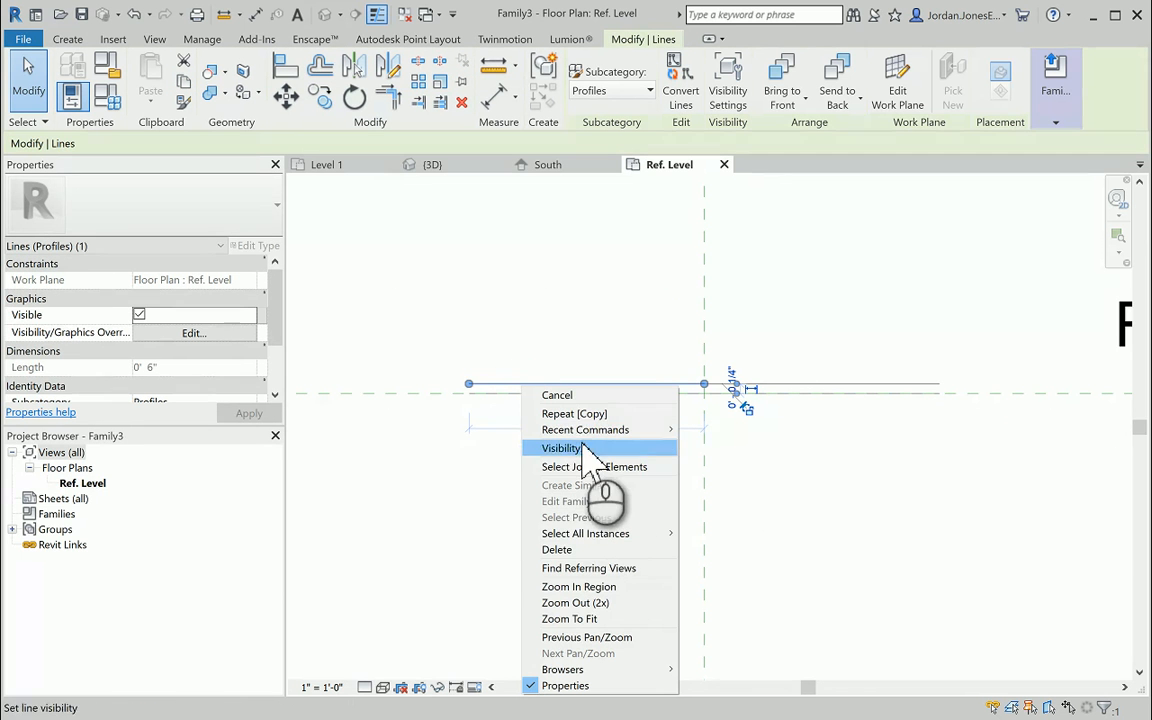
pyautogui.click(463, 250)
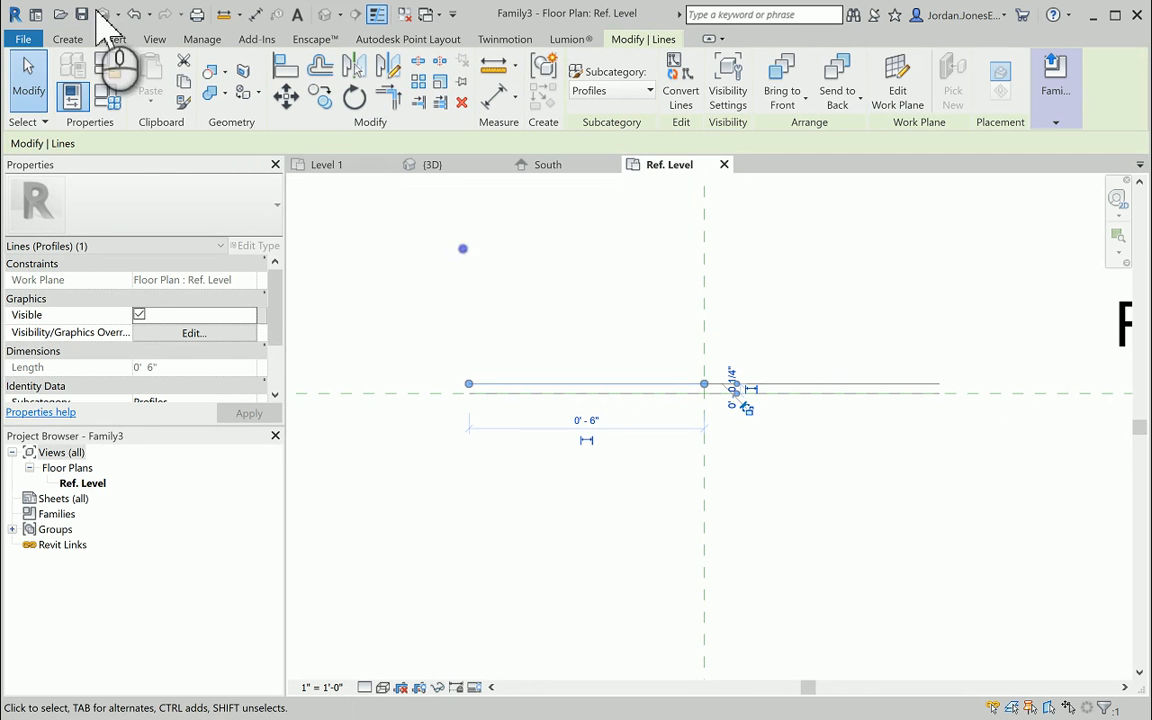
# Step: Draw a vertical line closing the left end of the profile, from the upper line down to the Rail Top plane
pyautogui.click(58, 39)
pyautogui.click(141, 85)
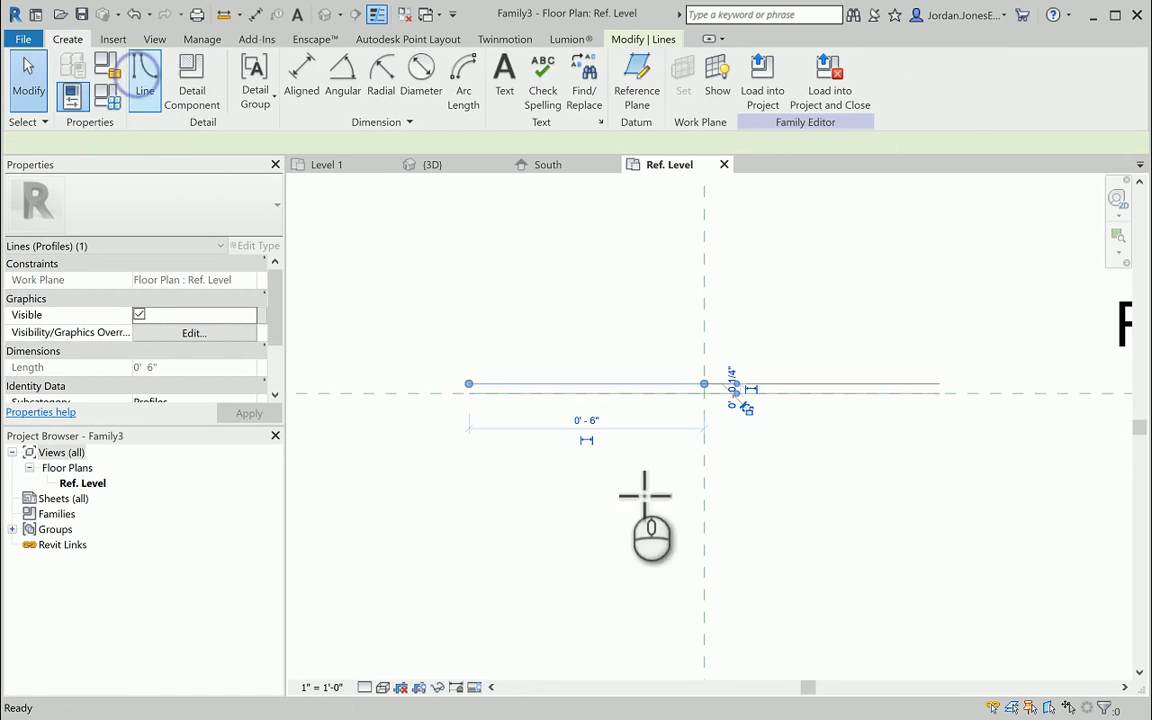
pyautogui.scroll(2, 498, 400)
pyautogui.click(510, 370)
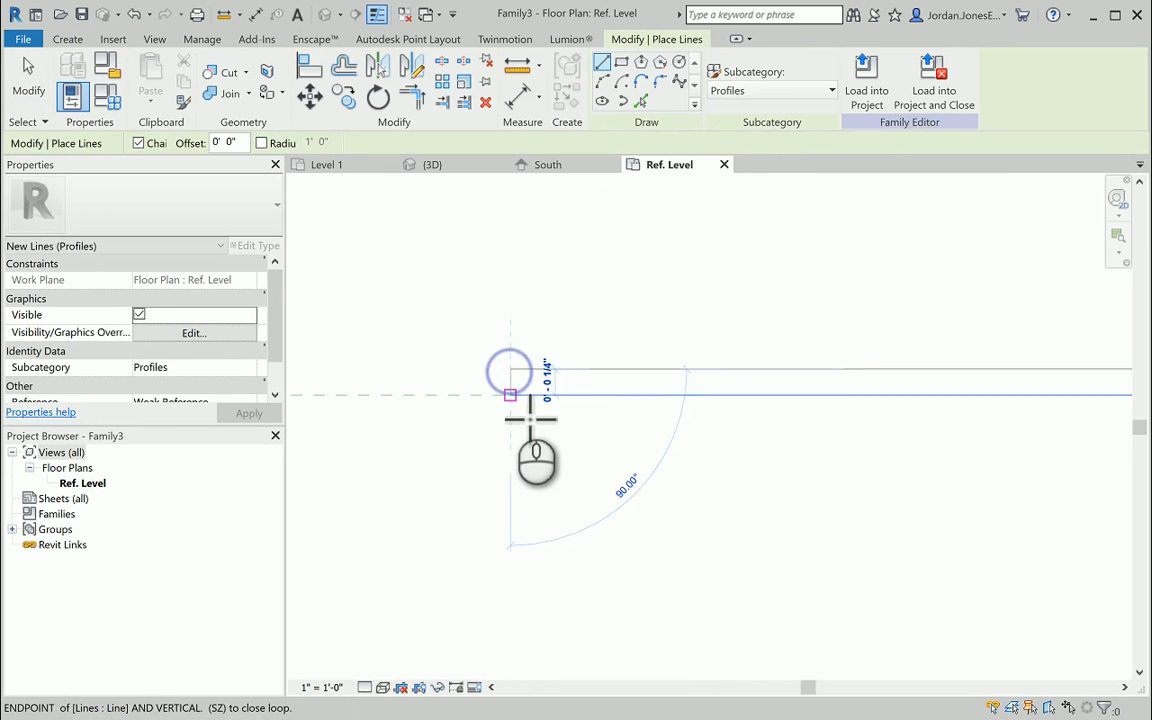
pyautogui.click(511, 397)
pyautogui.press('Escape')
pyautogui.press('Escape')
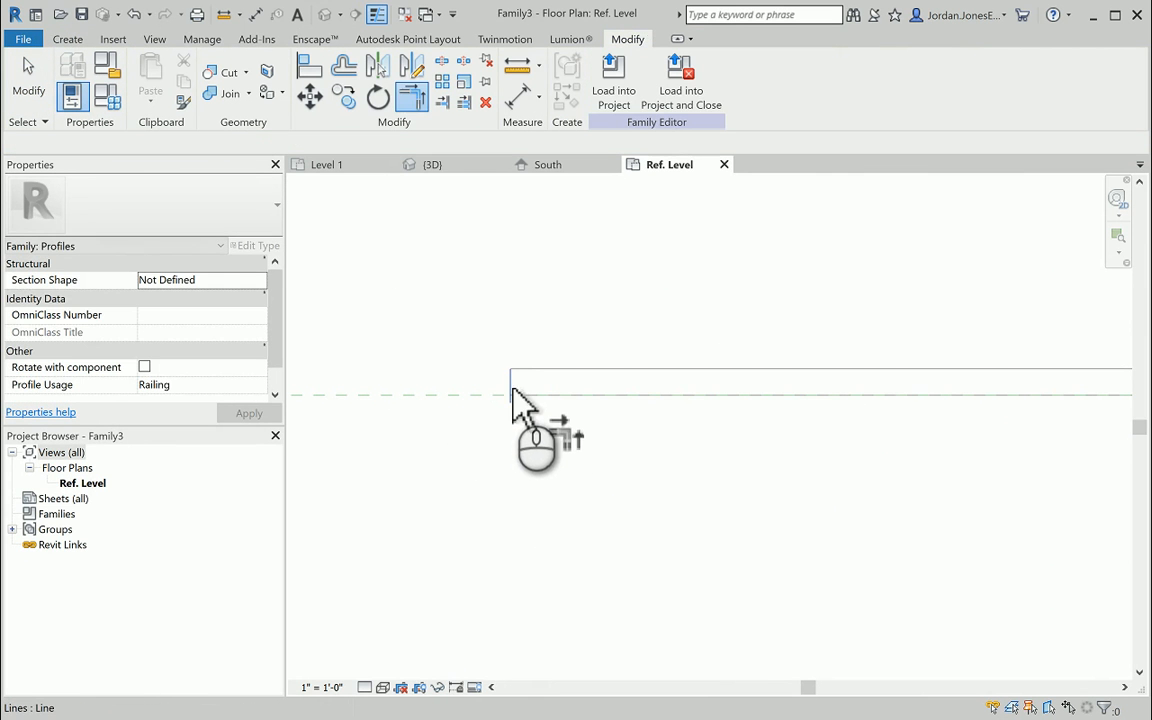
# Step: Draw a vertical line closing the right end of the profile, between the upper and lower horizontal lines
pyautogui.click(68, 39)
pyautogui.click(141, 75)
pyautogui.moveTo(1080, 489); pyautogui.dragTo(548, 508, button='middle')
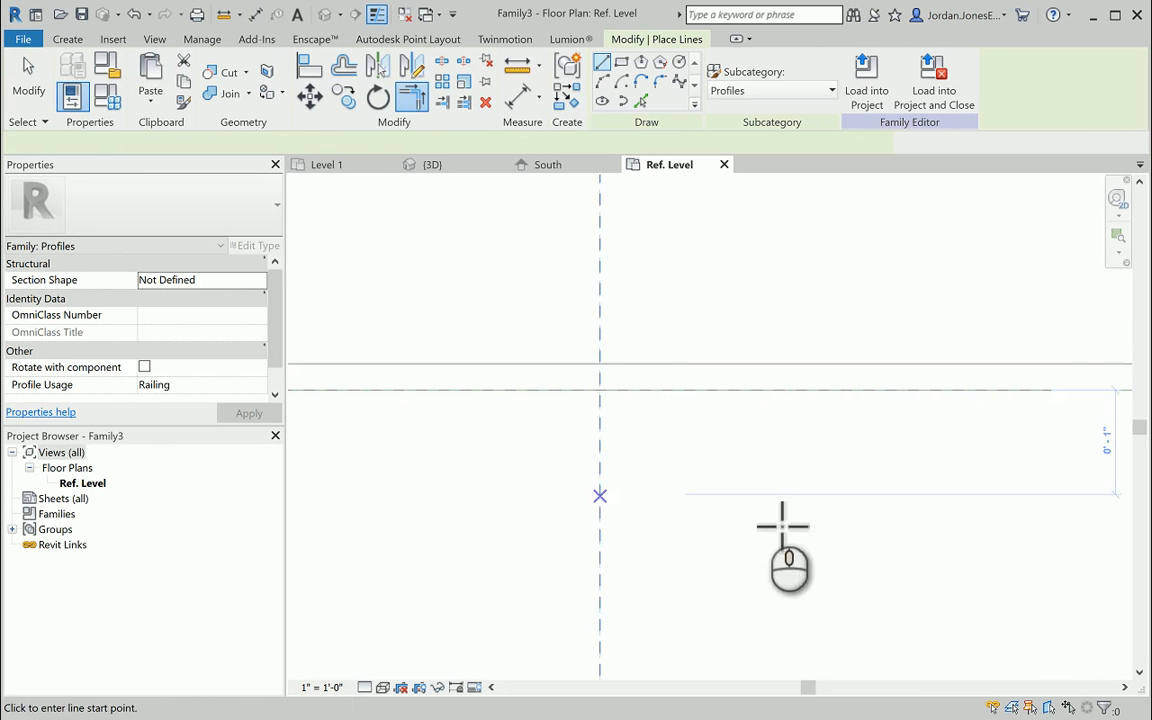
pyautogui.scroll(-2, 782, 525)
pyautogui.moveTo(904, 505); pyautogui.dragTo(753, 515, button='middle')
pyautogui.scroll(3, 822, 466)
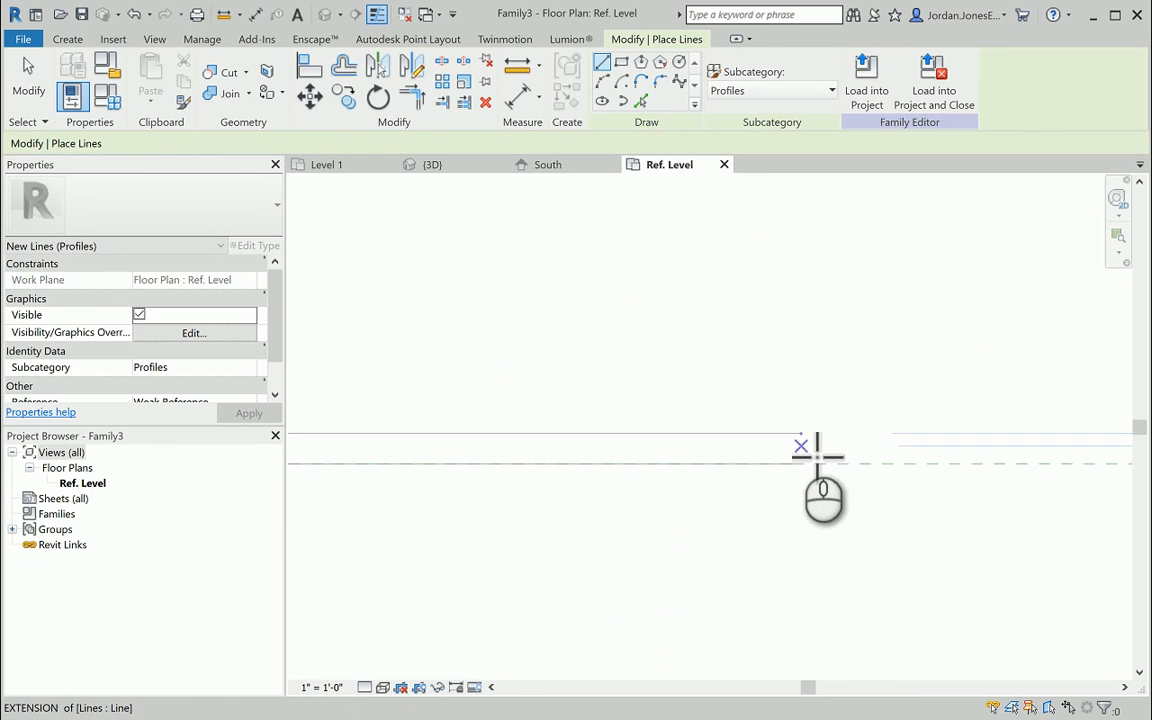
pyautogui.click(801, 437)
pyautogui.click(802, 463)
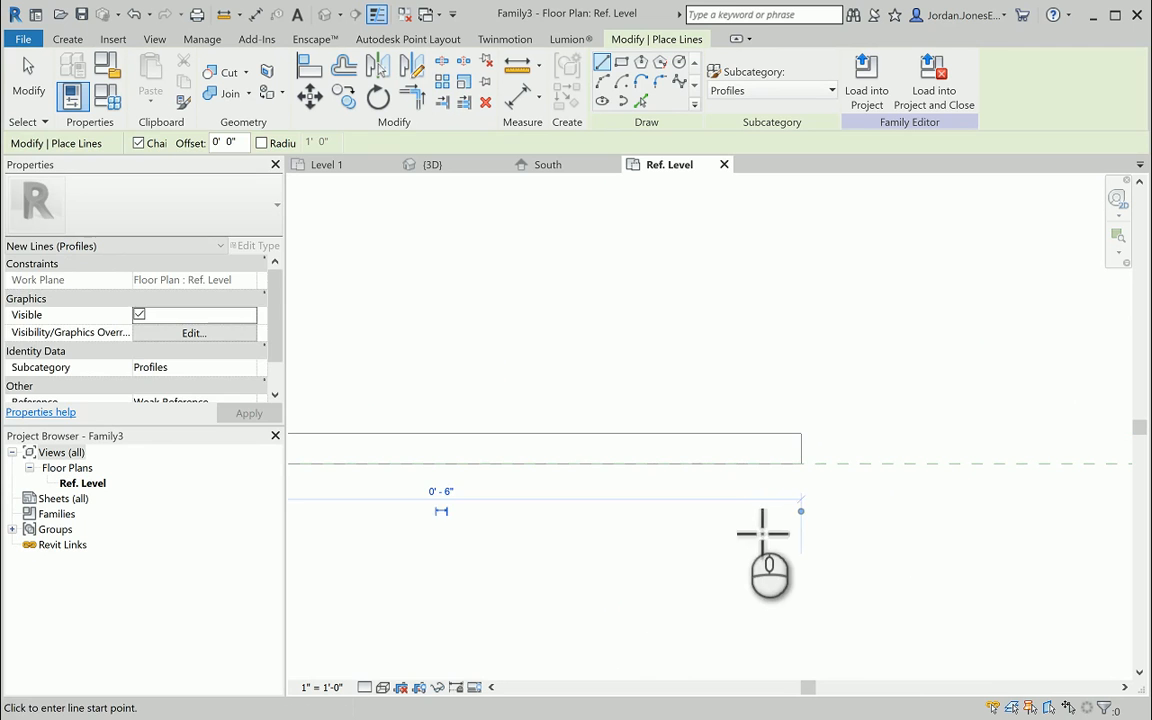
pyautogui.press('Escape')
pyautogui.press('Escape')
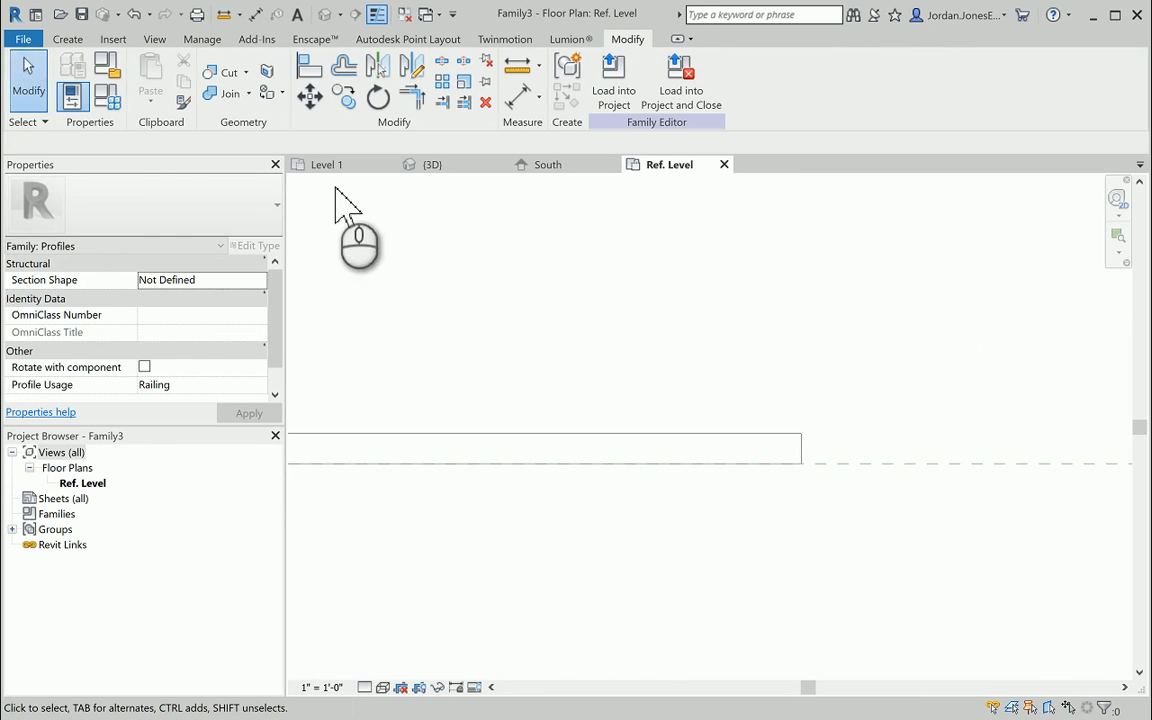
# Step: Save the profile family as "road linework" in the Downloads folder and load it into Project1
pyautogui.click(28, 65)
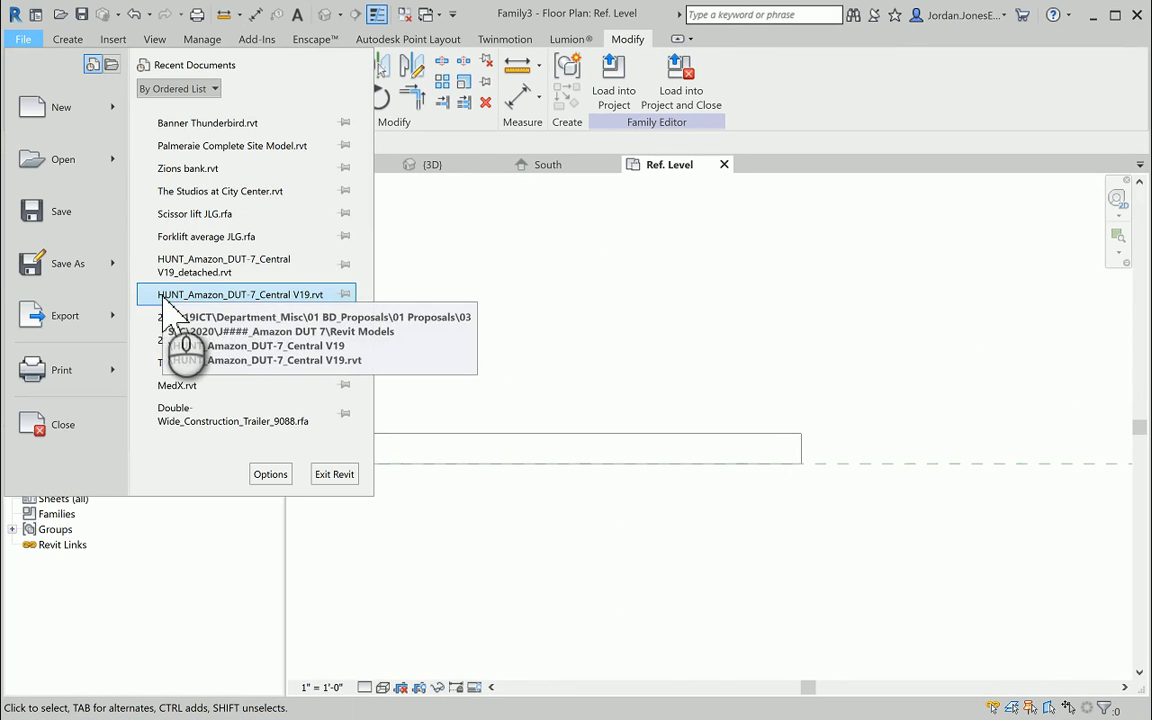
pyautogui.click(96, 264)
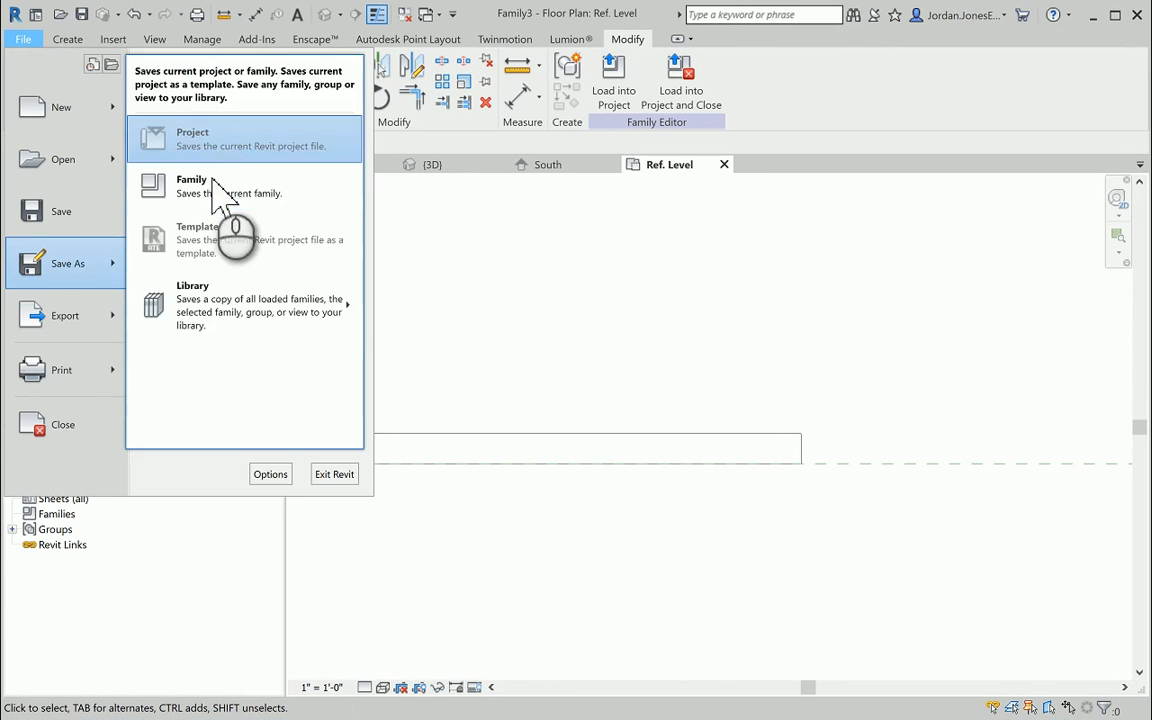
pyautogui.click(210, 180)
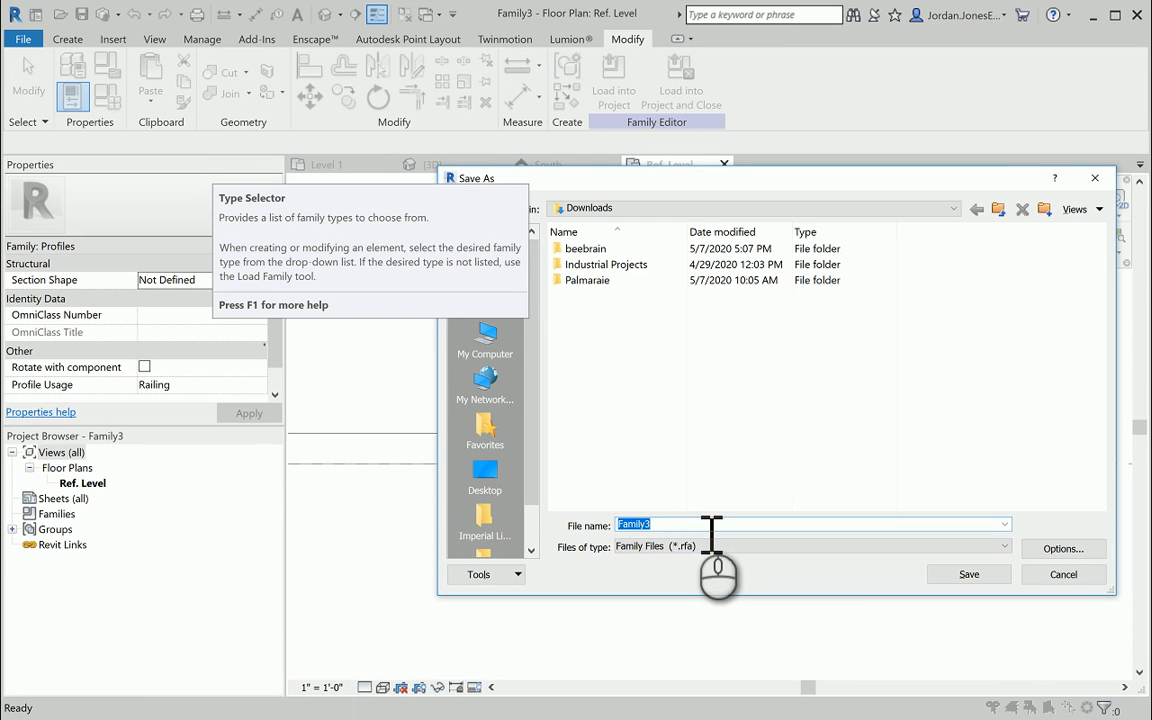
pyautogui.write('L')
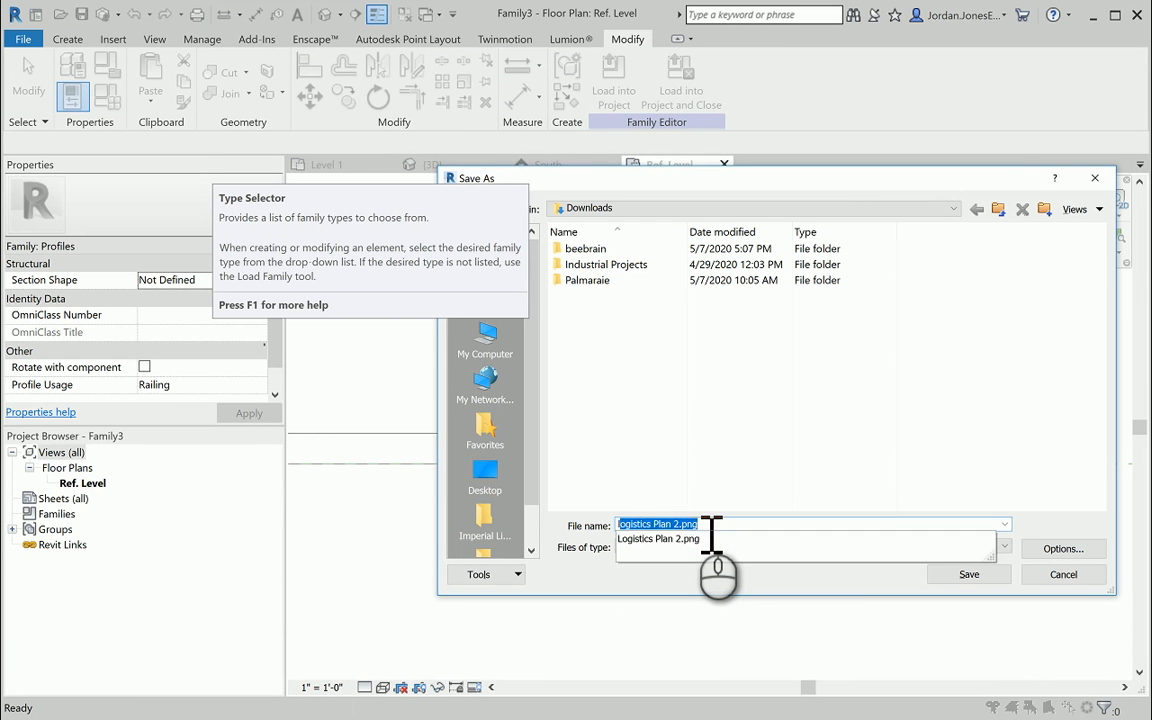
pyautogui.write('inework')
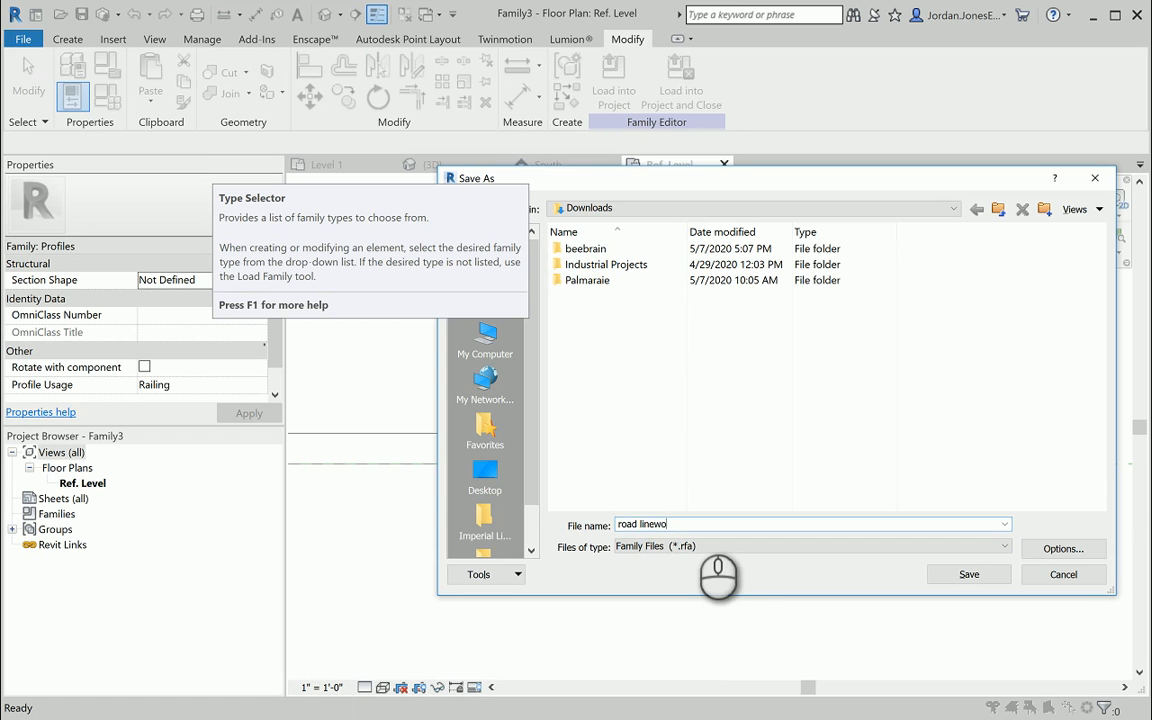
pyautogui.click(969, 576)
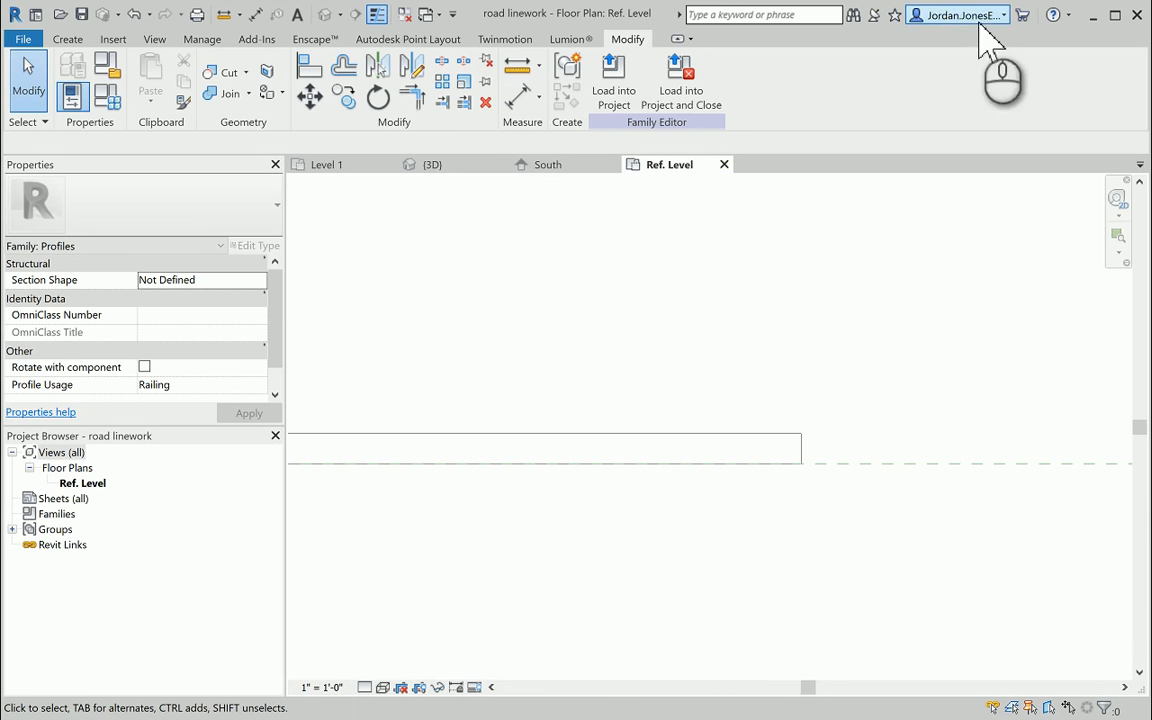
pyautogui.click(622, 75)
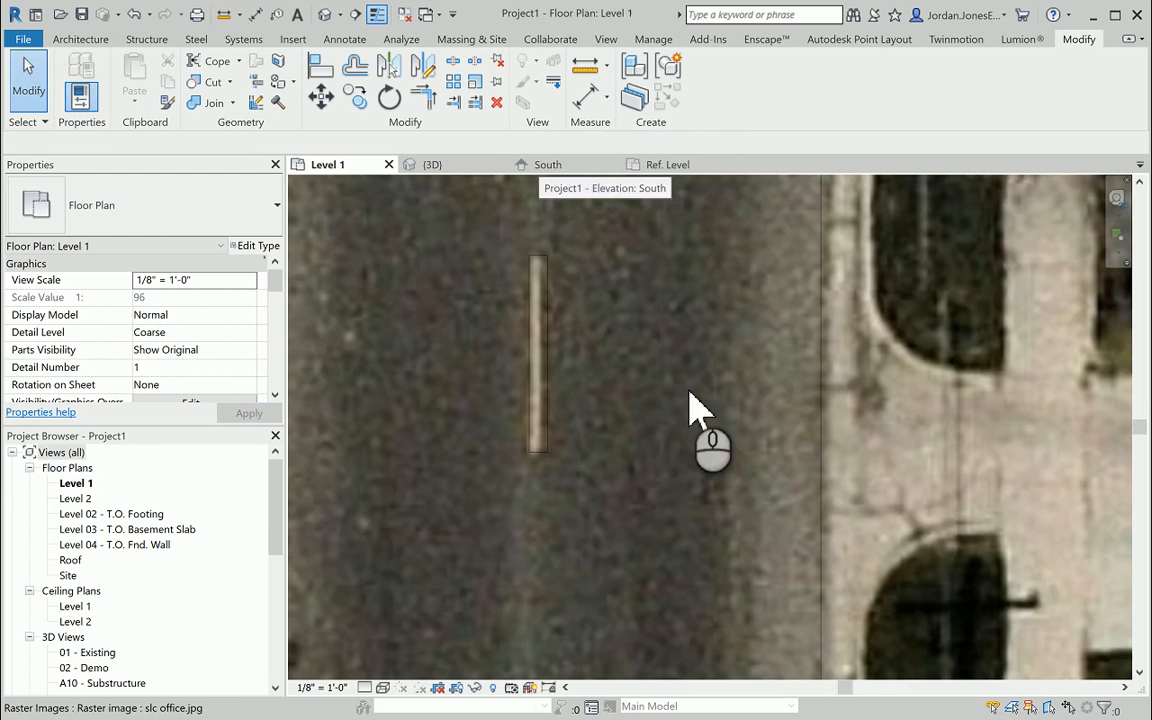
# Step: Start a railing sketch on Level 1 and duplicate the roadline railing type as "linework for road"
pyautogui.moveTo(492, 393); pyautogui.dragTo(492, 393, button='middle')
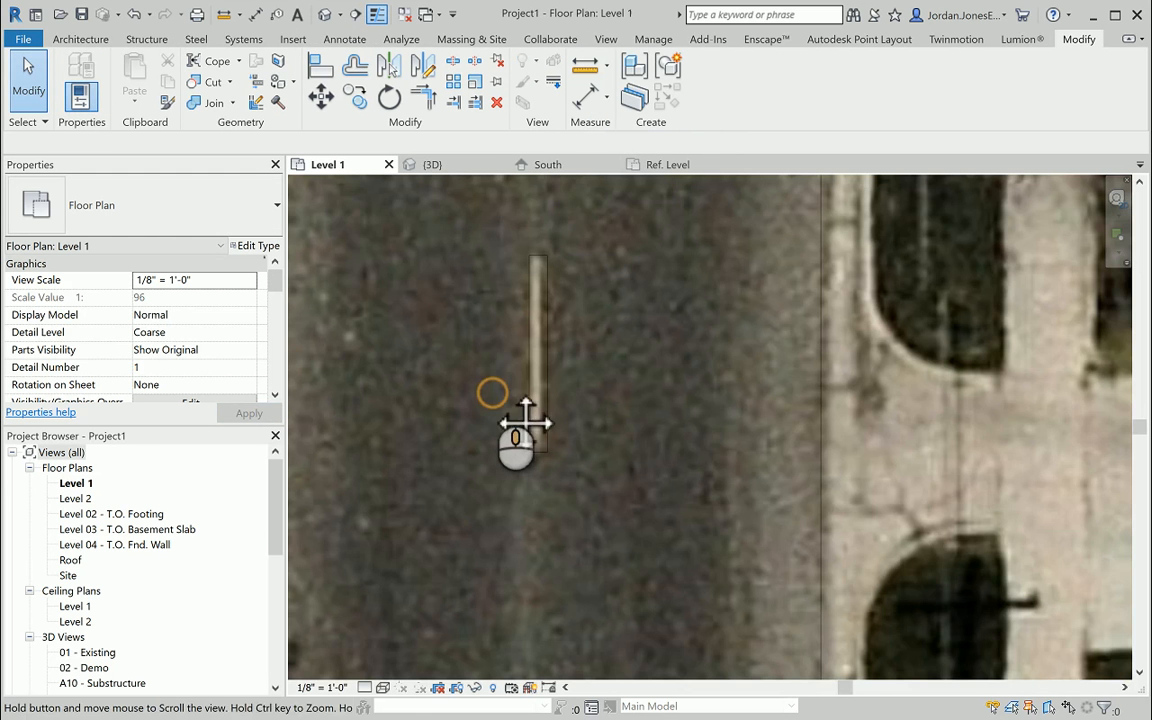
pyautogui.scroll(-4, 509, 406)
pyautogui.click(80, 38)
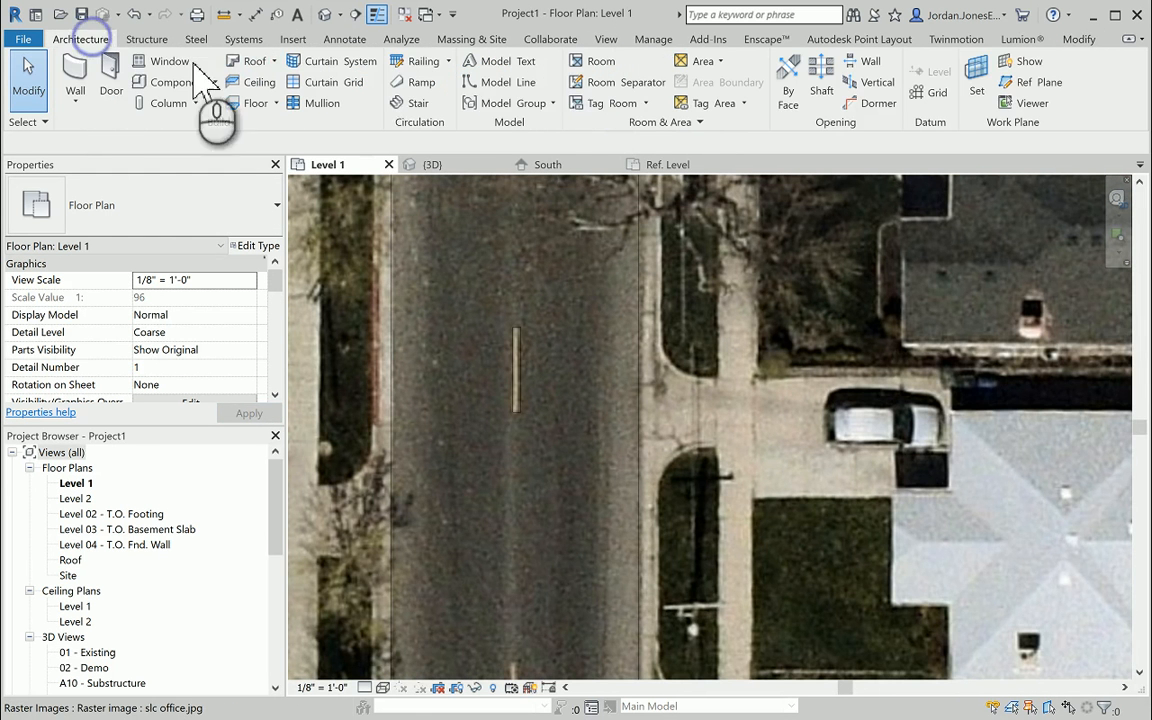
pyautogui.click(408, 62)
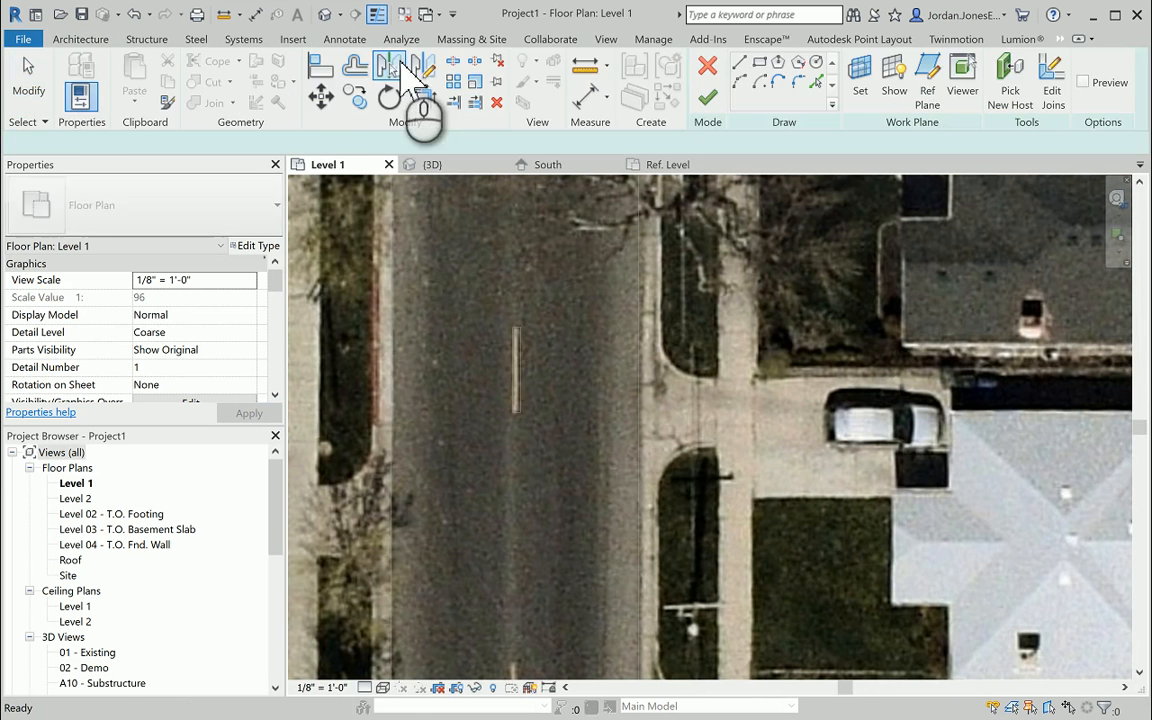
pyautogui.click(250, 246)
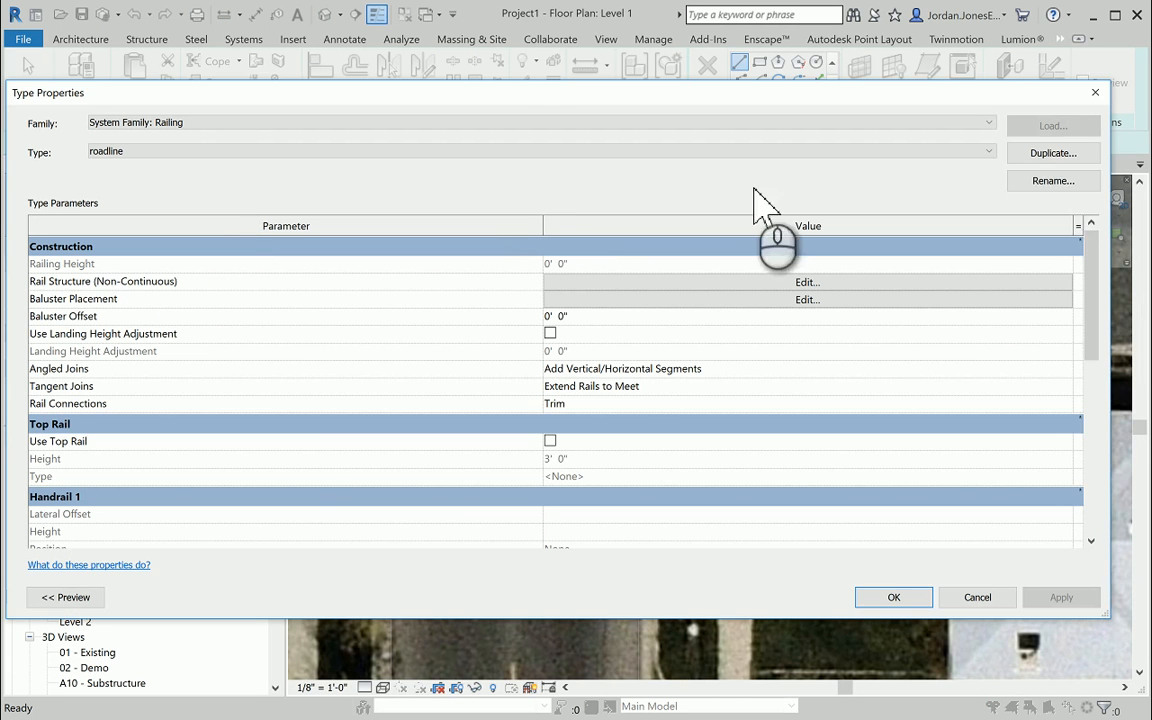
pyautogui.click(1030, 154)
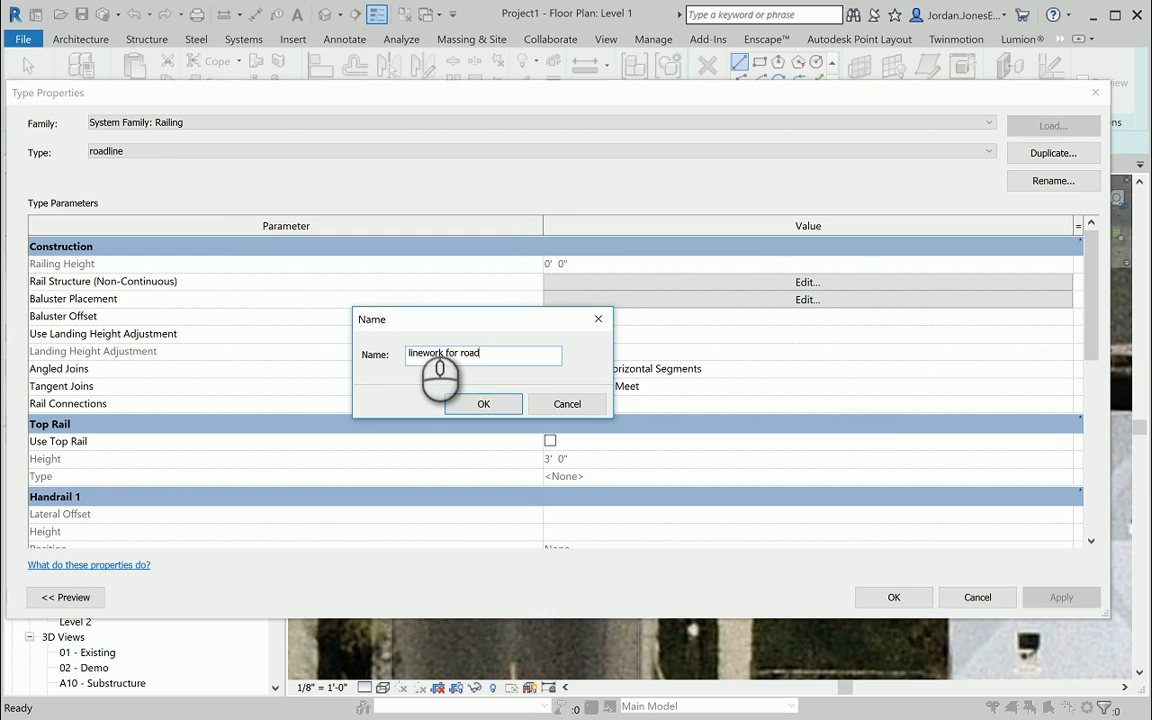
pyautogui.press('Return')
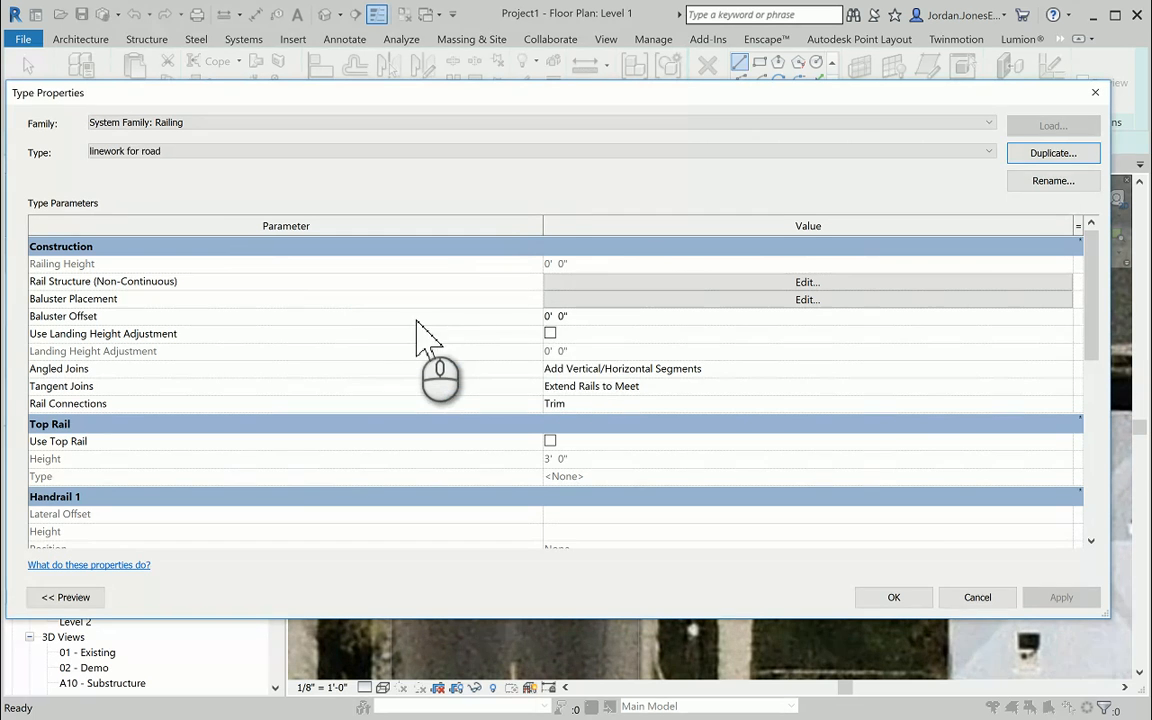
# Step: Check the baluster families assigned to the regular baluster and the posts in the new railing type's baluster placement
pyautogui.click(609, 298)
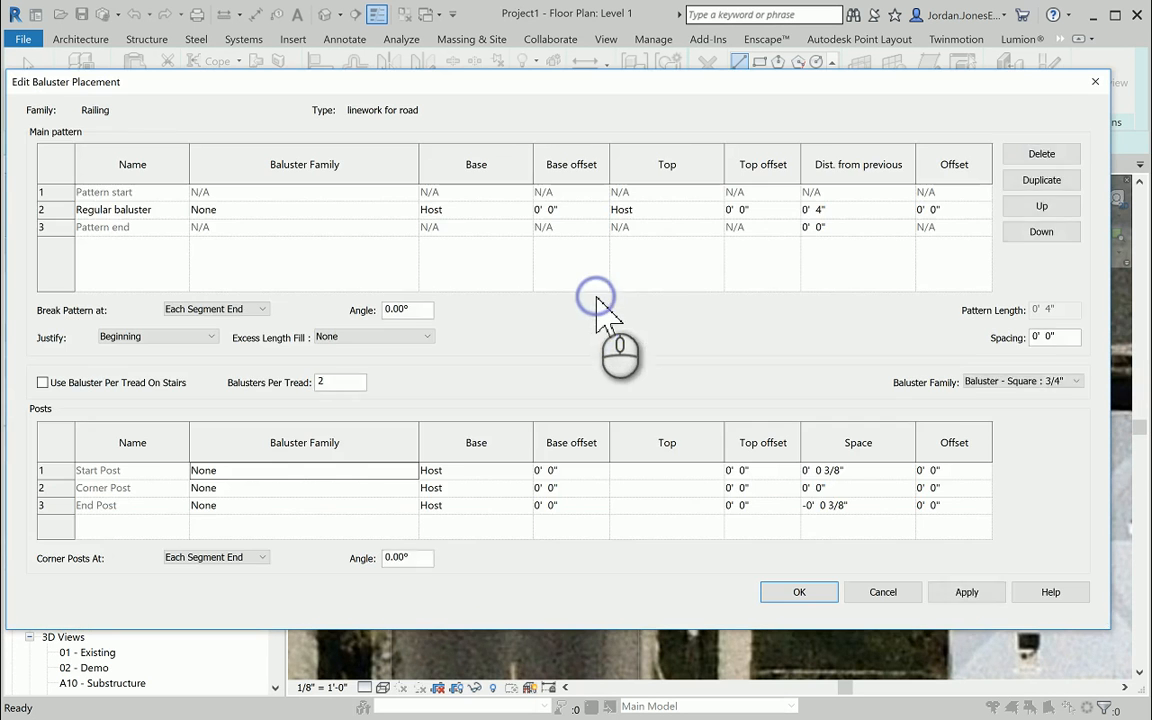
pyautogui.click(1096, 84)
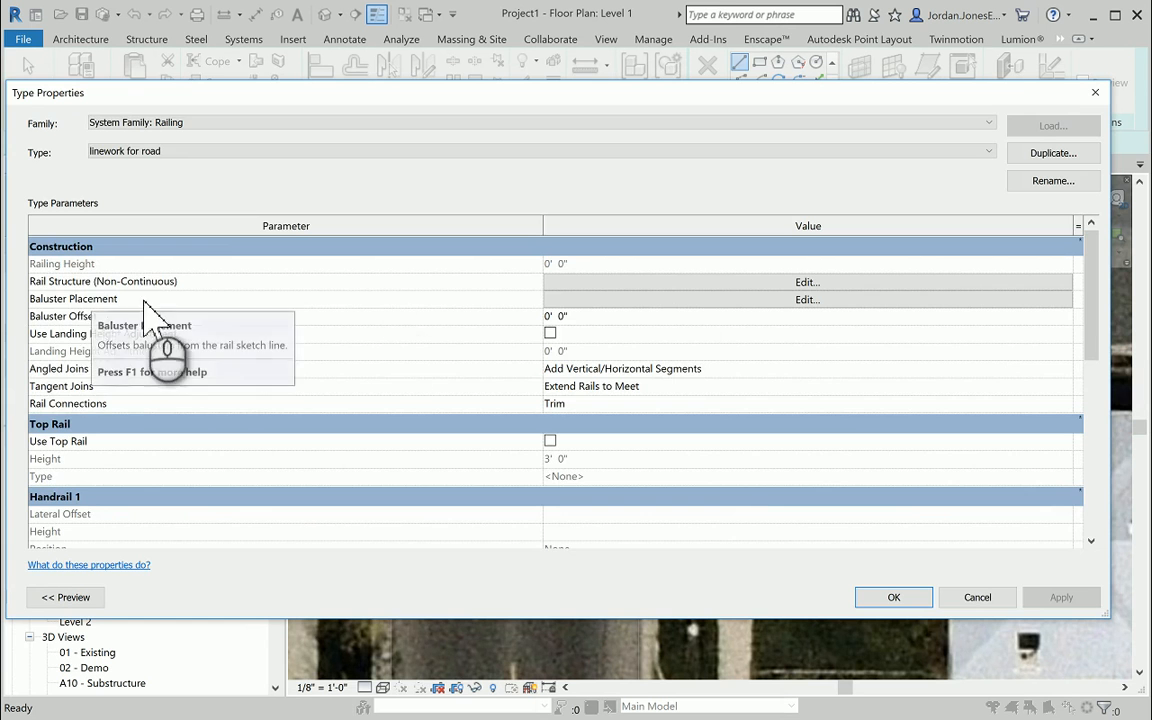
pyautogui.click(710, 299)
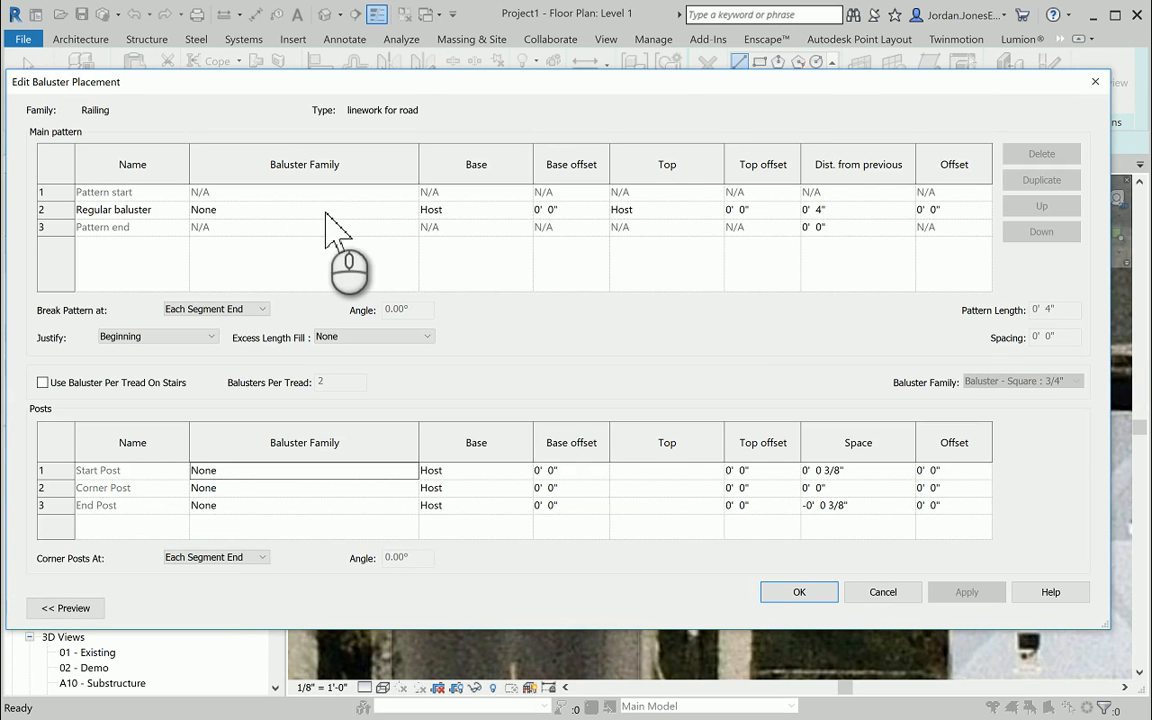
pyautogui.click(411, 210)
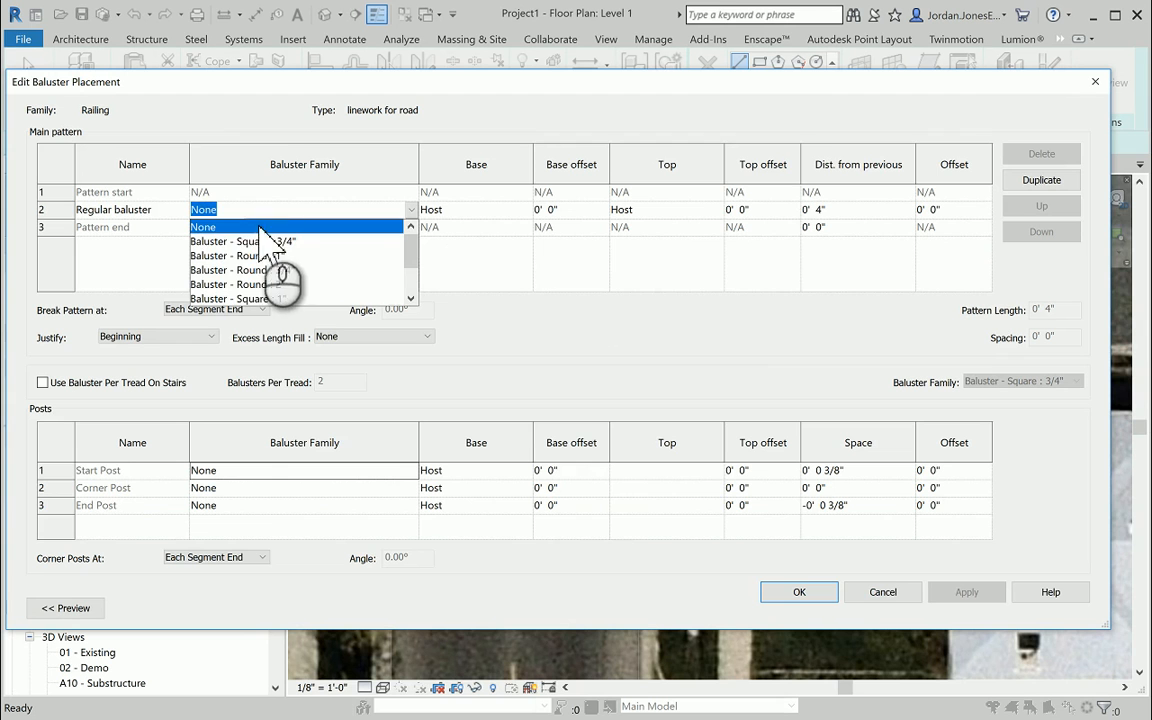
pyautogui.click(350, 470)
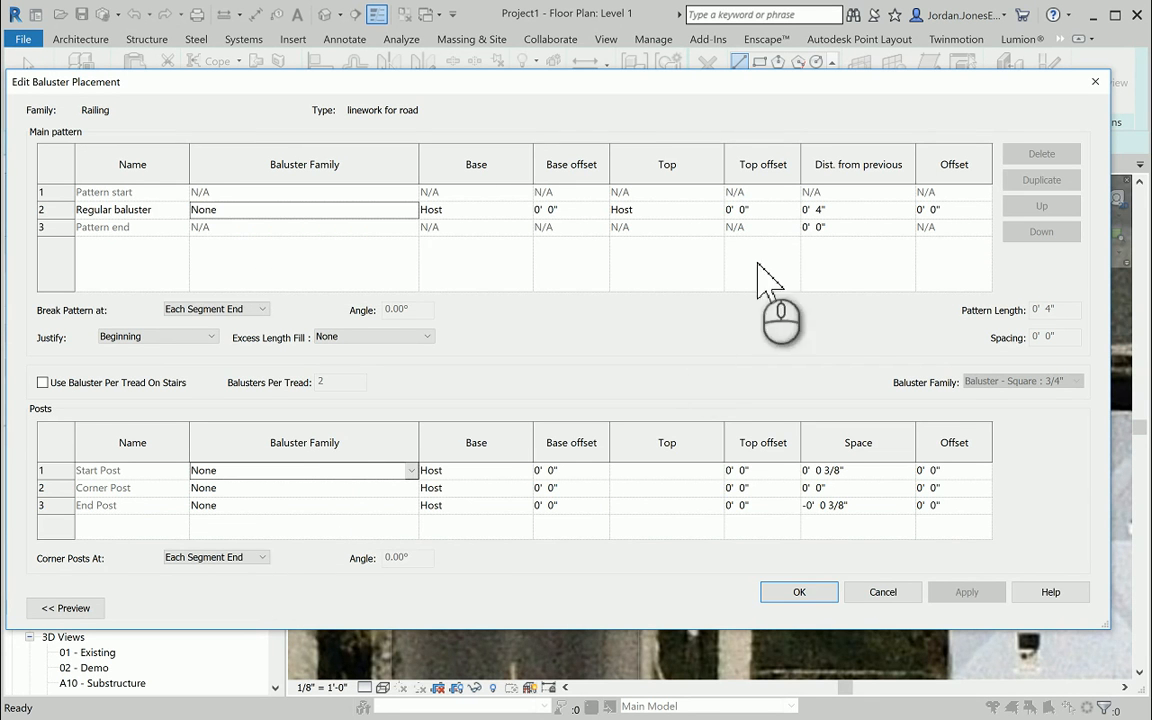
pyautogui.click(799, 594)
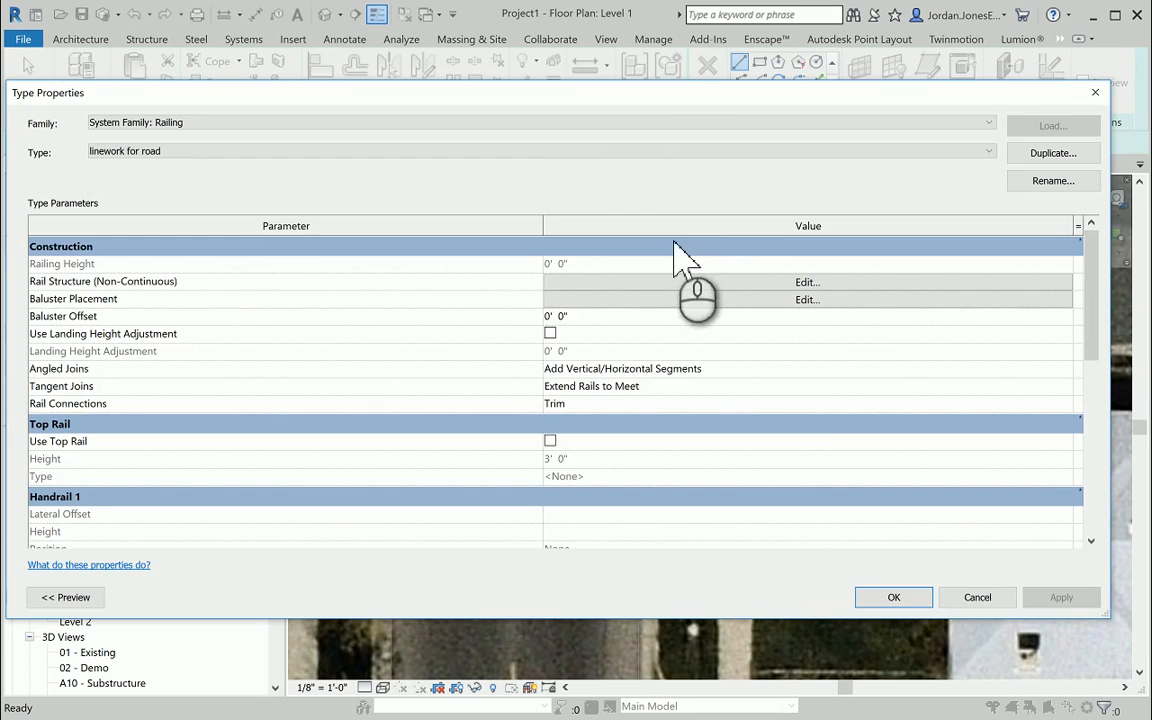
# Step: Set the profile of the non-continuous rail to "road linework : road linework" in the type's rail structure
pyautogui.click(564, 283)
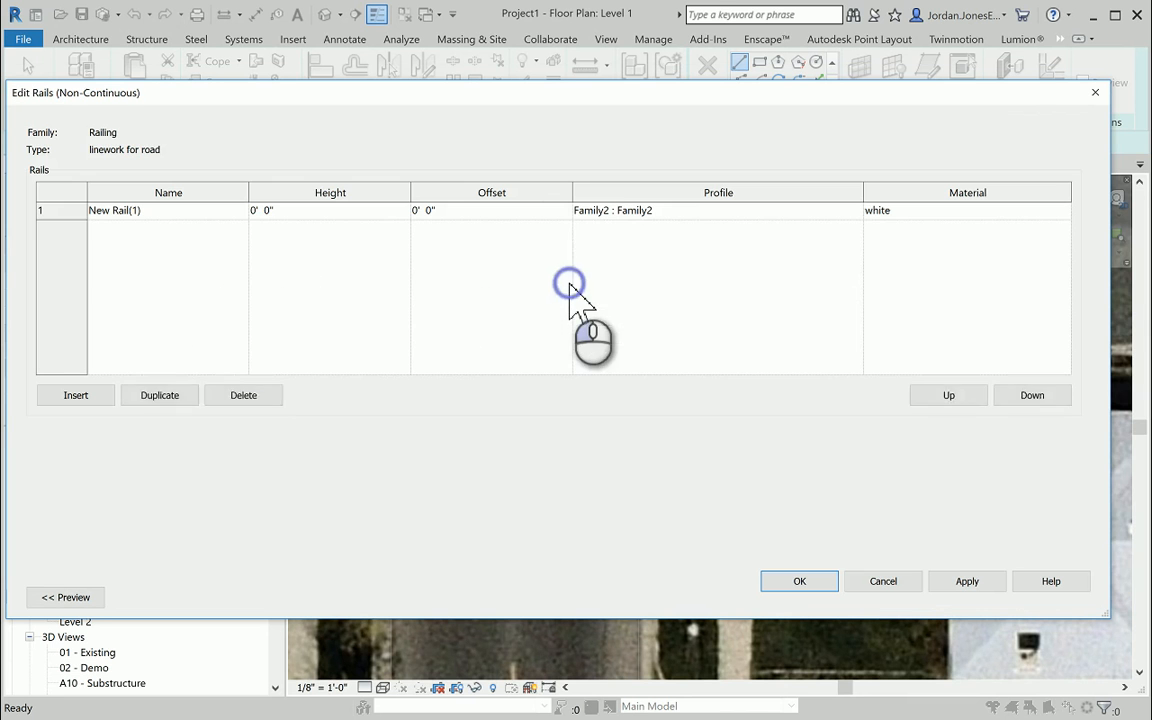
pyautogui.click(855, 213)
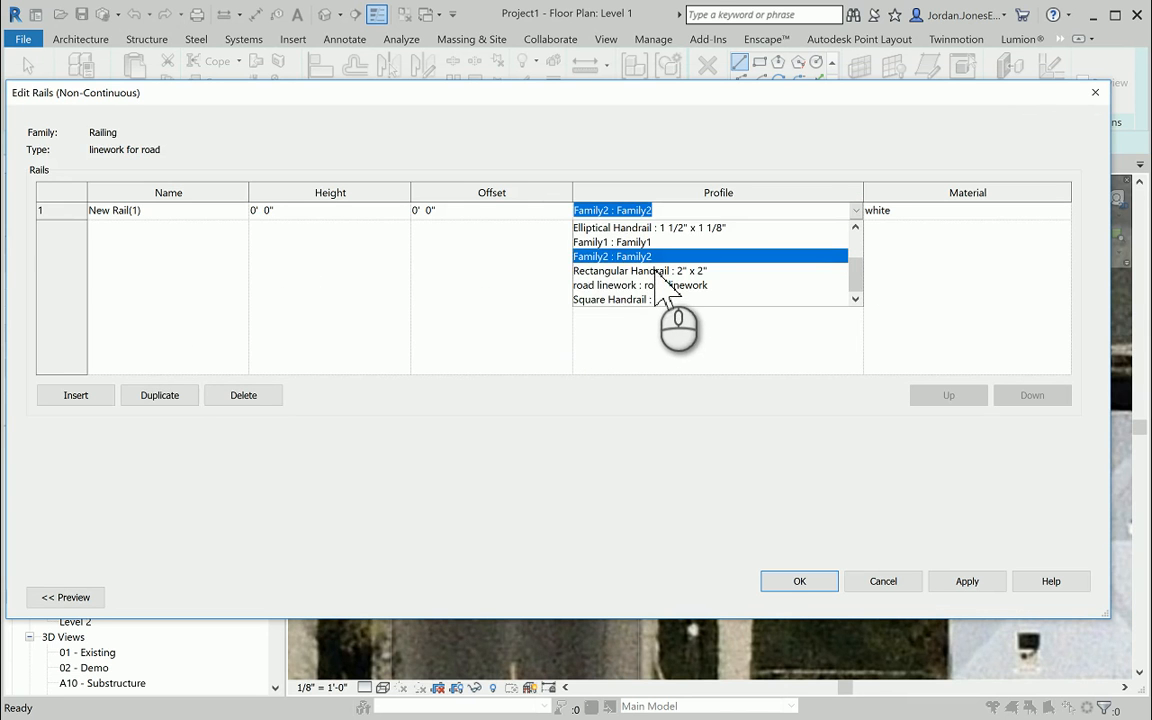
pyautogui.scroll(2, 657, 272)
pyautogui.scroll(-2, 659, 274)
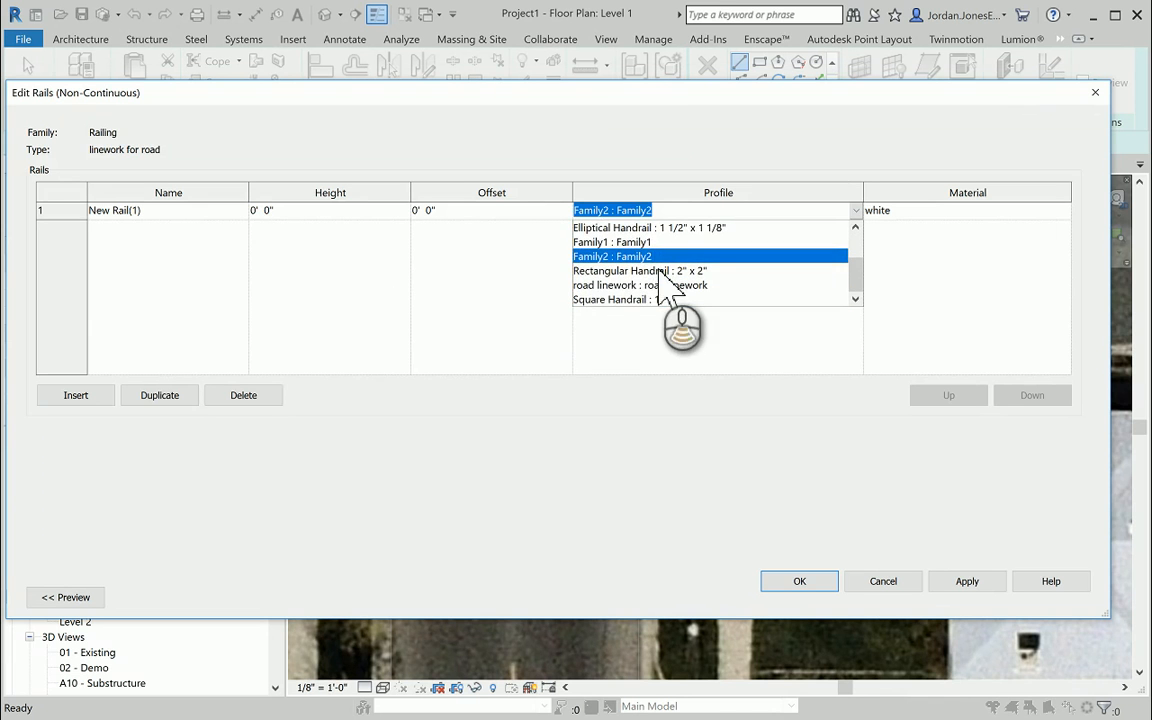
pyautogui.scroll(2, 640, 280)
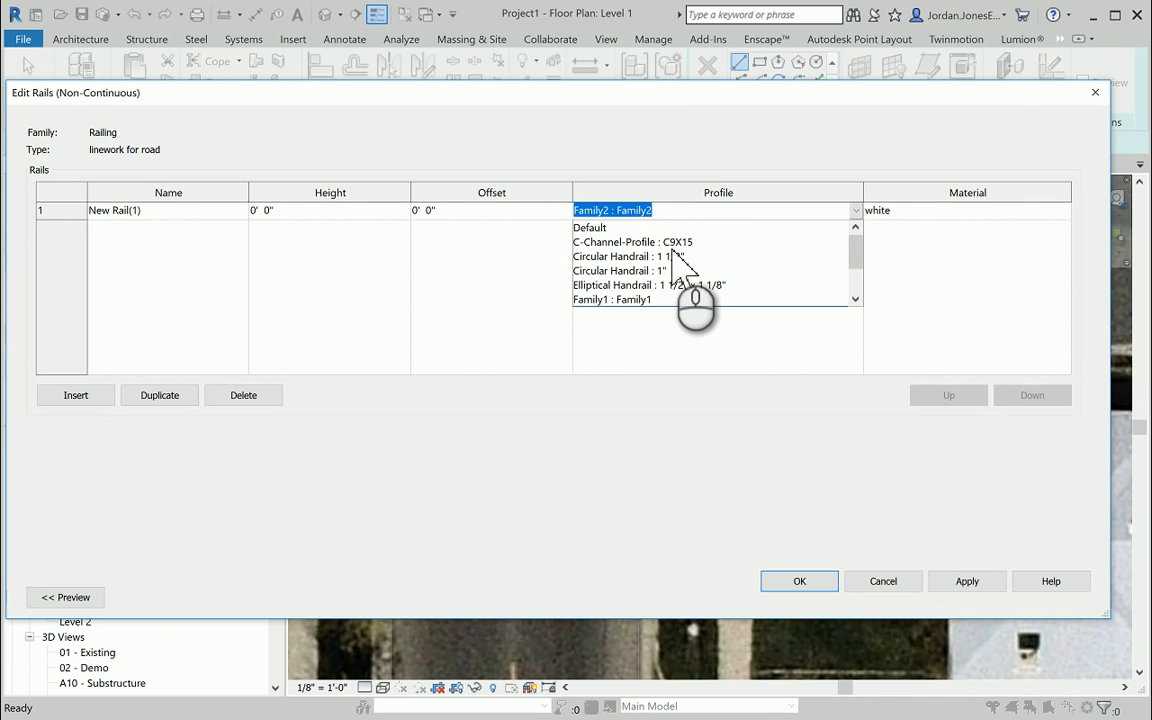
pyautogui.scroll(-1, 620, 284)
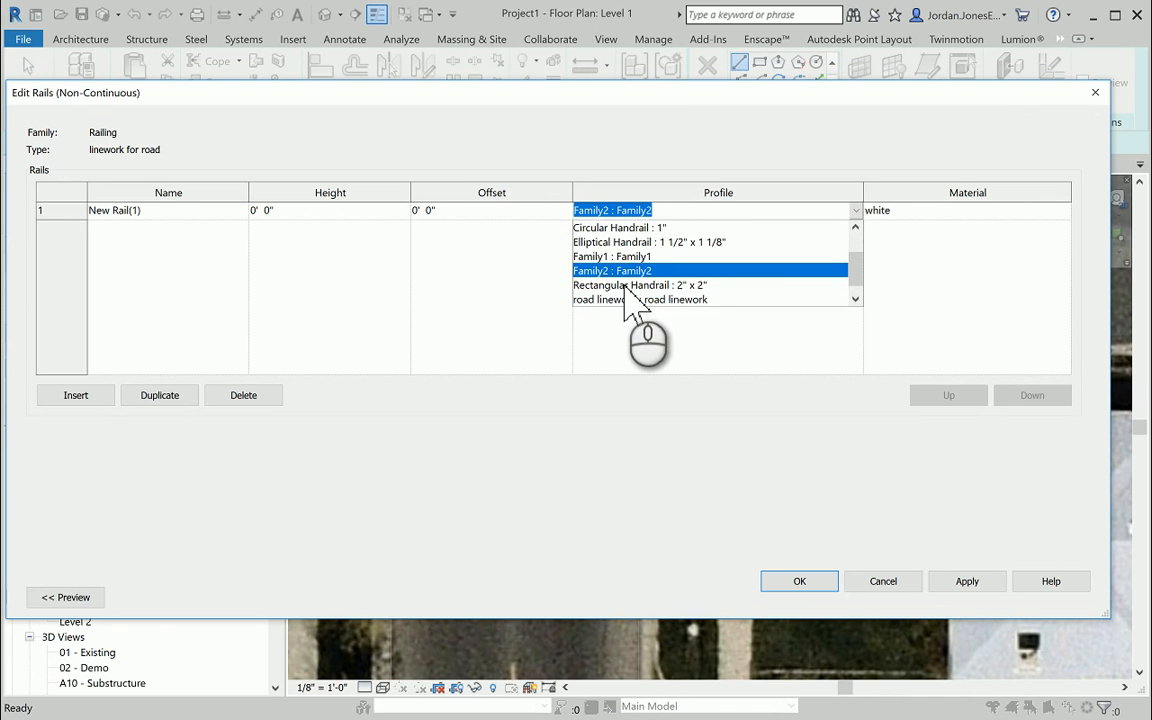
pyautogui.scroll(-1, 627, 298)
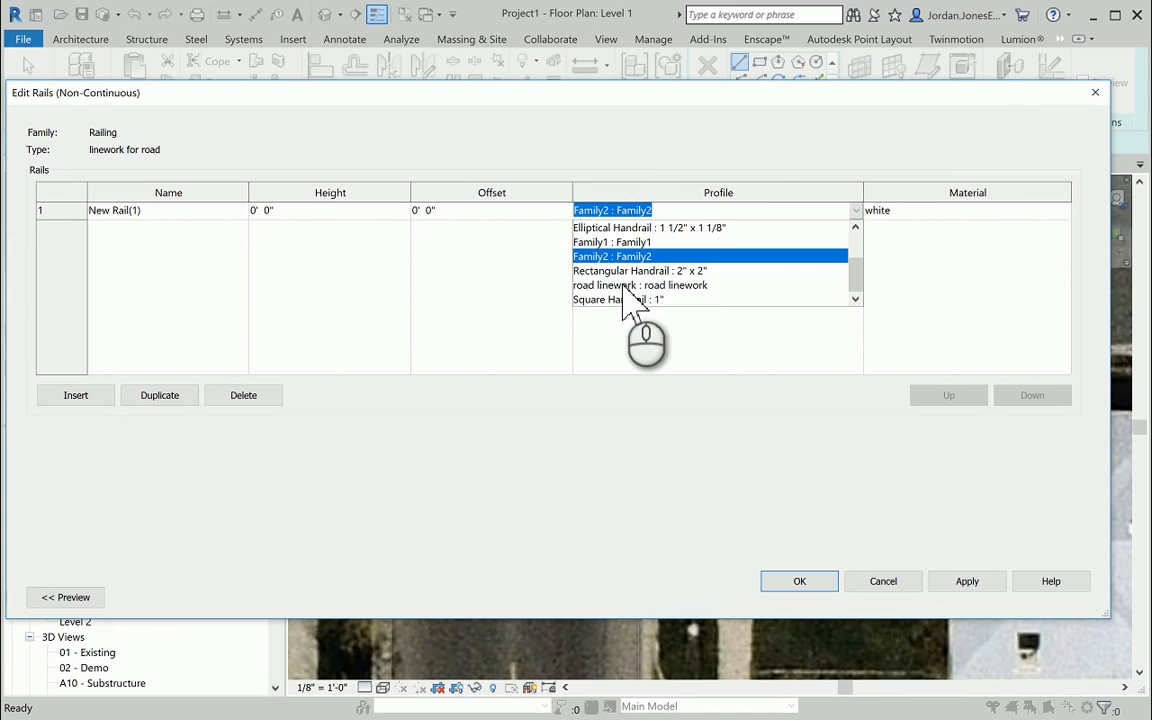
pyautogui.click(621, 285)
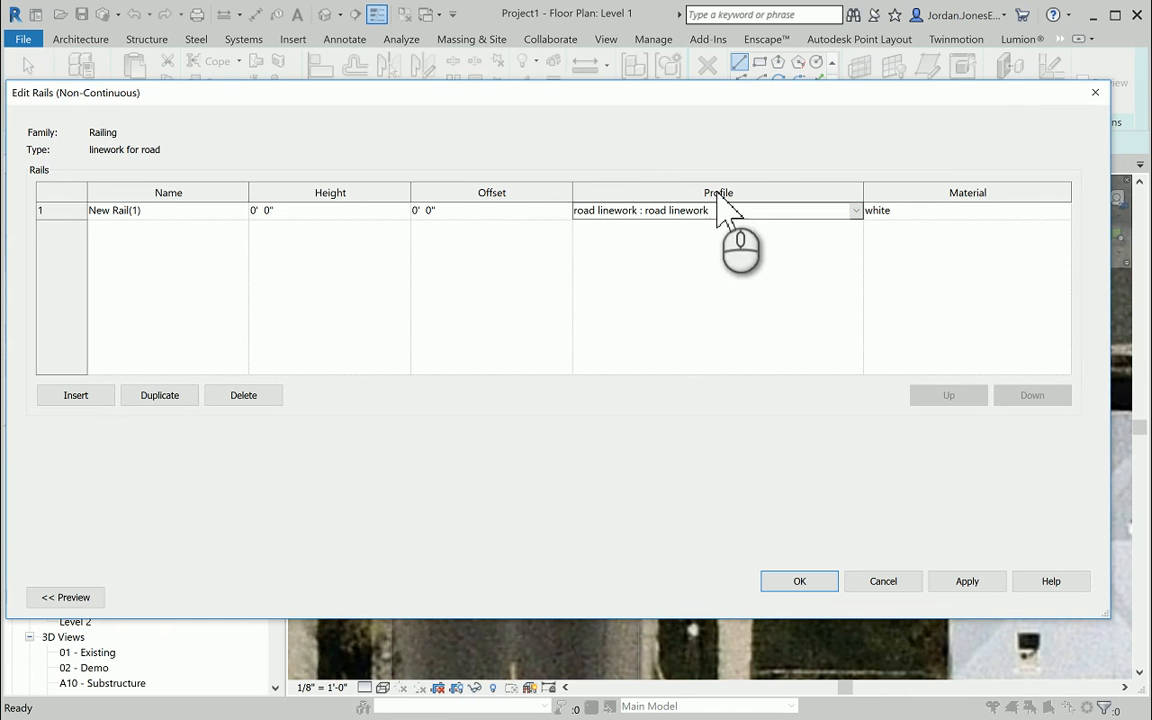
# Step: Create a new material for the rail in the Material Browser and name it "Yellow paint"
pyautogui.click(1065, 211)
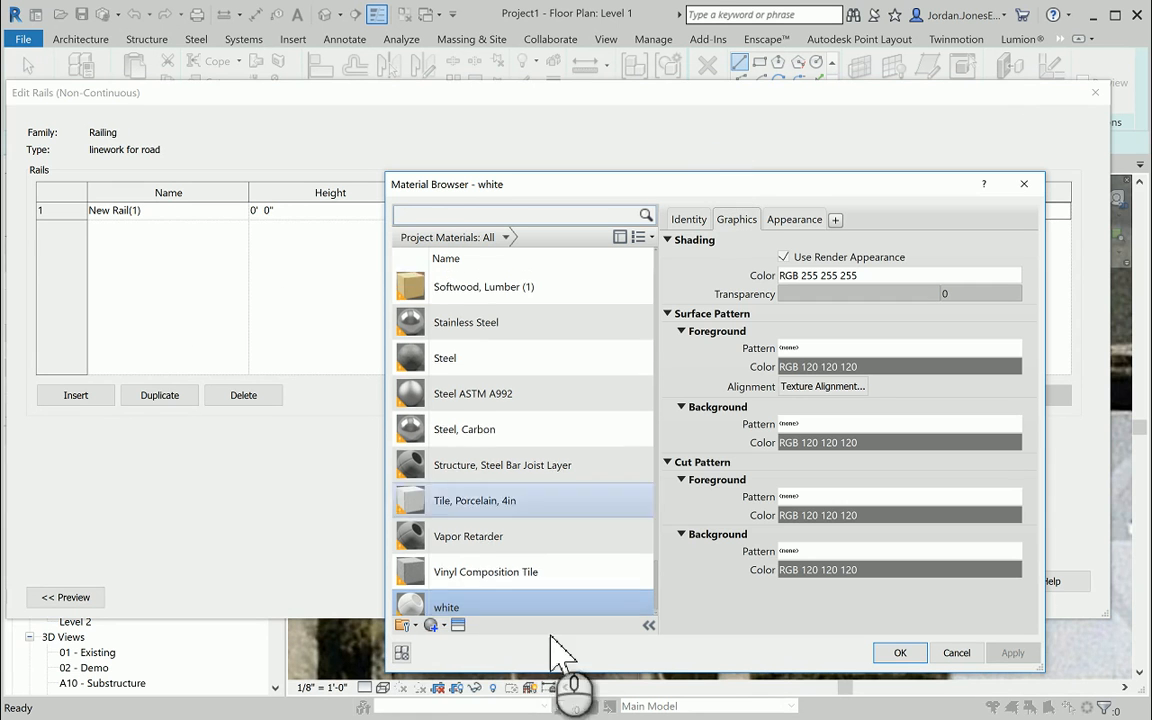
pyautogui.click(444, 626)
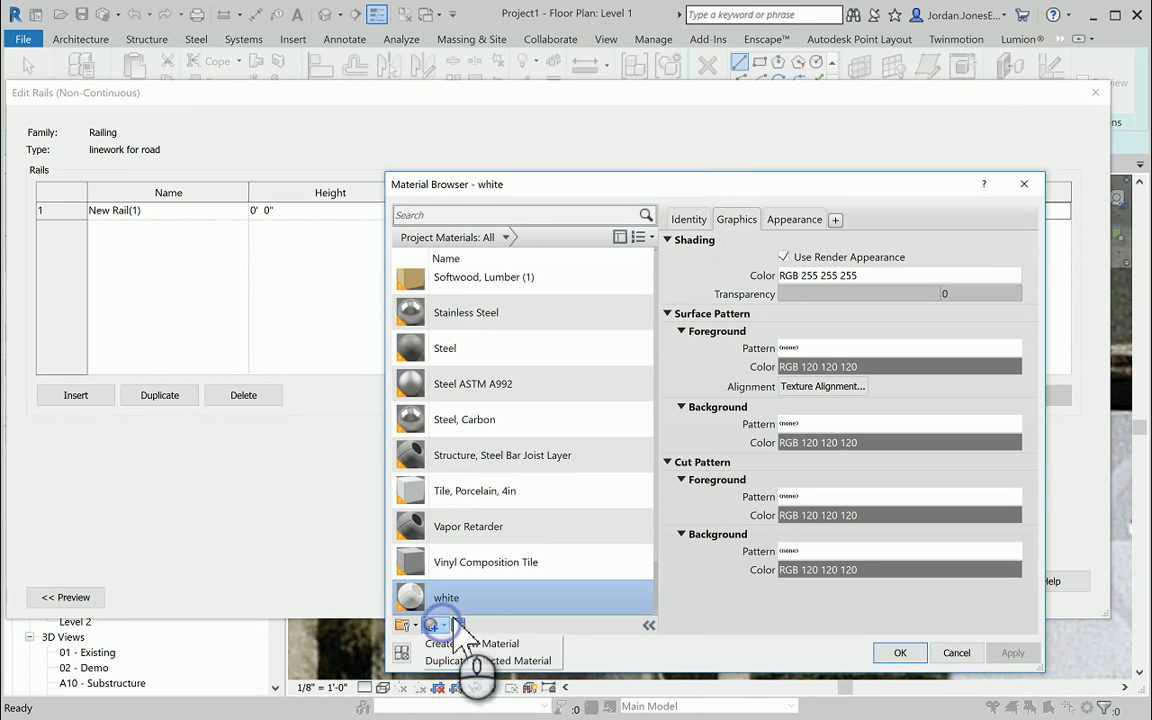
pyautogui.click(470, 644)
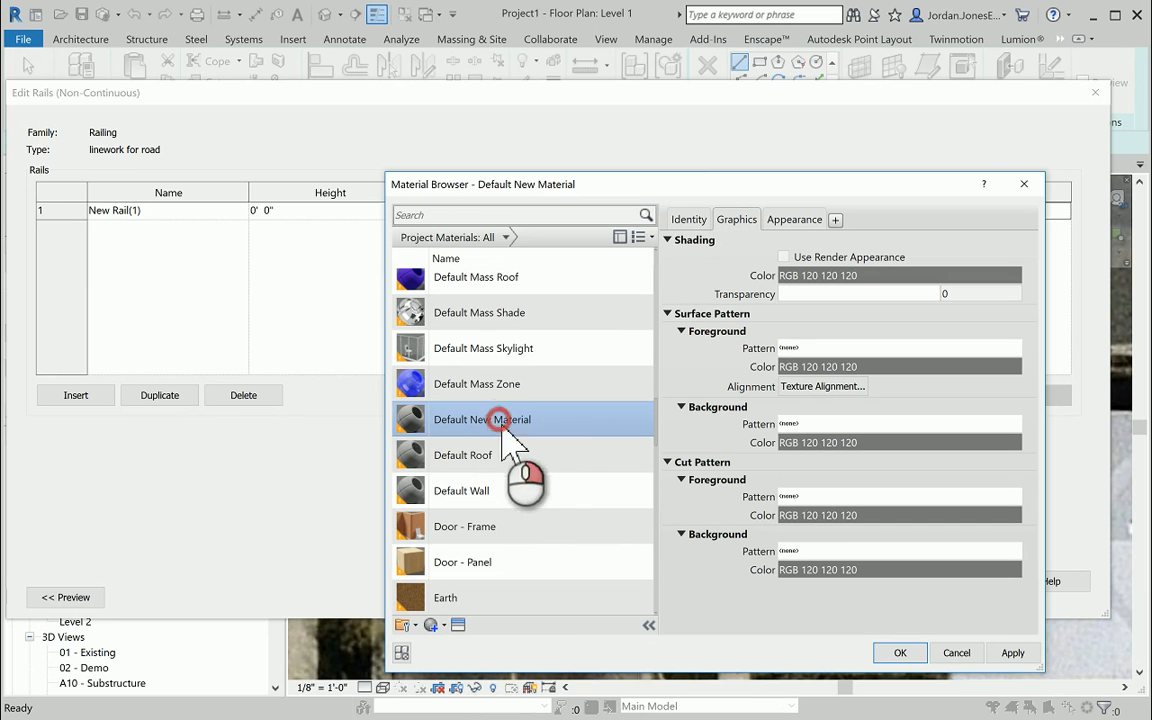
pyautogui.rightClick(500, 420)
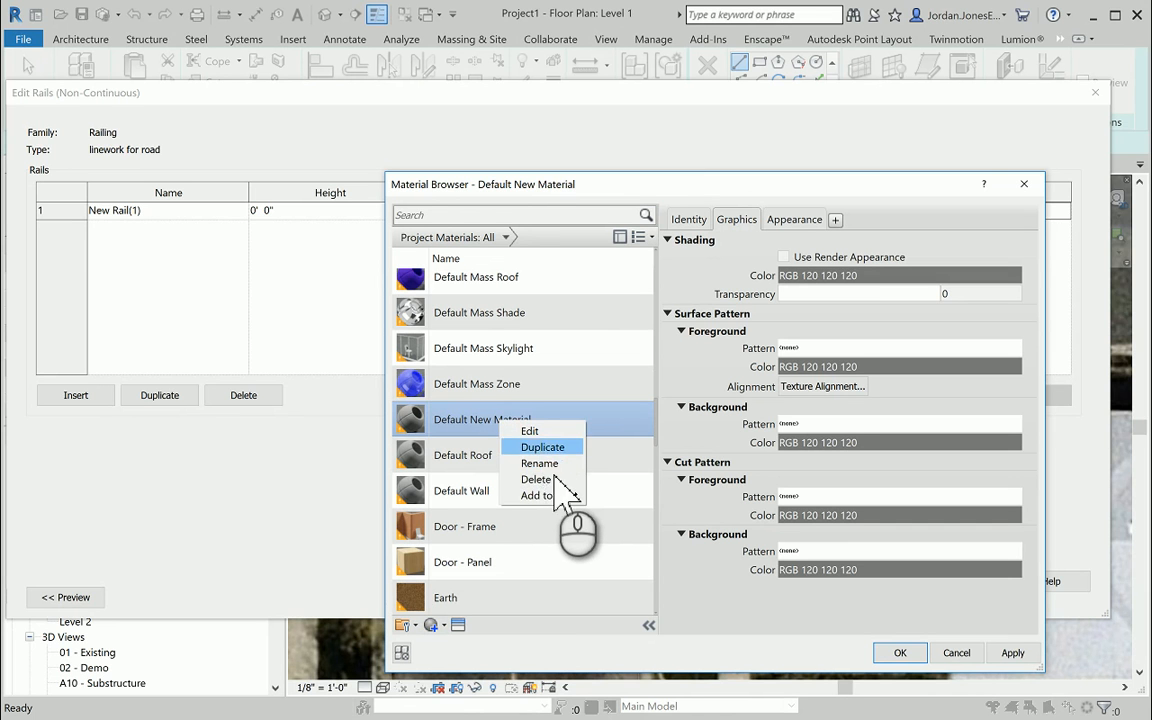
pyautogui.click(540, 463)
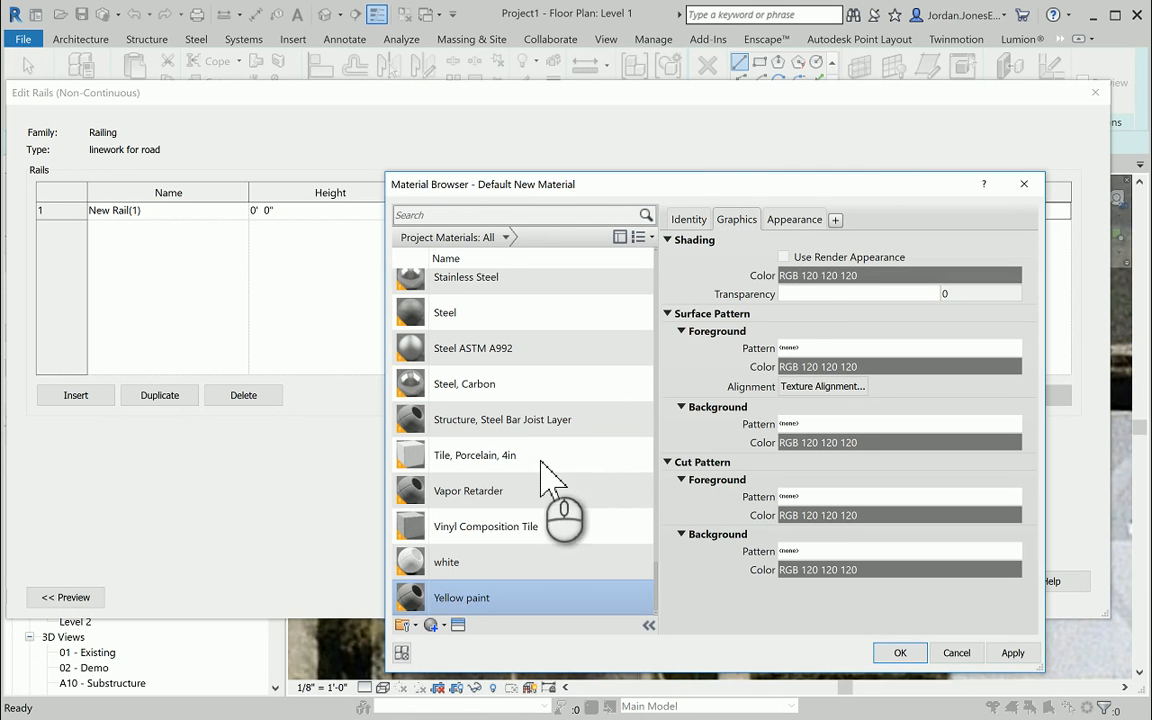
# Step: Enable Use Render Appearance for Yellow paint, set its appearance color to RGB 255 255 0, and assign it to the rail
pyautogui.click(783, 257)
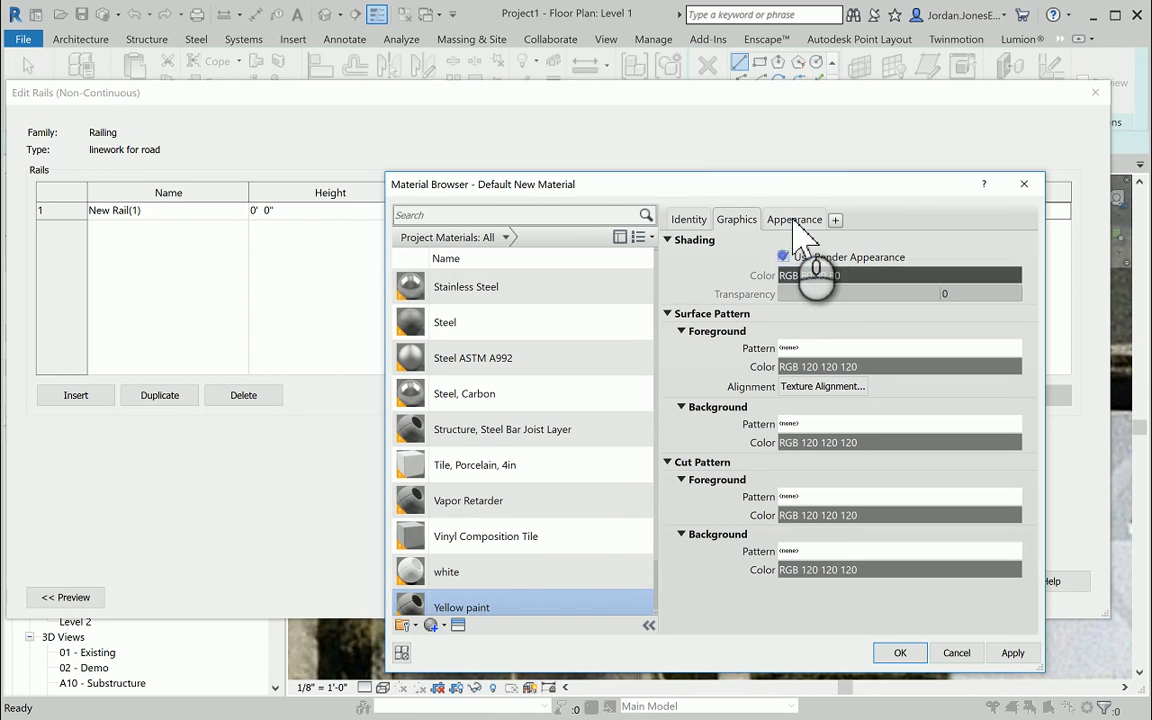
pyautogui.click(795, 220)
pyautogui.click(835, 338)
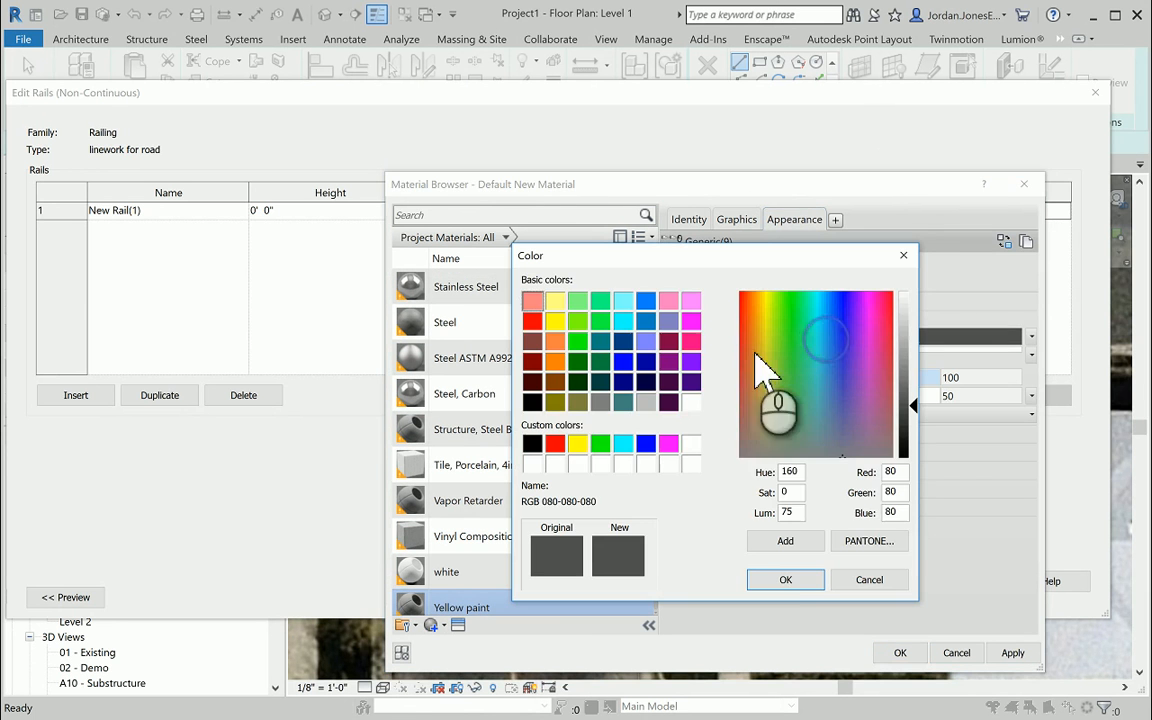
pyautogui.click(577, 443)
pyautogui.click(785, 580)
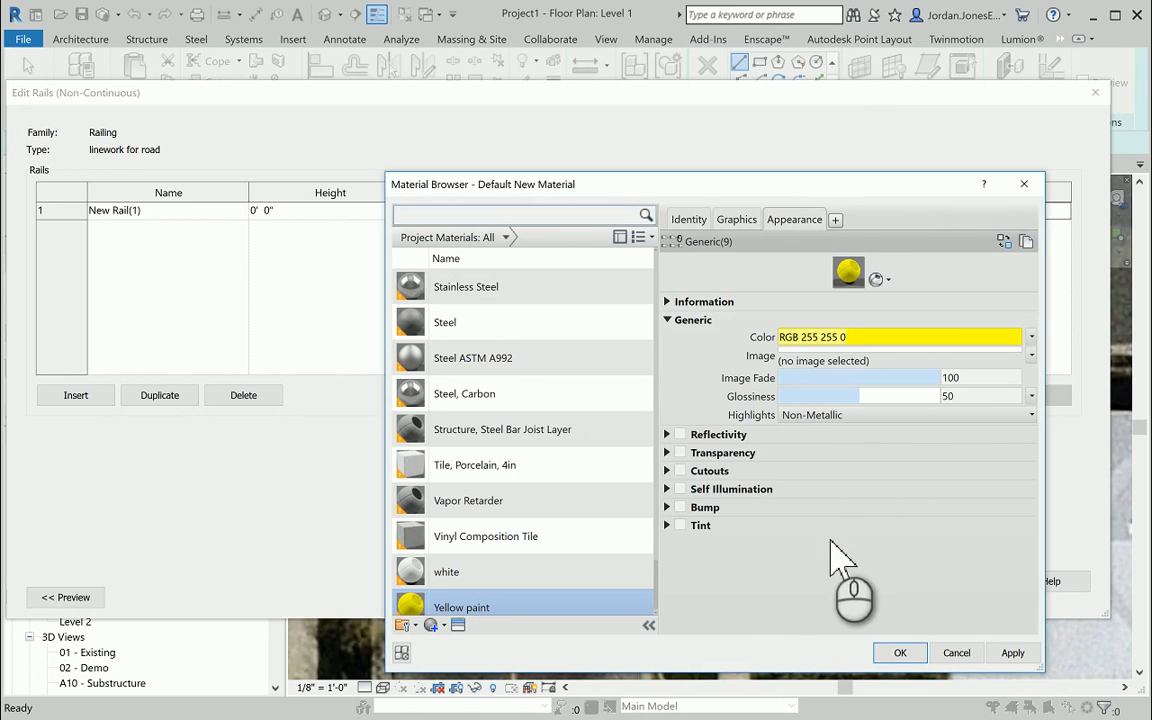
pyautogui.click(900, 653)
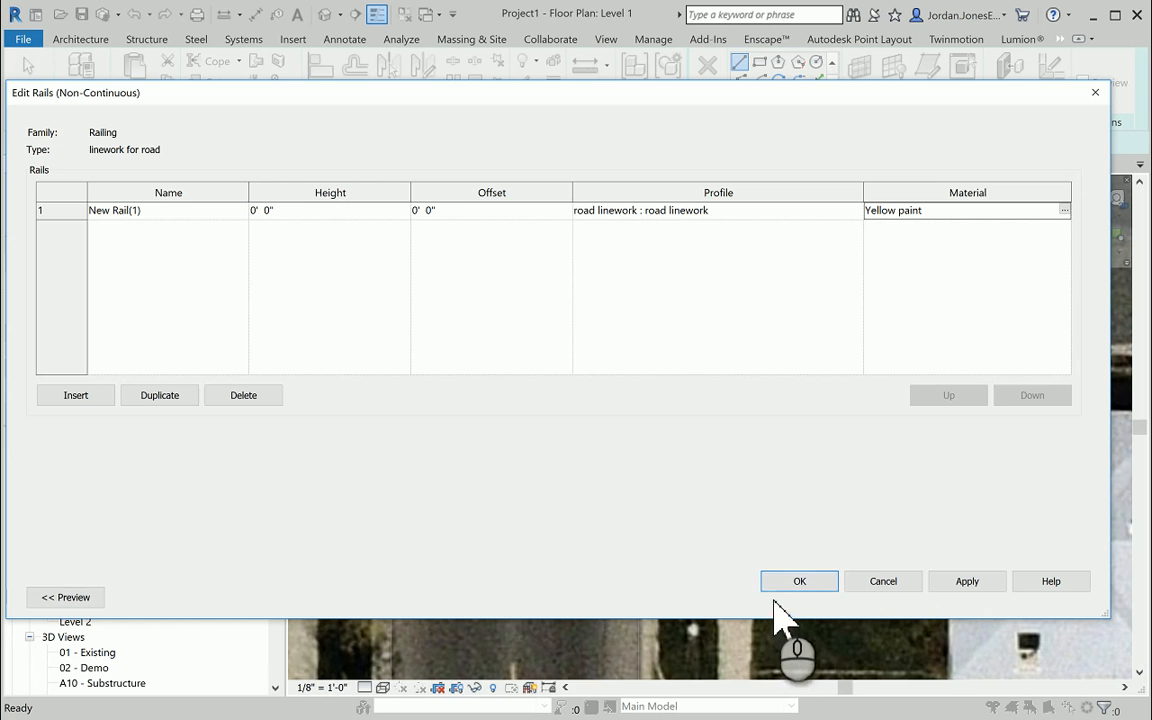
# Step: Accept the rail structure and the "linework for road" type properties with Use Top Rail off
pyautogui.click(800, 580)
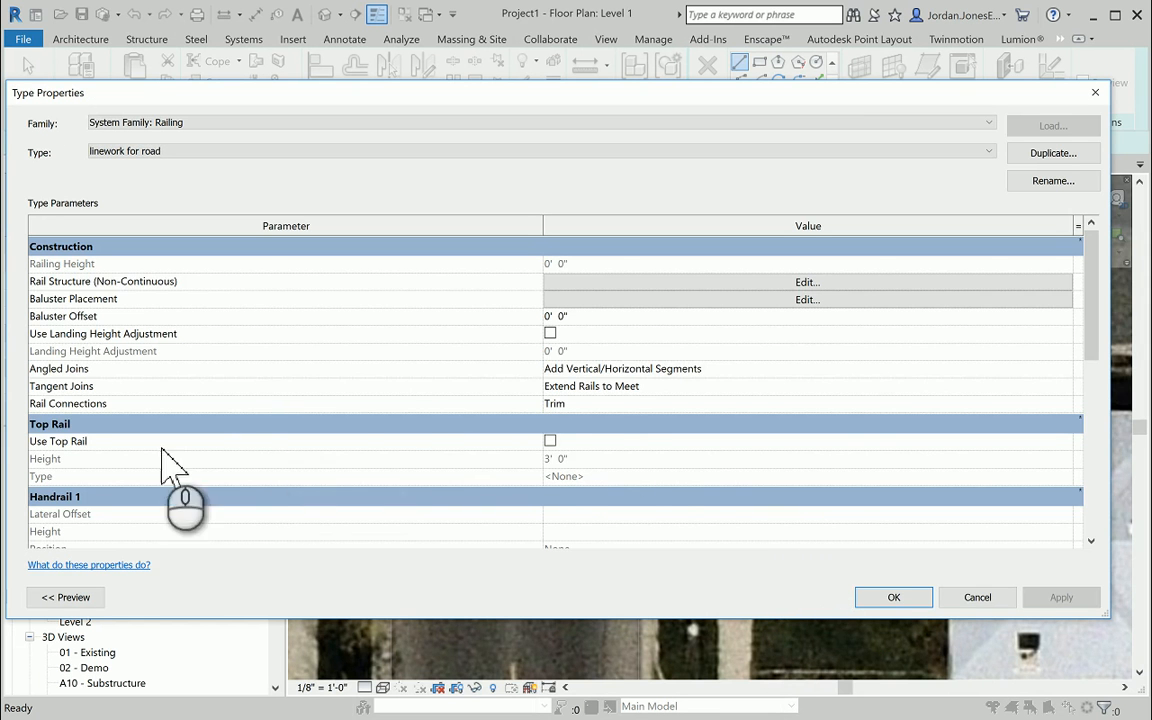
pyautogui.click(550, 441)
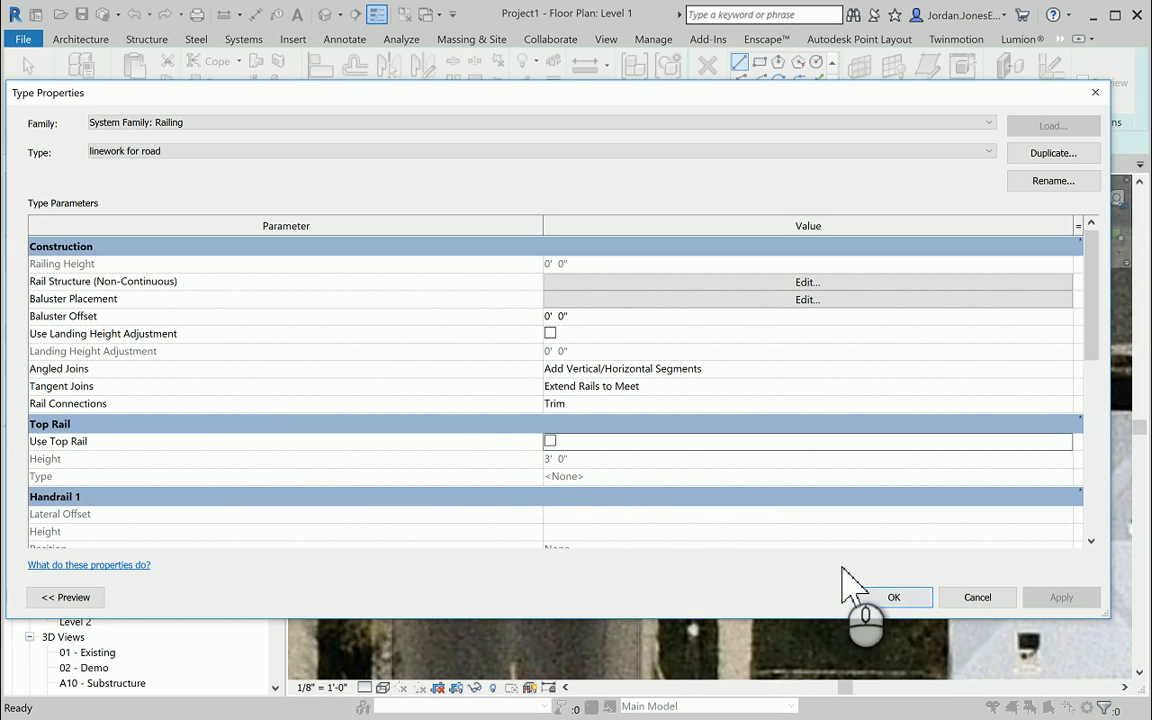
pyautogui.click(893, 597)
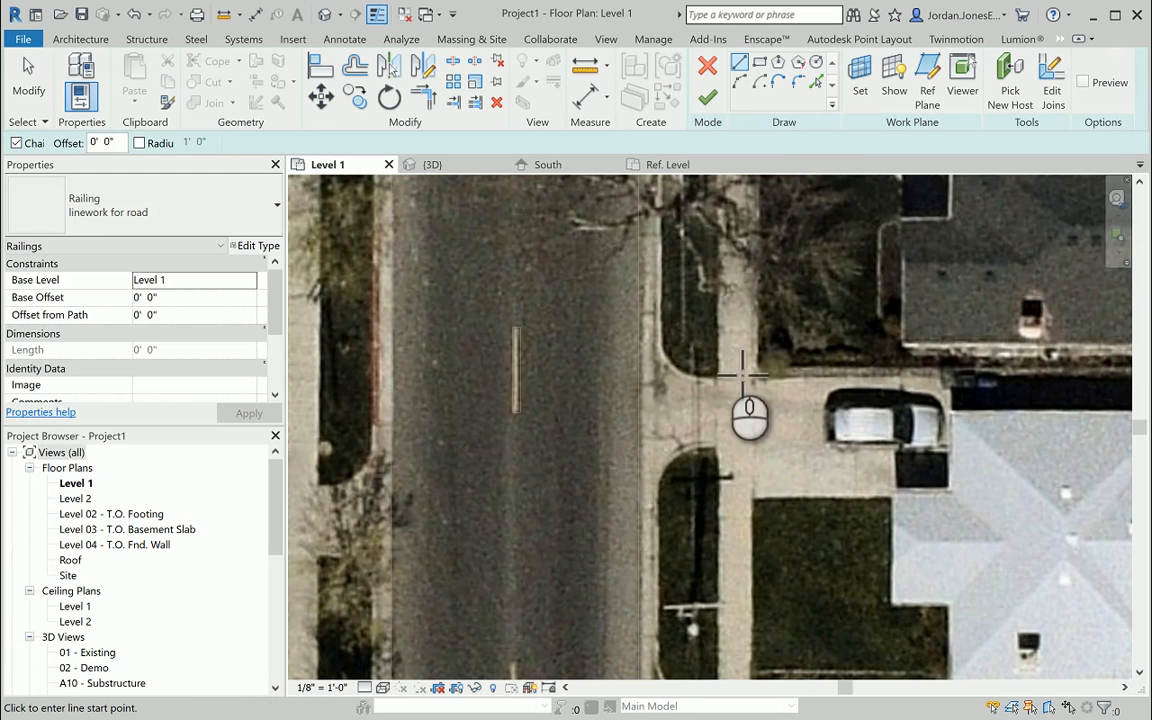
# Step: Sketch a straight railing path about 541' long down the street's center line on Level 1, and finish the railing
pyautogui.moveTo(742, 376); pyautogui.dragTo(761, 381, button='middle')
pyautogui.scroll(-3, 747, 366)
pyautogui.moveTo(682, 297); pyautogui.dragTo(691, 458, button='middle')
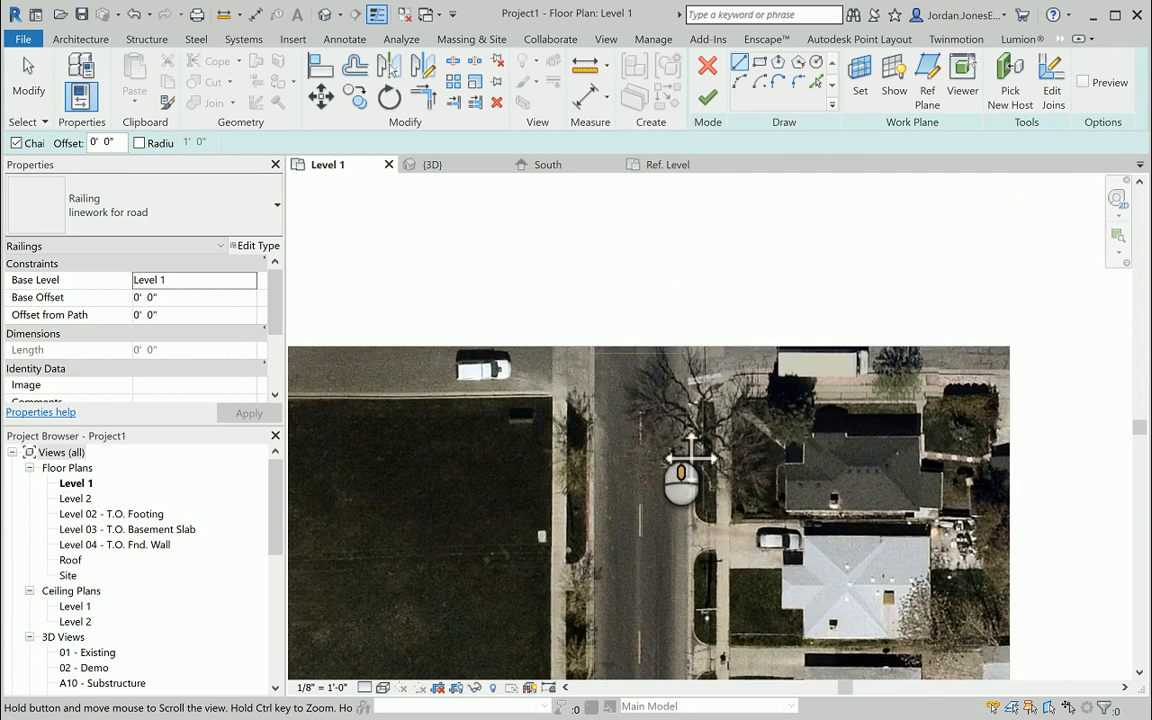
pyautogui.scroll(4, 650, 360)
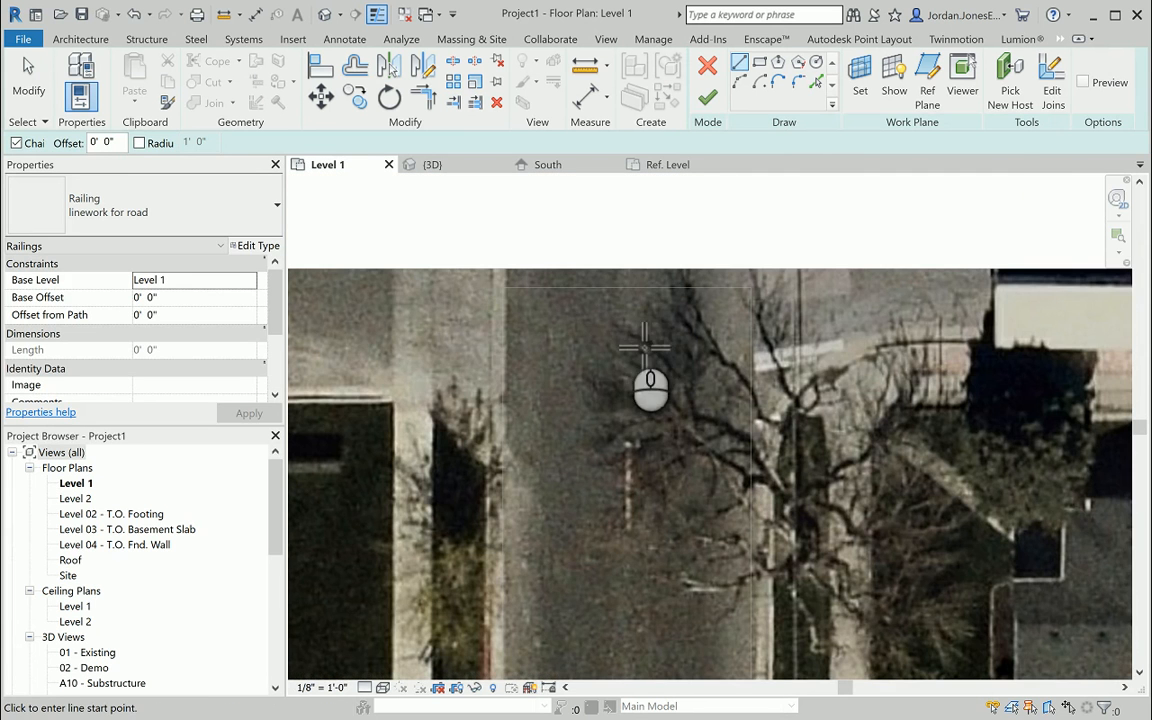
pyautogui.click(633, 296)
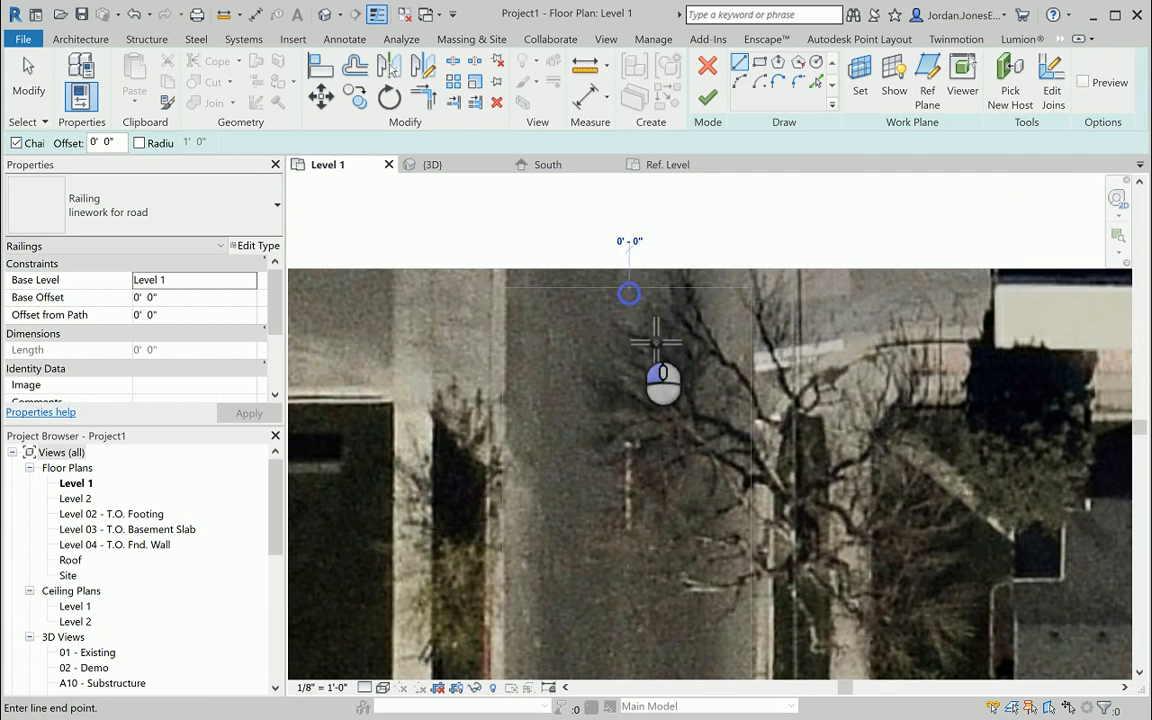
pyautogui.click(631, 571)
pyautogui.moveTo(631, 571)
pyautogui.mouseDown(button='middle')
pyautogui.moveTo(655, 410)
pyautogui.moveTo(733, 226)
pyautogui.moveTo(732, 180)
pyautogui.mouseUp(button='middle')
pyautogui.scroll(-5, 655, 410)
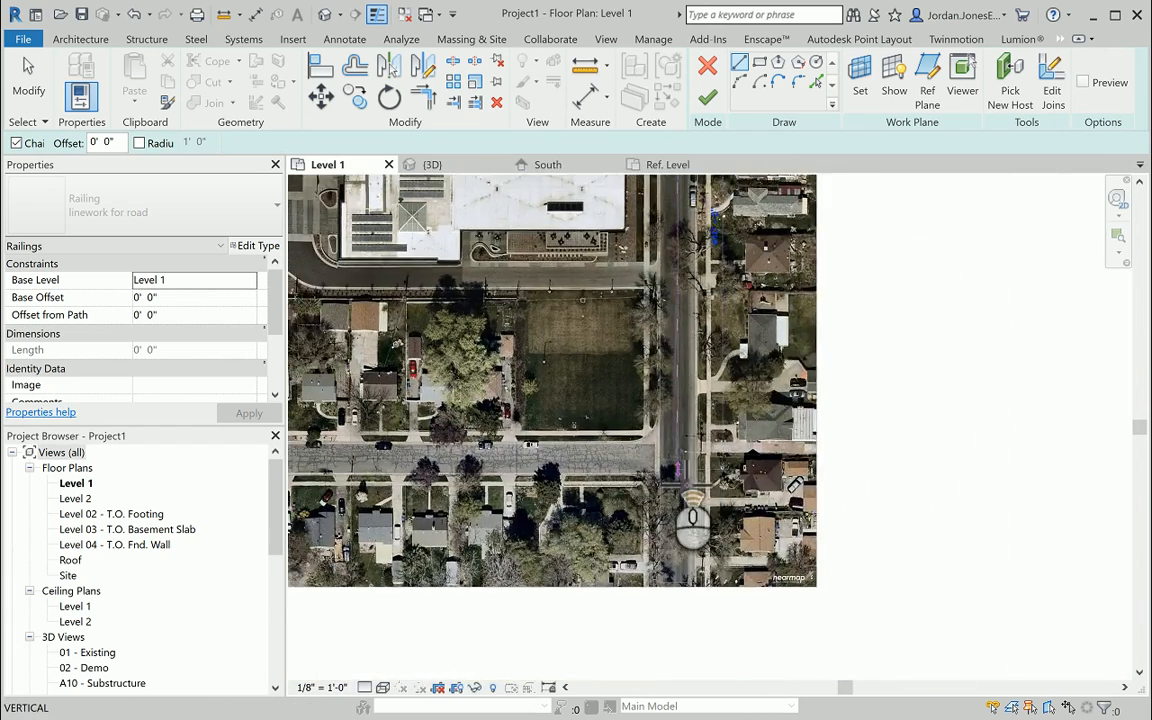
pyautogui.scroll(4, 687, 490)
pyautogui.moveTo(693, 530); pyautogui.dragTo(681, 362, button='middle')
pyautogui.scroll(-3, 700, 380)
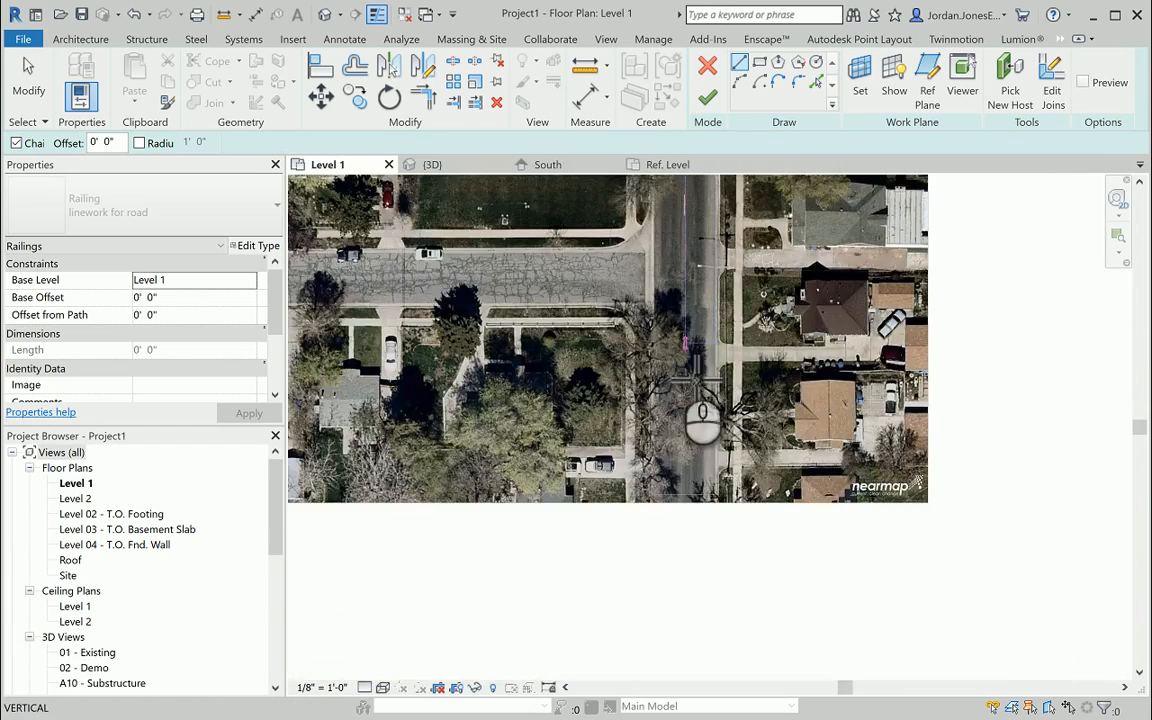
pyautogui.scroll(3, 705, 500)
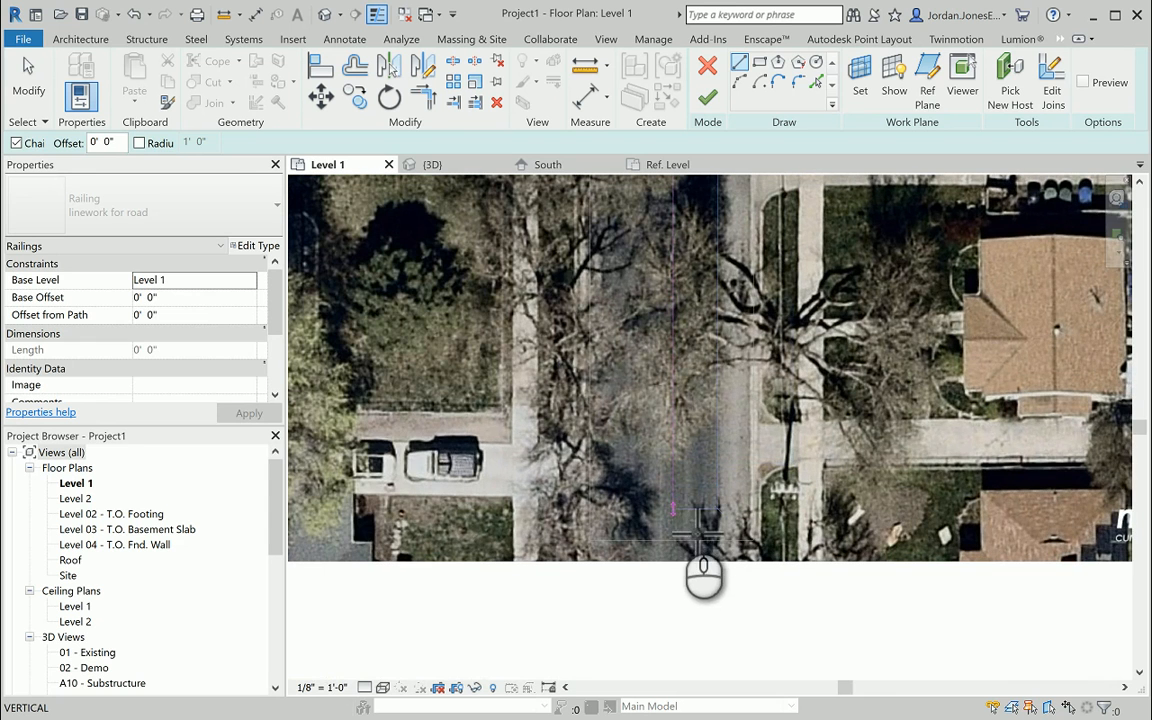
pyautogui.moveTo(739, 384); pyautogui.dragTo(701, 481, button='middle')
pyautogui.press('Escape')
pyautogui.press('Escape')
pyautogui.click(706, 99)
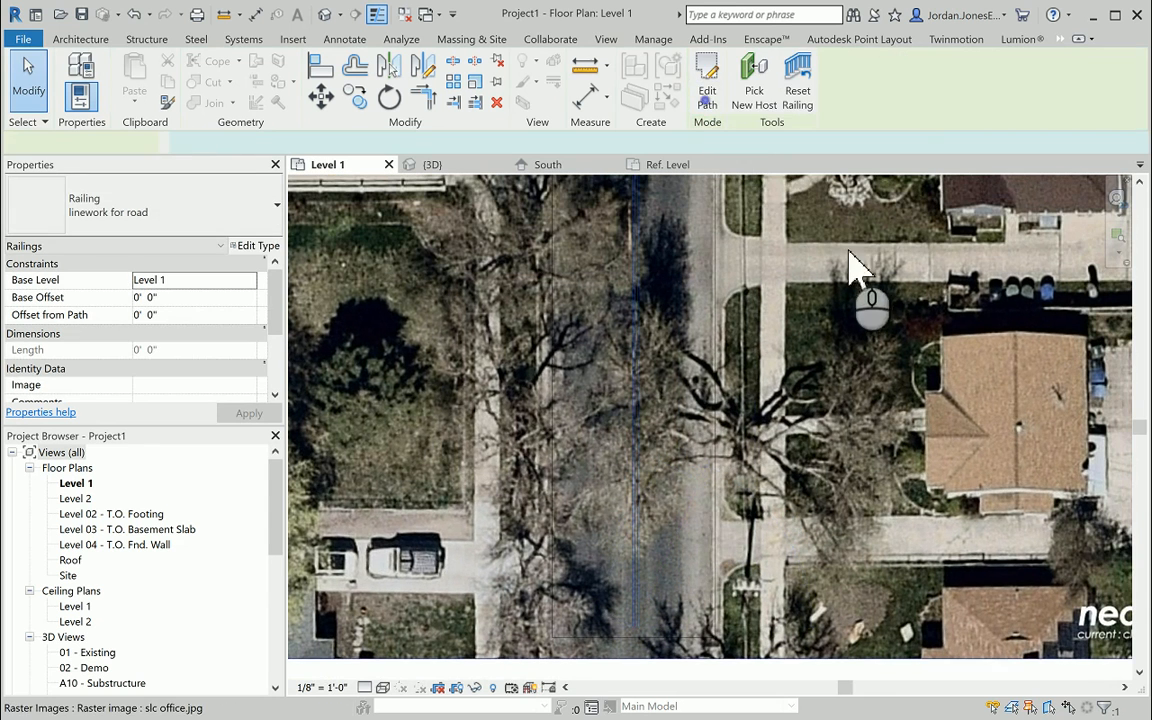
# Step: Select the lane-line railing in the default 3D view and pick the street subregion as its new host
pyautogui.moveTo(861, 257); pyautogui.dragTo(589, 507, button='middle')
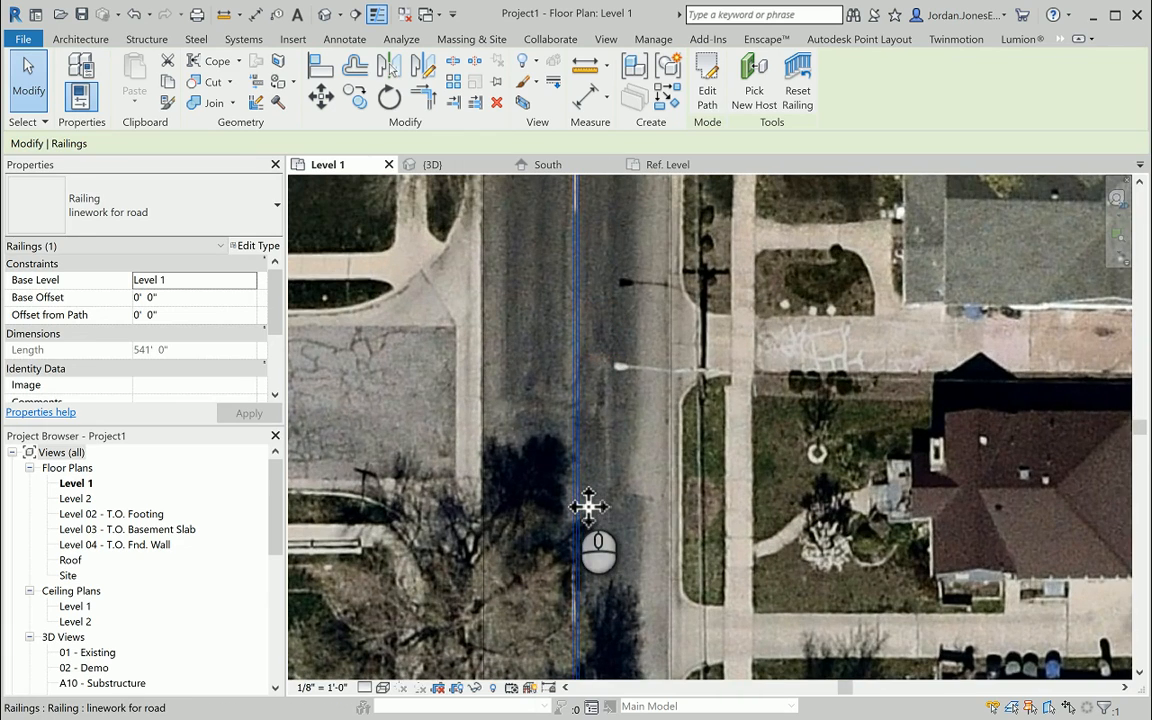
pyautogui.press('Escape')
pyautogui.scroll(-3, 673, 329)
pyautogui.moveTo(673, 329); pyautogui.dragTo(653, 670, button='middle')
pyautogui.scroll(-1, 645, 645)
pyautogui.moveTo(604, 321); pyautogui.dragTo(596, 541, button='middle')
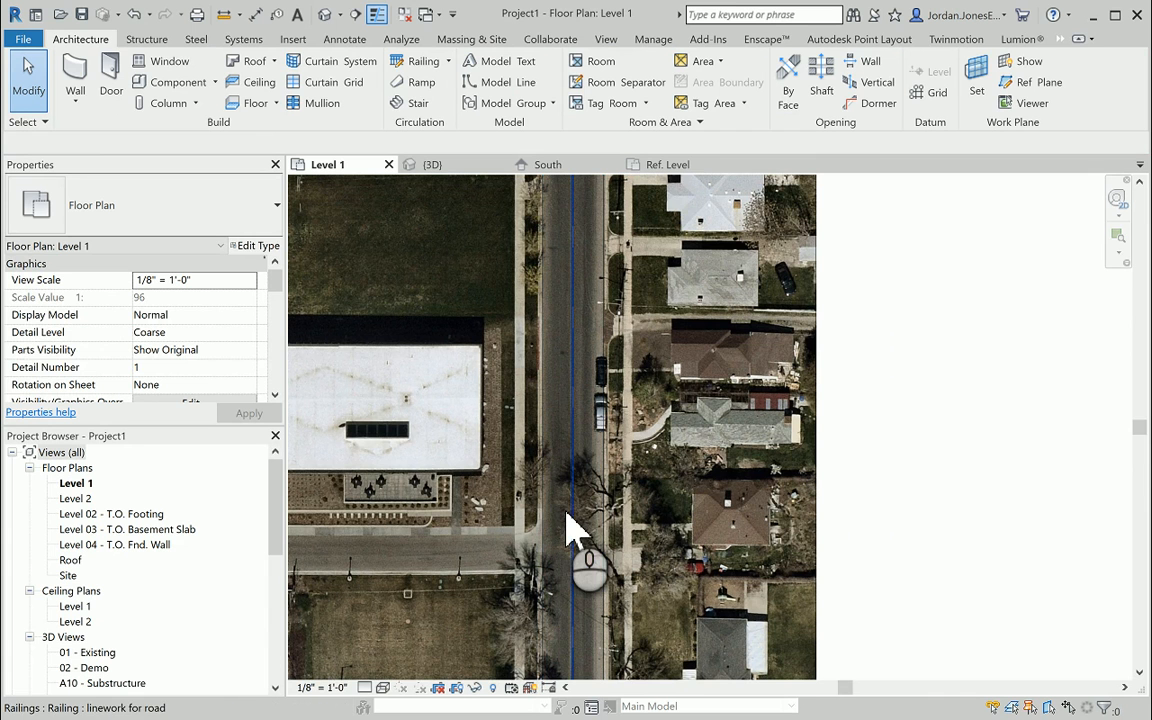
pyautogui.click(568, 495)
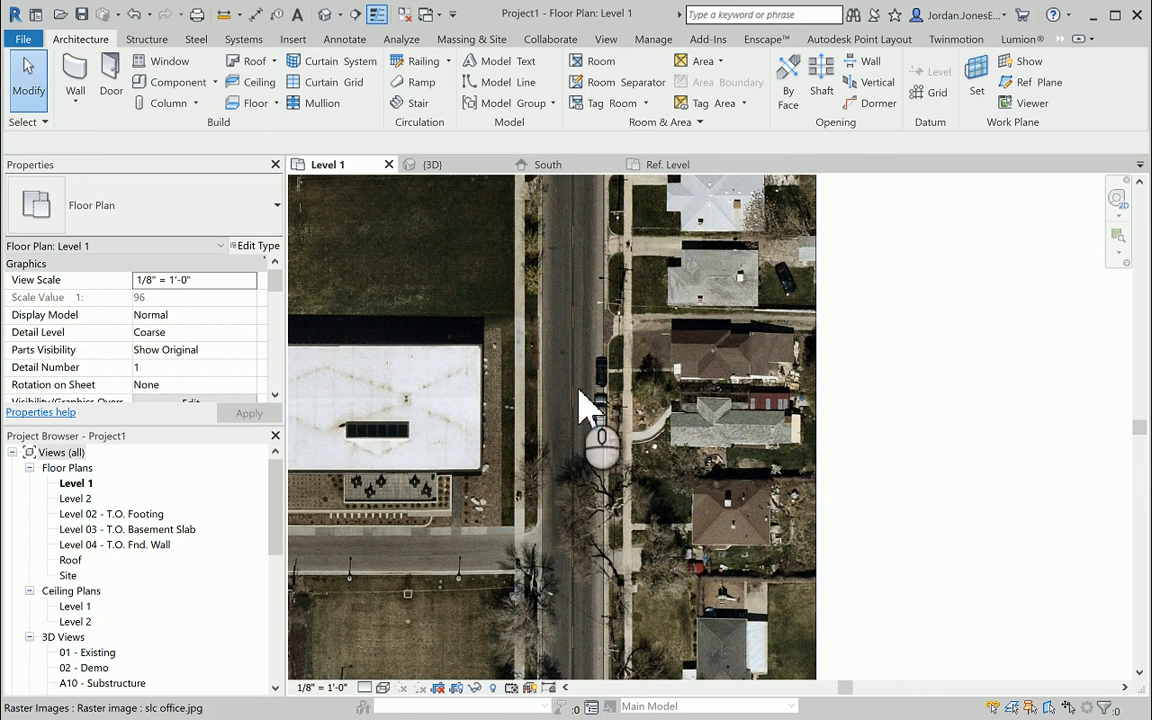
pyautogui.click(324, 14)
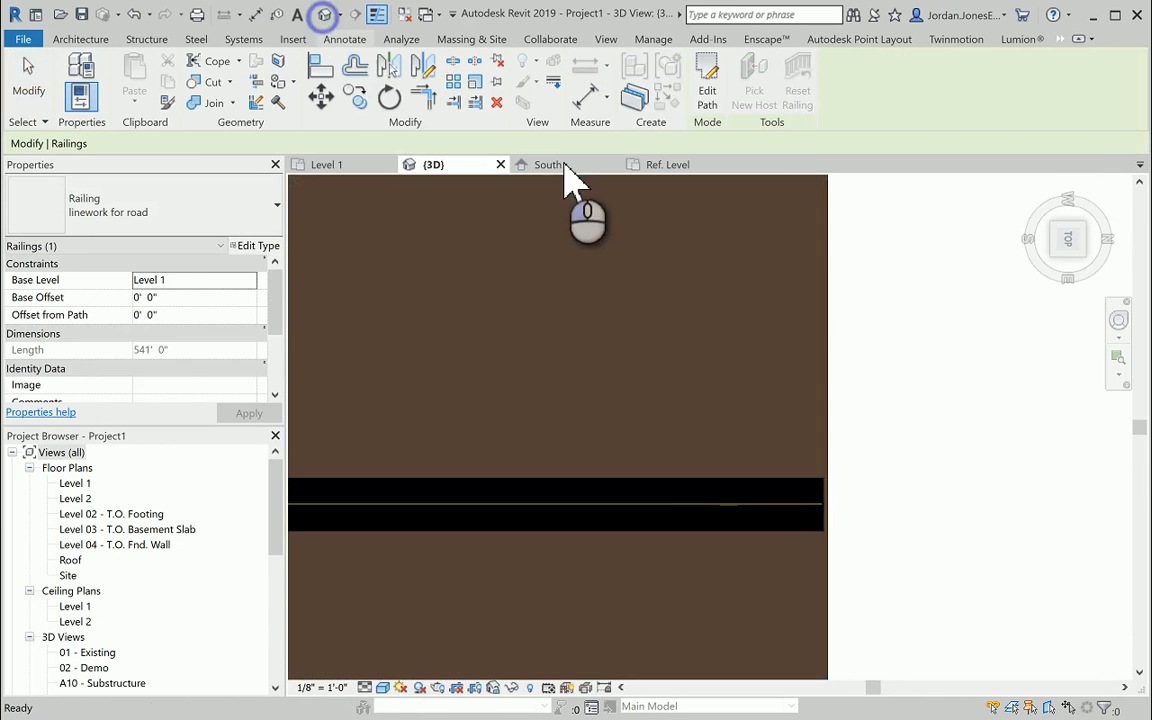
pyautogui.click(684, 516)
pyautogui.keyDown('shift'); pyautogui.moveTo(686, 518); pyautogui.dragTo(784, 404, button='middle'); pyautogui.keyUp('shift')
pyautogui.scroll(5, 501, 540)
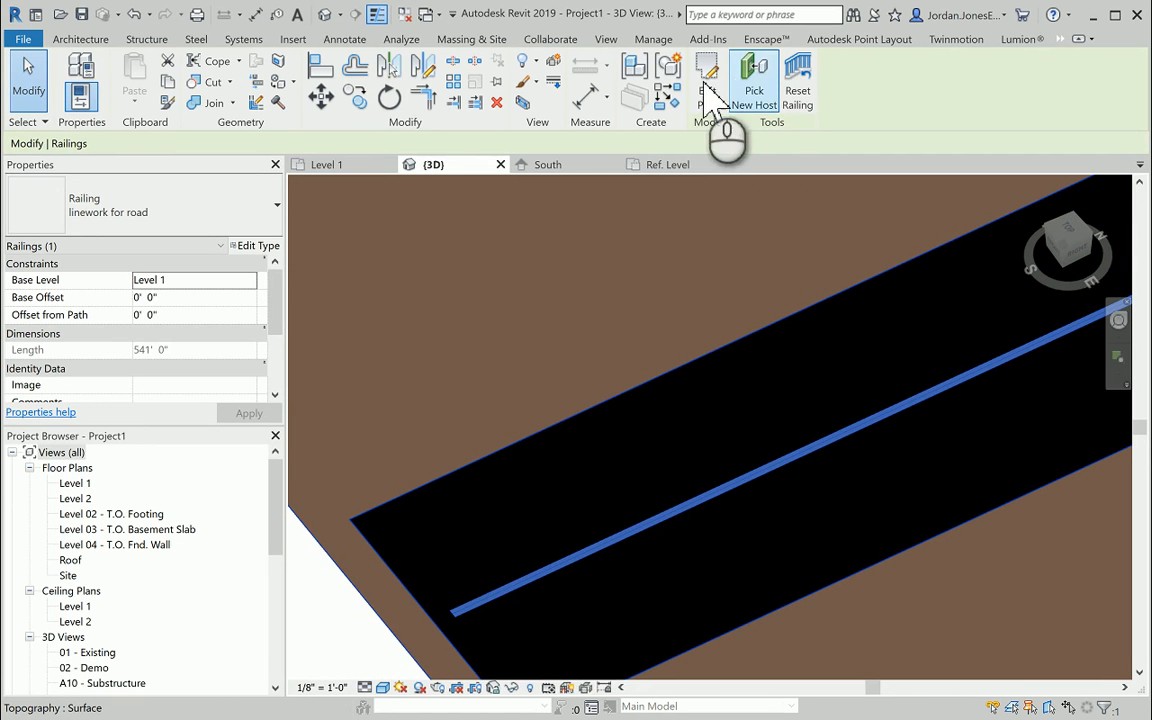
pyautogui.click(754, 95)
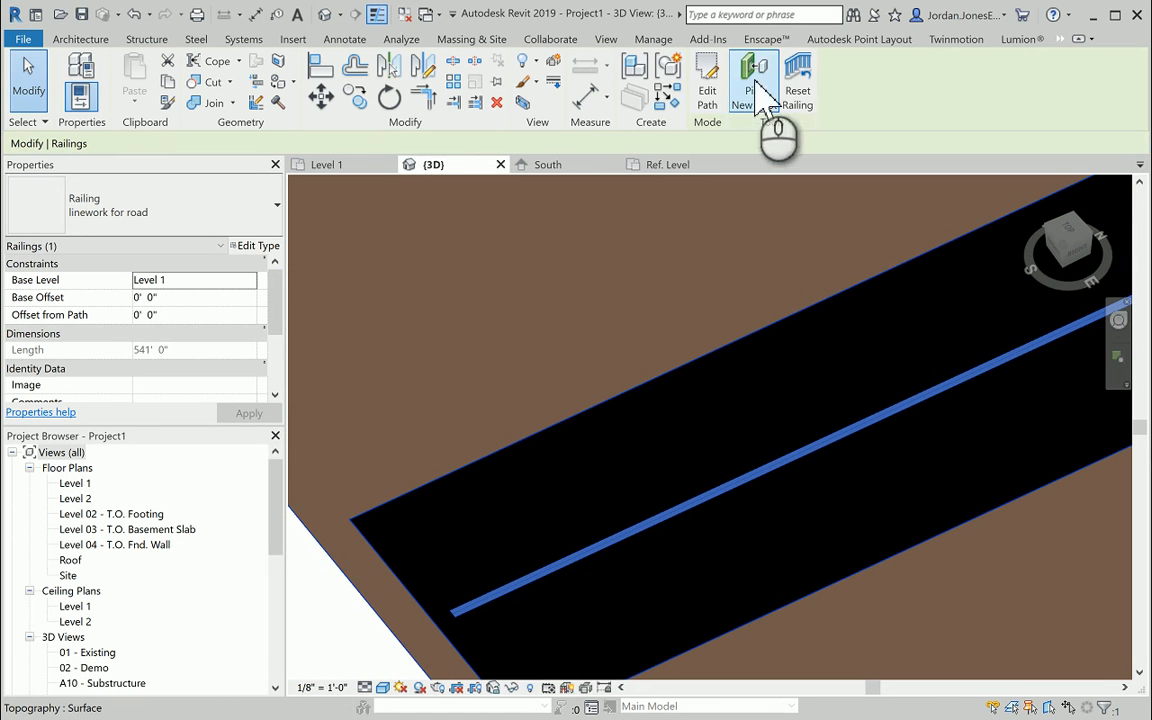
pyautogui.click(675, 585)
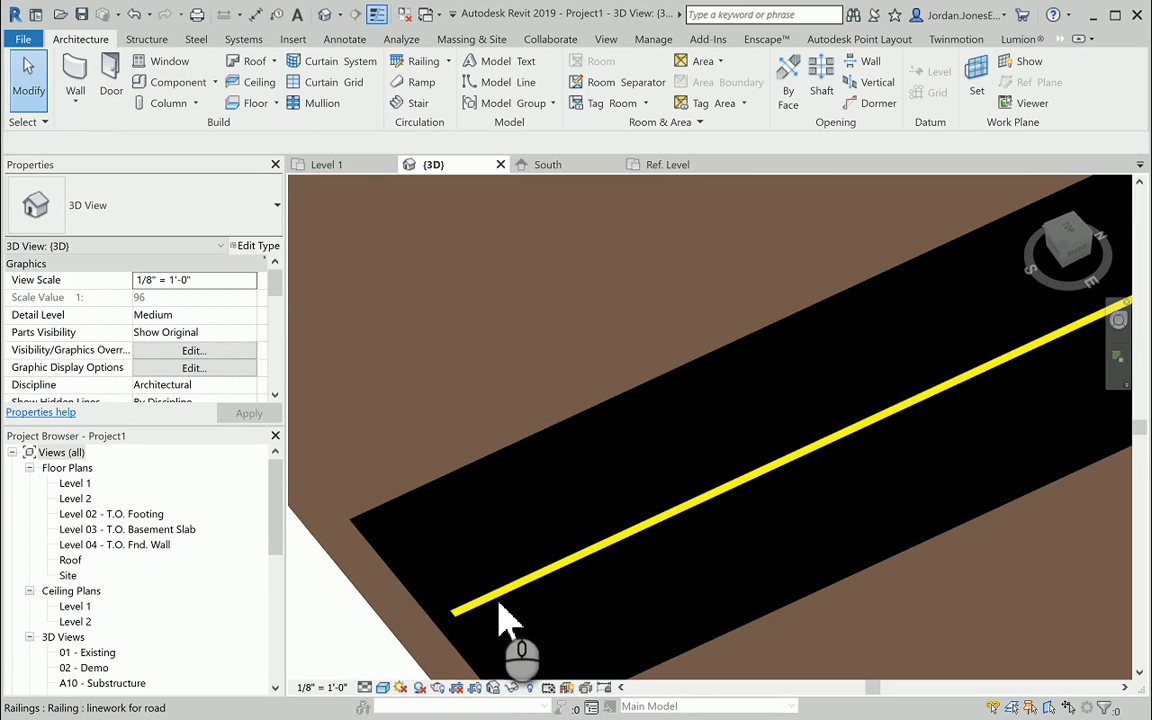
# Step: Split the lane-line railing on the Level 1 plan at the upper end of the first painted stripe
pyautogui.doubleClick(84, 484)
pyautogui.moveTo(662, 283); pyautogui.dragTo(638, 576, button='middle')
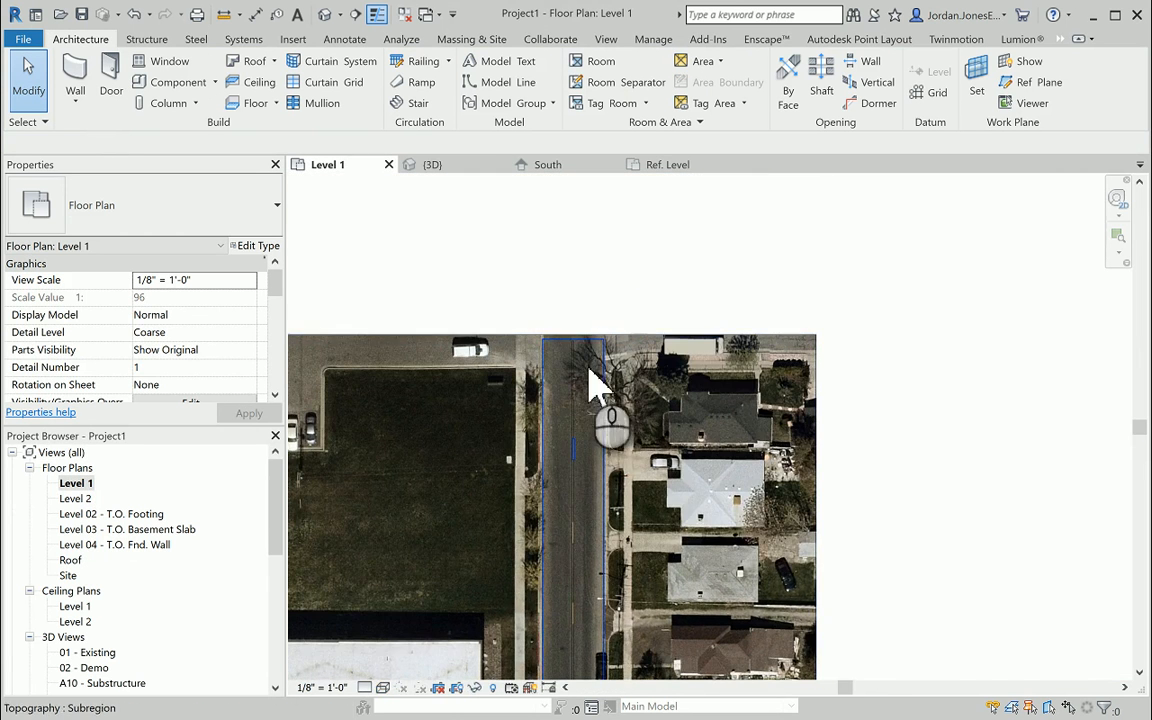
pyautogui.moveTo(590, 383); pyautogui.dragTo(580, 447, button='middle')
pyautogui.press('s')
pyautogui.press('l')
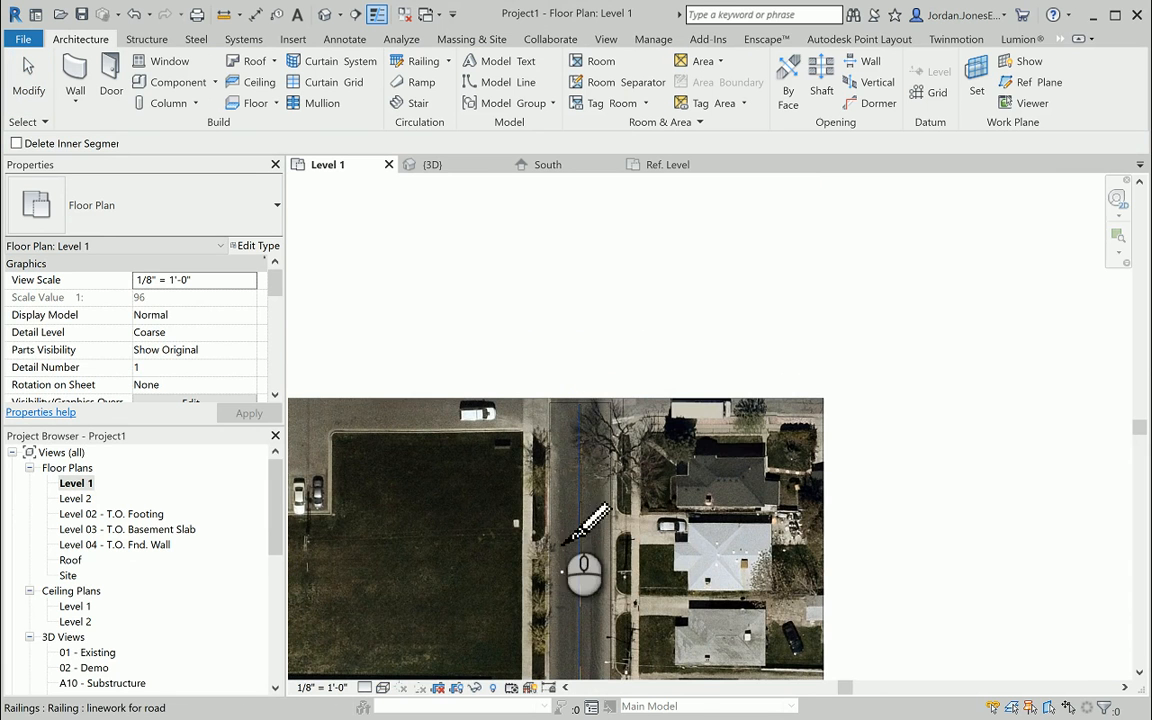
pyautogui.scroll(3, 605, 462)
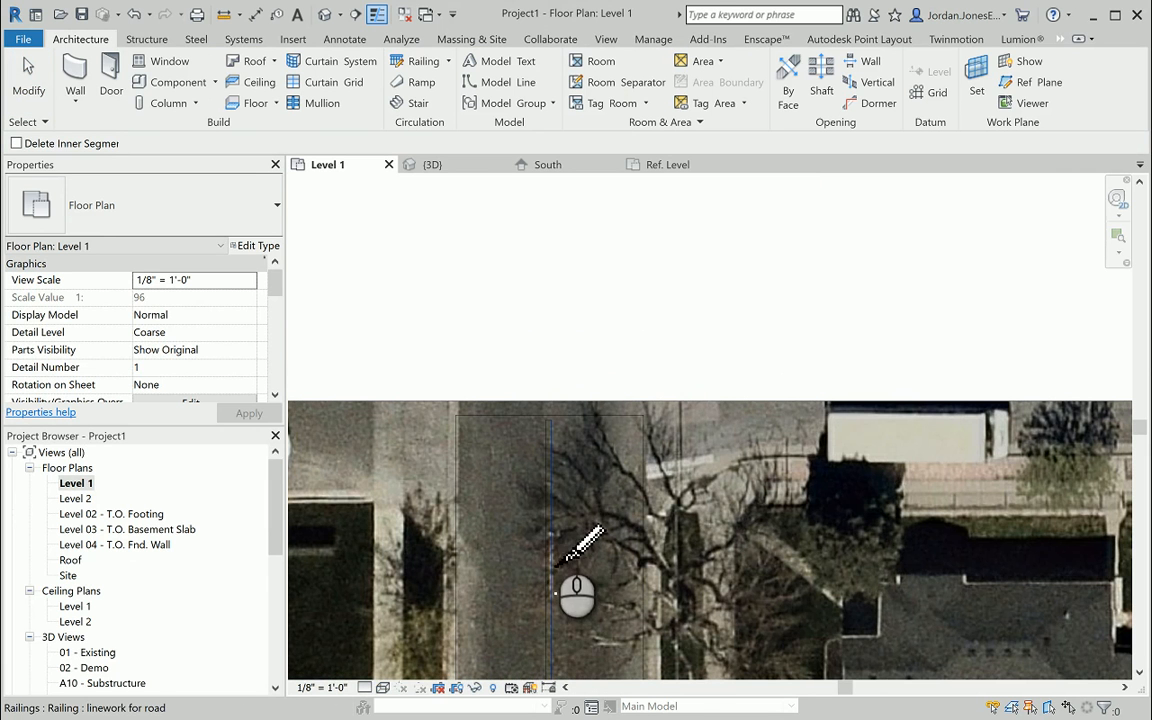
pyautogui.click(551, 533)
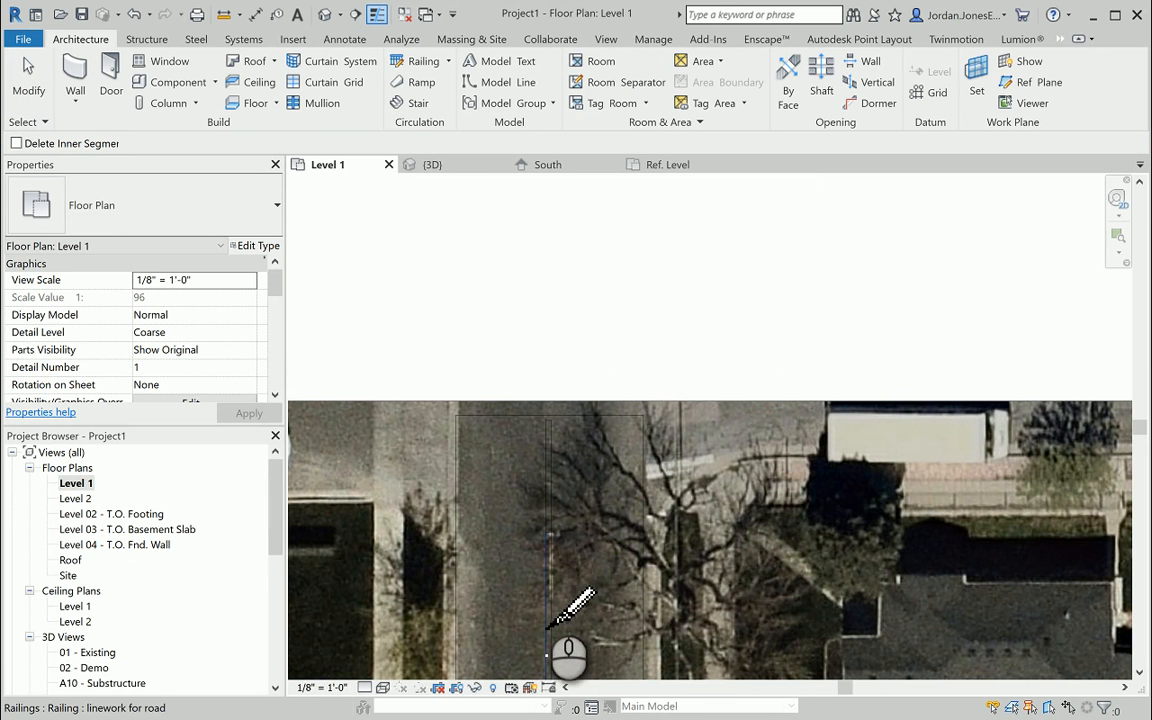
# Step: Split the lane-line railing at the painted stripe ends down the street's northern stretch, following the aerial image
pyautogui.moveTo(581, 620); pyautogui.dragTo(605, 458, button='middle')
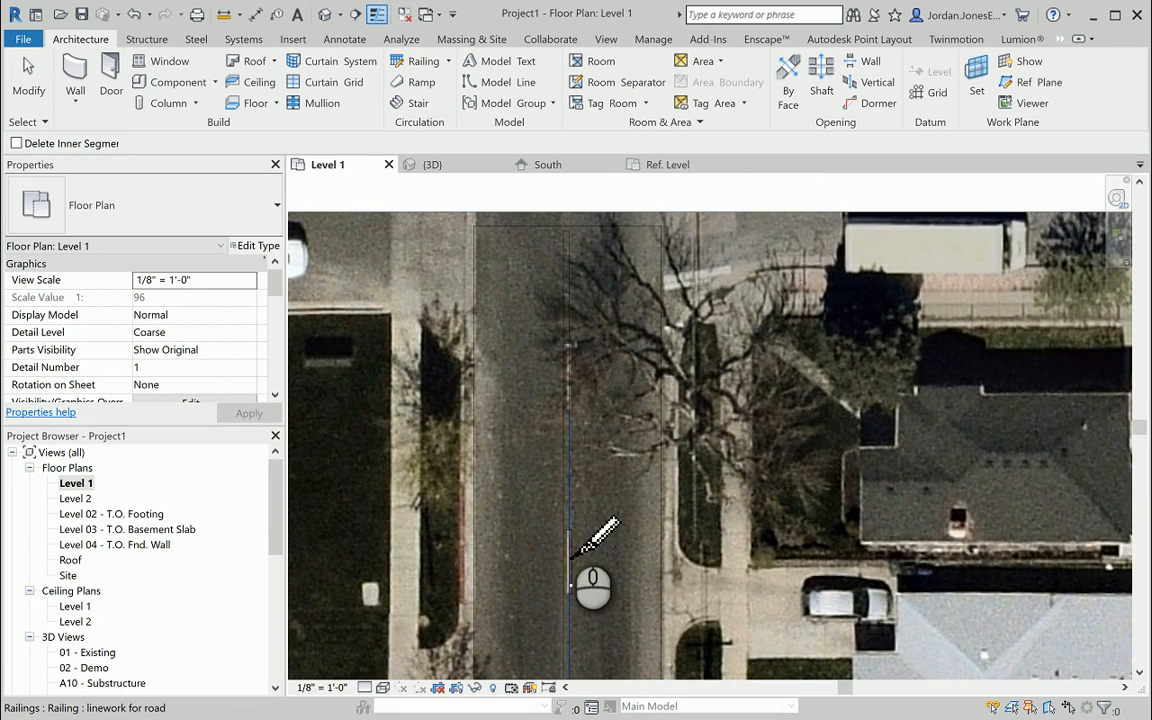
pyautogui.click(563, 524)
pyautogui.moveTo(622, 520); pyautogui.dragTo(607, 490, button='middle')
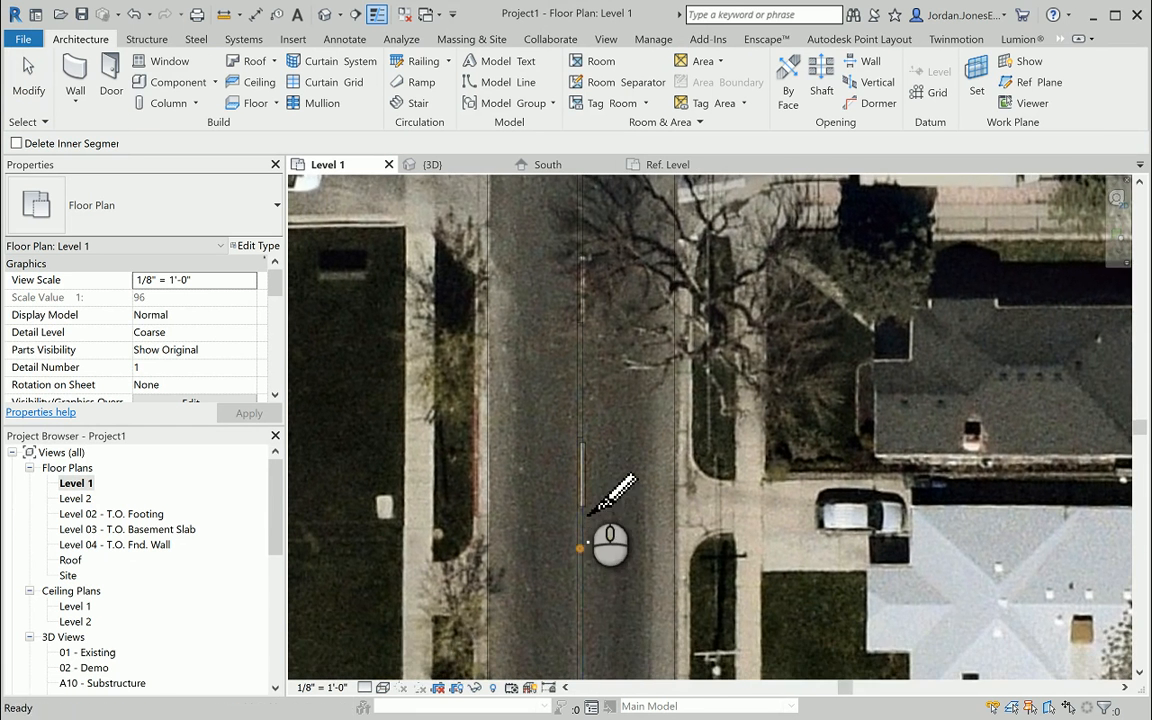
pyautogui.moveTo(605, 612); pyautogui.dragTo(622, 383, button='middle')
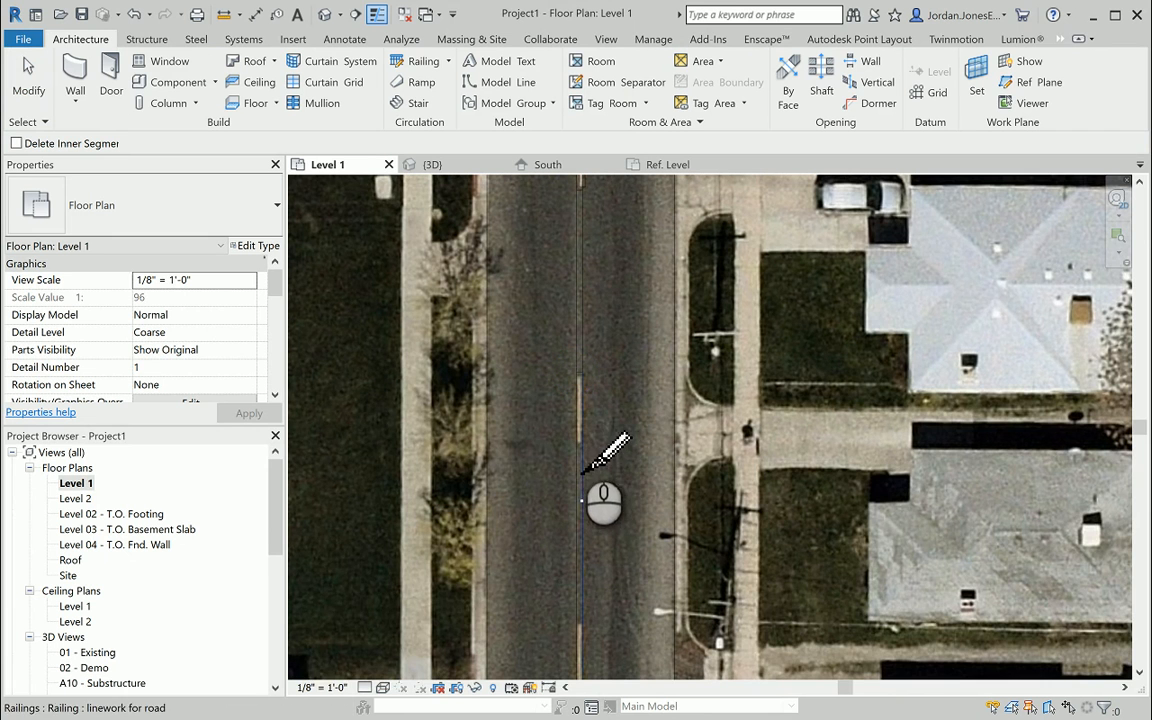
pyautogui.moveTo(597, 532); pyautogui.dragTo(604, 496, button='middle')
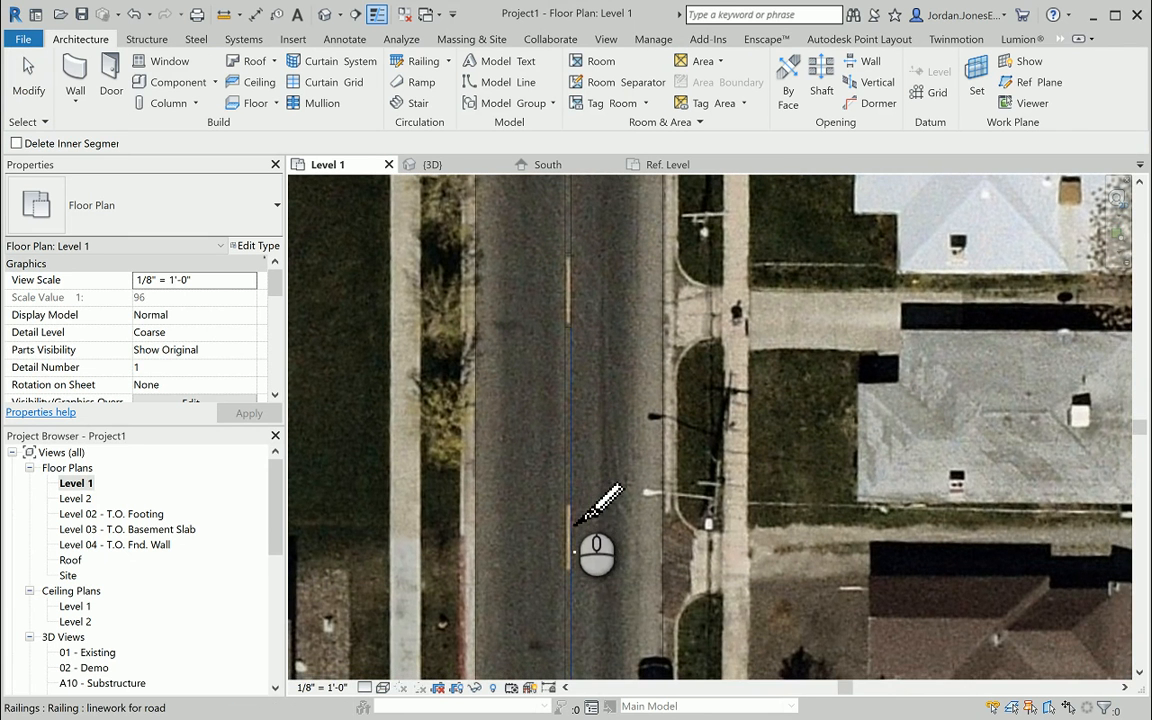
pyautogui.moveTo(587, 560); pyautogui.dragTo(618, 320, button='middle')
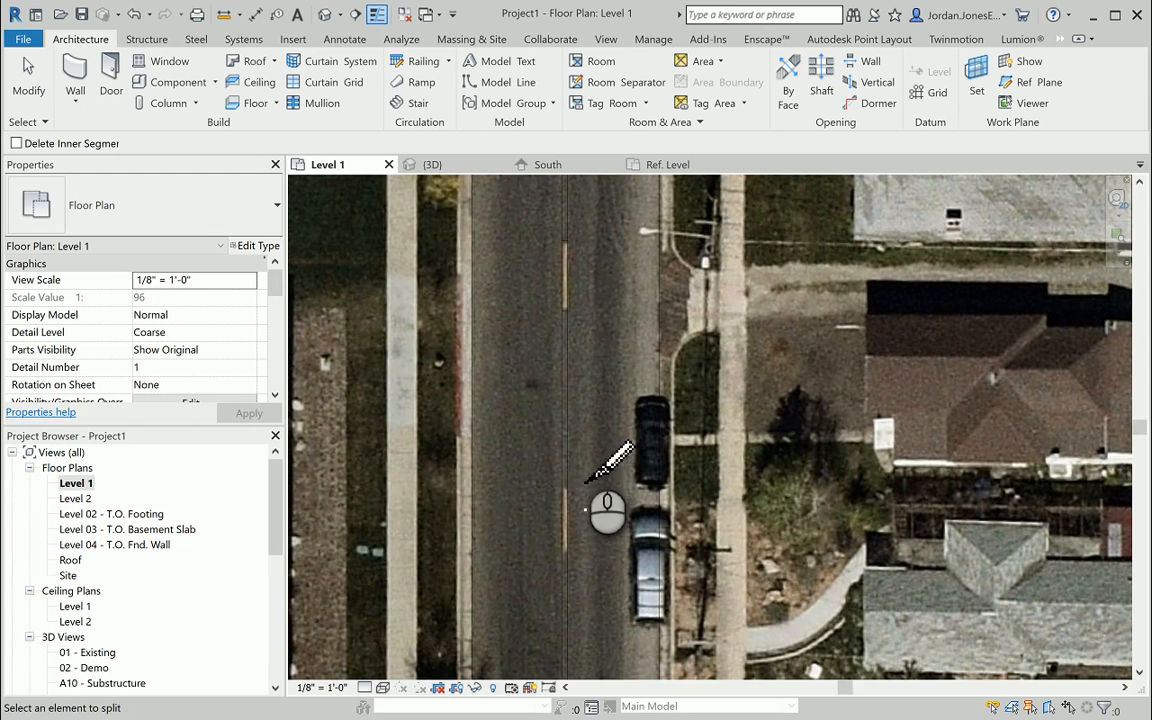
# Step: Split the lane-line railing at both ends of the painted stripes beside the parked cars and under the tree shadows mid-street
pyautogui.moveTo(590, 492); pyautogui.dragTo(600, 380, button='middle')
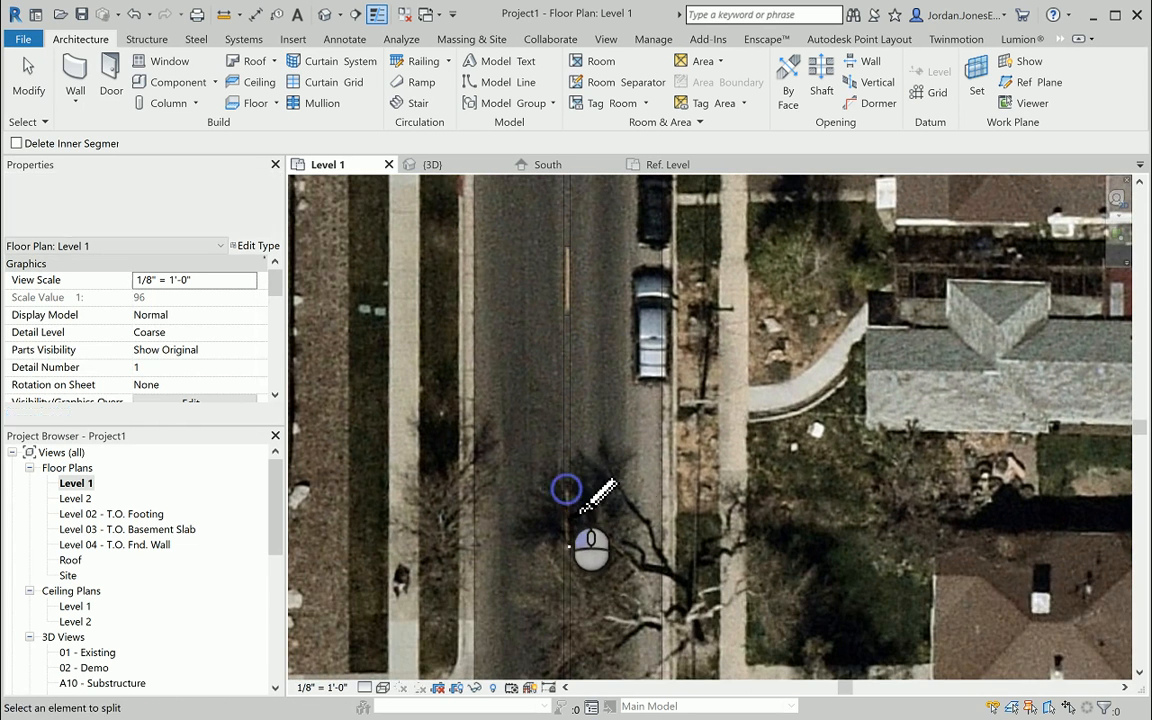
pyautogui.moveTo(585, 498); pyautogui.dragTo(612, 428, button='middle')
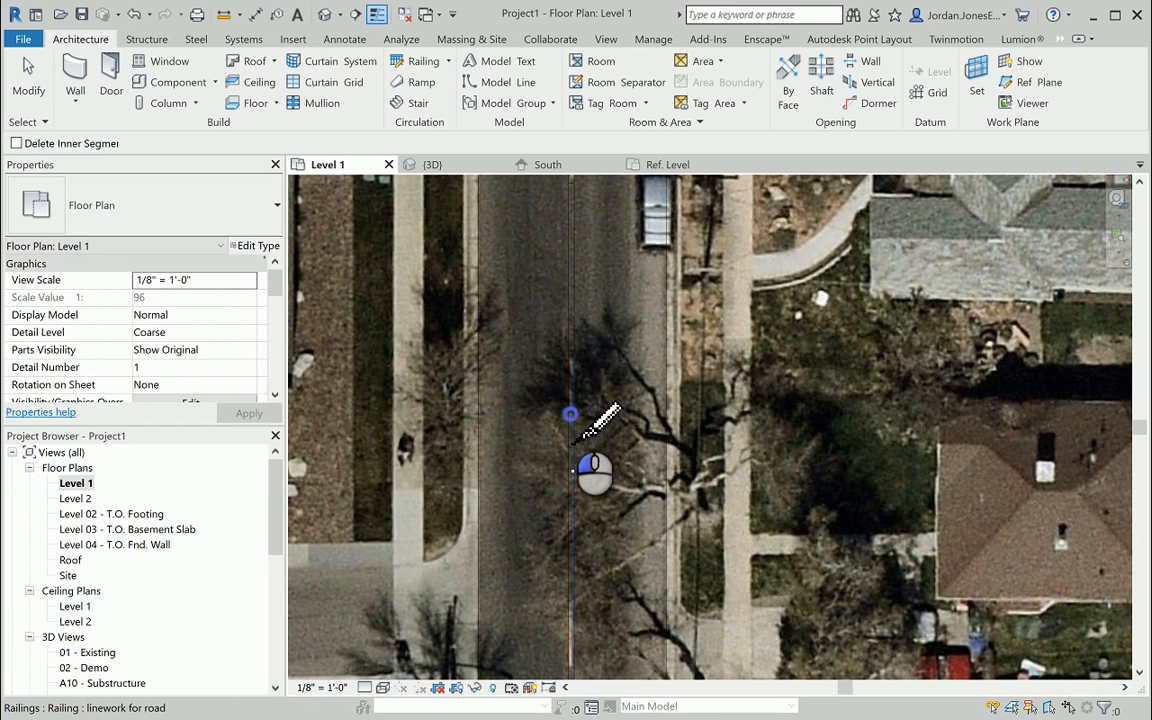
pyautogui.click(586, 434)
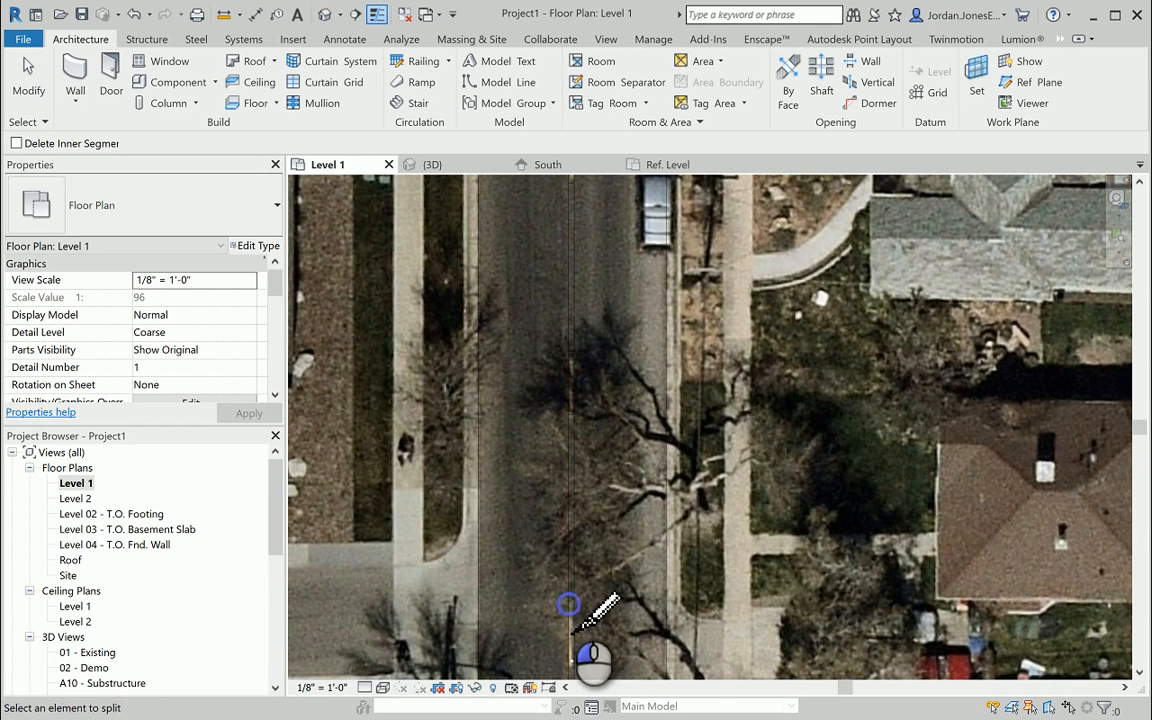
pyautogui.moveTo(626, 552); pyautogui.dragTo(590, 470, button='middle')
pyautogui.click(558, 484)
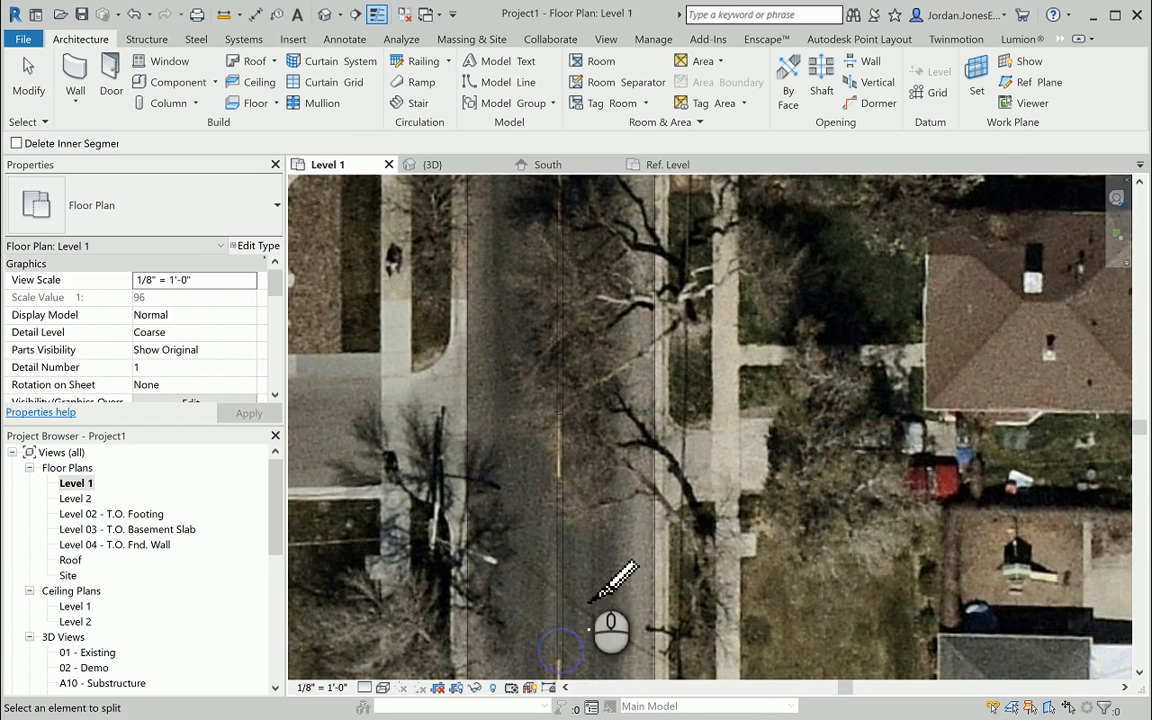
pyautogui.moveTo(597, 598); pyautogui.dragTo(603, 505, button='middle')
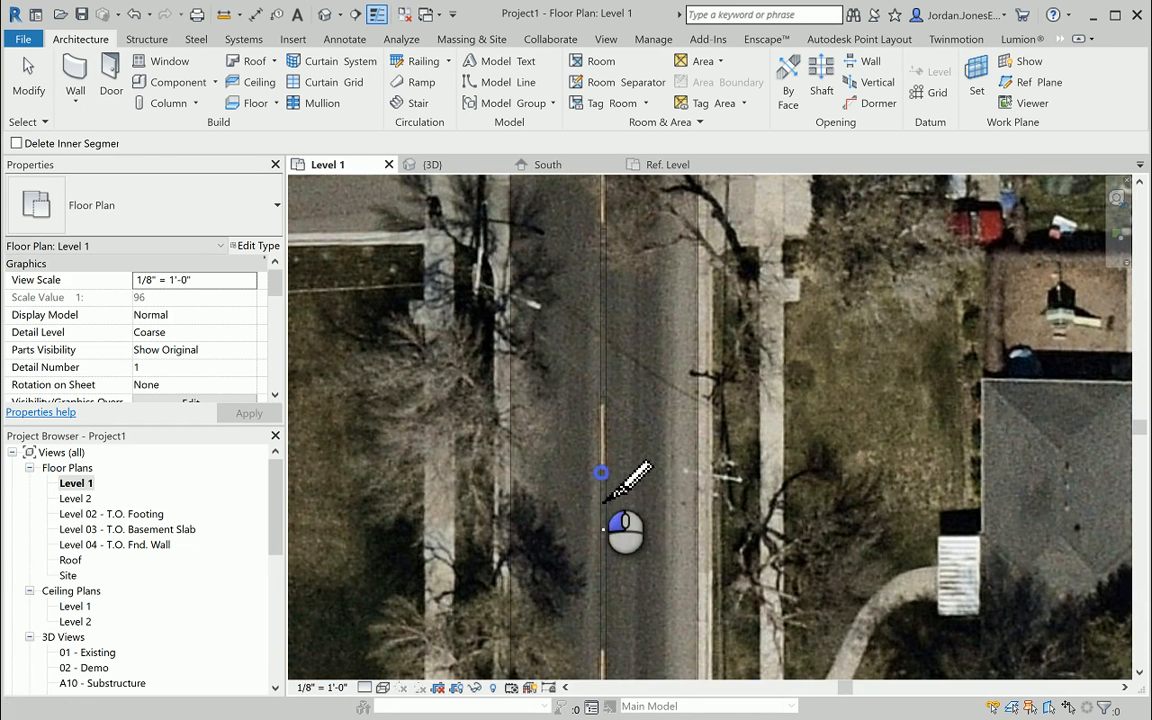
# Step: Split the lane-line railing at the remaining painted stripe ends down to the street's southern stretch, and finish splitting
pyautogui.moveTo(610, 665); pyautogui.dragTo(612, 471, button='middle')
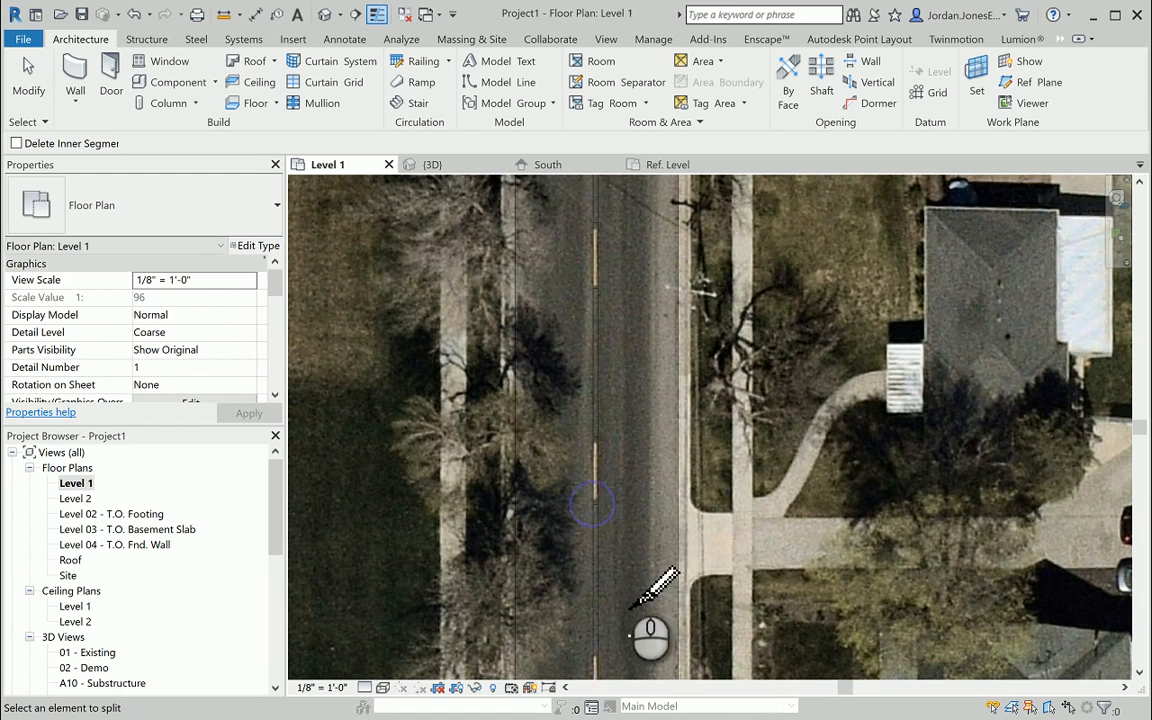
pyautogui.moveTo(630, 648); pyautogui.dragTo(638, 441, button='middle')
pyautogui.moveTo(614, 645); pyautogui.dragTo(652, 478, button='middle')
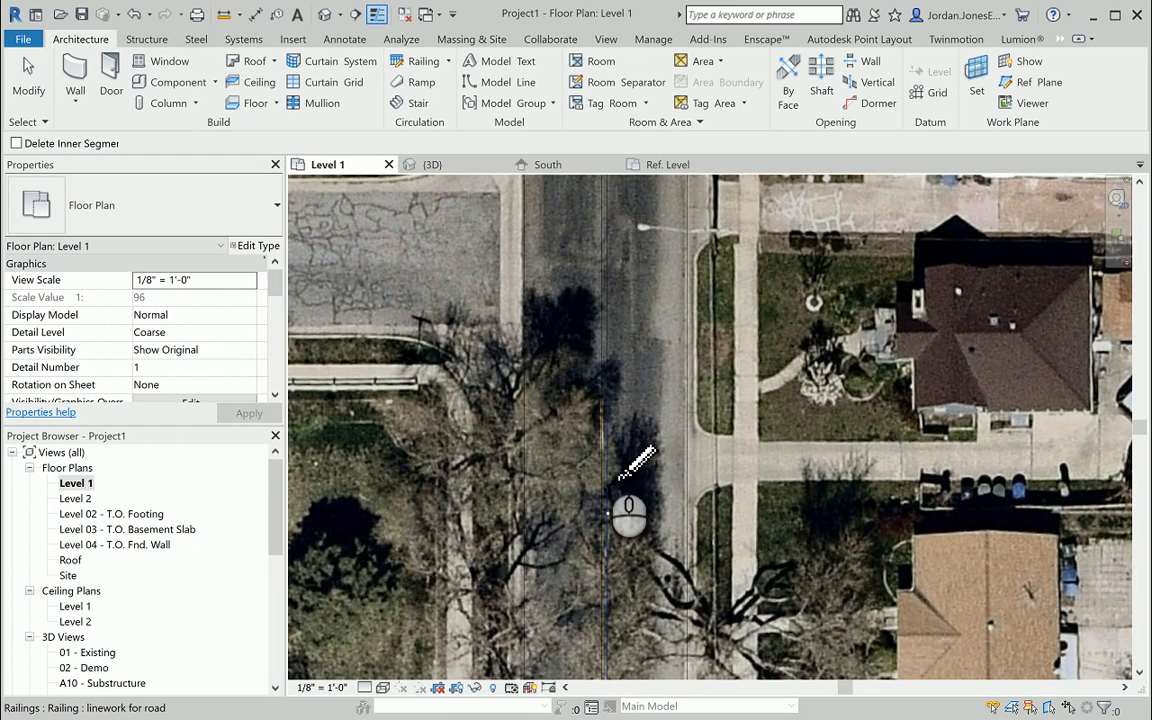
pyautogui.moveTo(628, 540)
pyautogui.mouseDown(button='middle')
pyautogui.moveTo(640, 360)
pyautogui.moveTo(655, 470)
pyautogui.moveTo(625, 432)
pyautogui.moveTo(650, 494)
pyautogui.moveTo(620, 480)
pyautogui.mouseUp(button='middle')
pyautogui.scroll(-2, 636, 453)
pyautogui.moveTo(677, 307); pyautogui.dragTo(689, 411, button='middle')
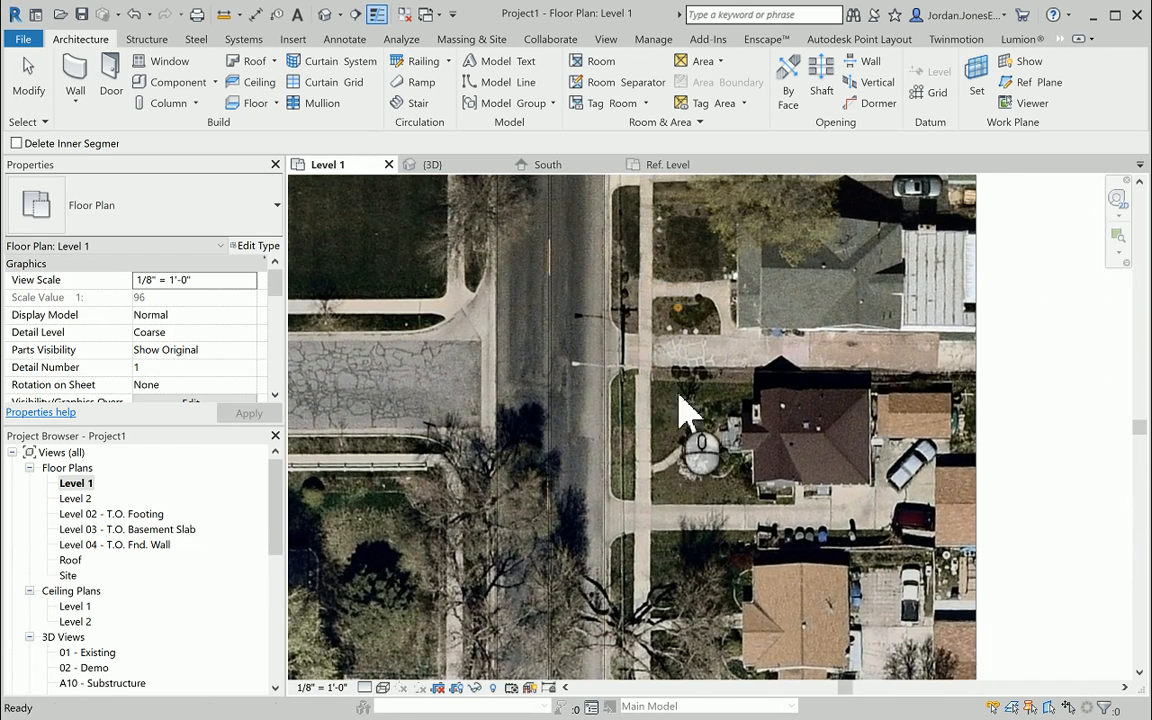
pyautogui.moveTo(643, 308); pyautogui.dragTo(613, 650, button='middle')
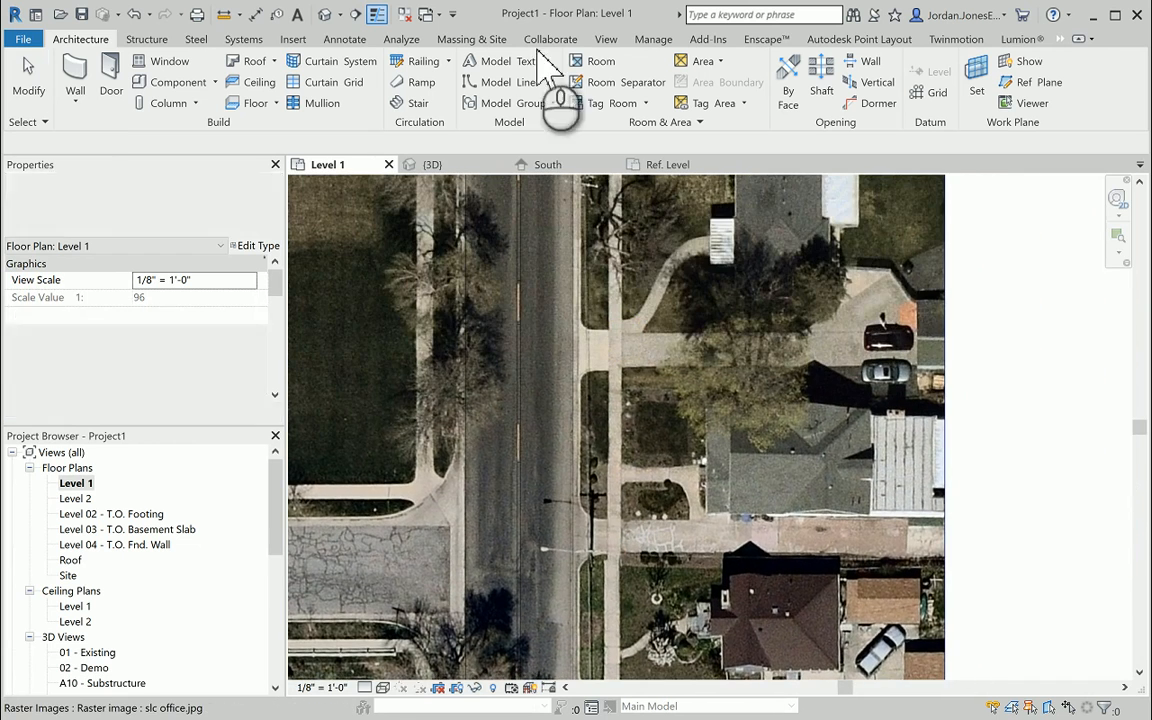
# Step: In the default 3D view, delete the long lane-line piece at the street's south end together with the next gap piece
pyautogui.click(324, 15)
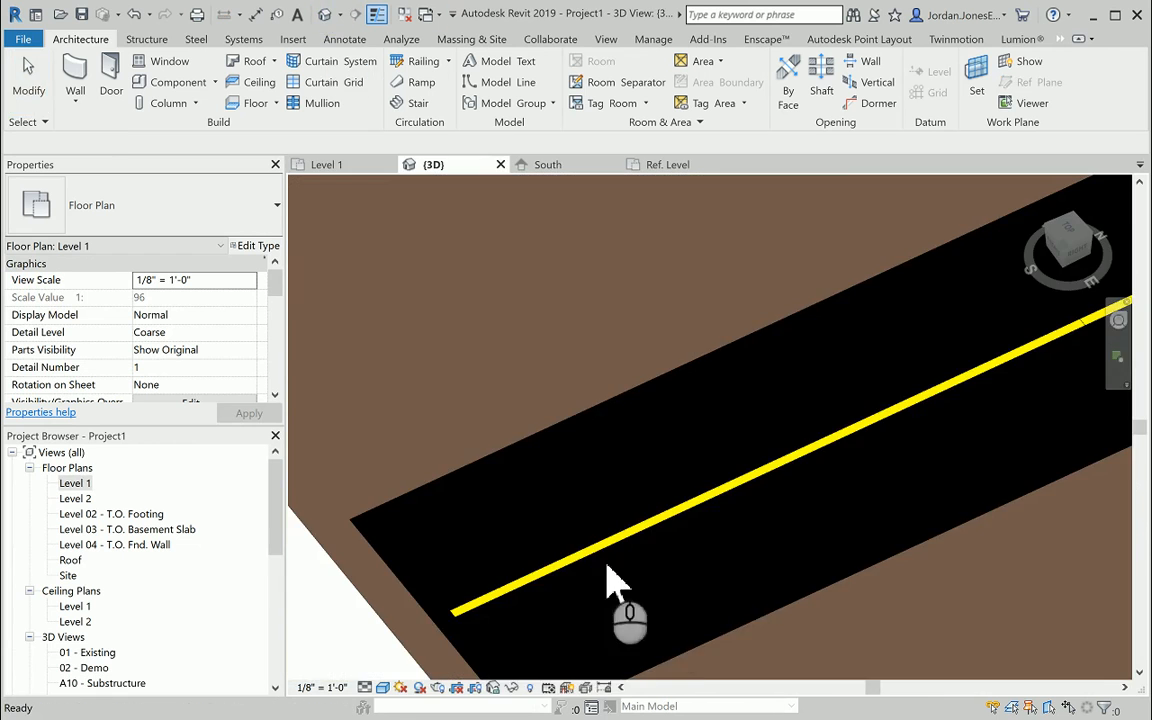
pyautogui.click(550, 572)
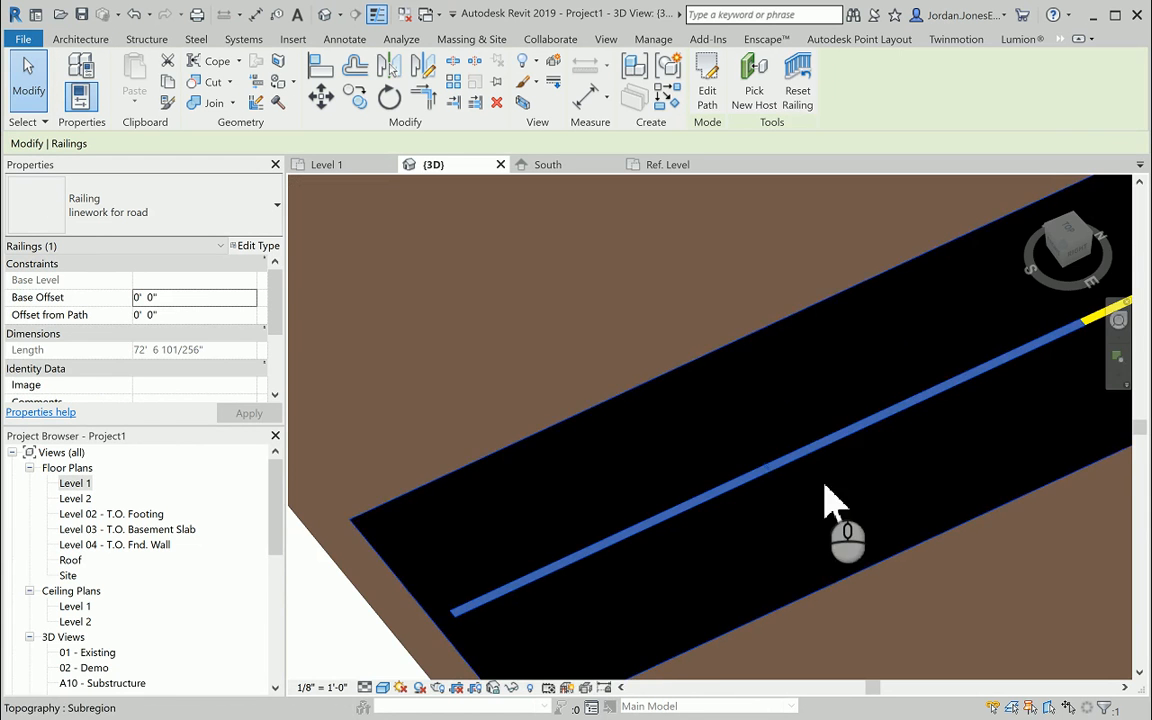
pyautogui.scroll(-2, 825, 486)
pyautogui.moveTo(737, 526); pyautogui.dragTo(489, 672, button='middle')
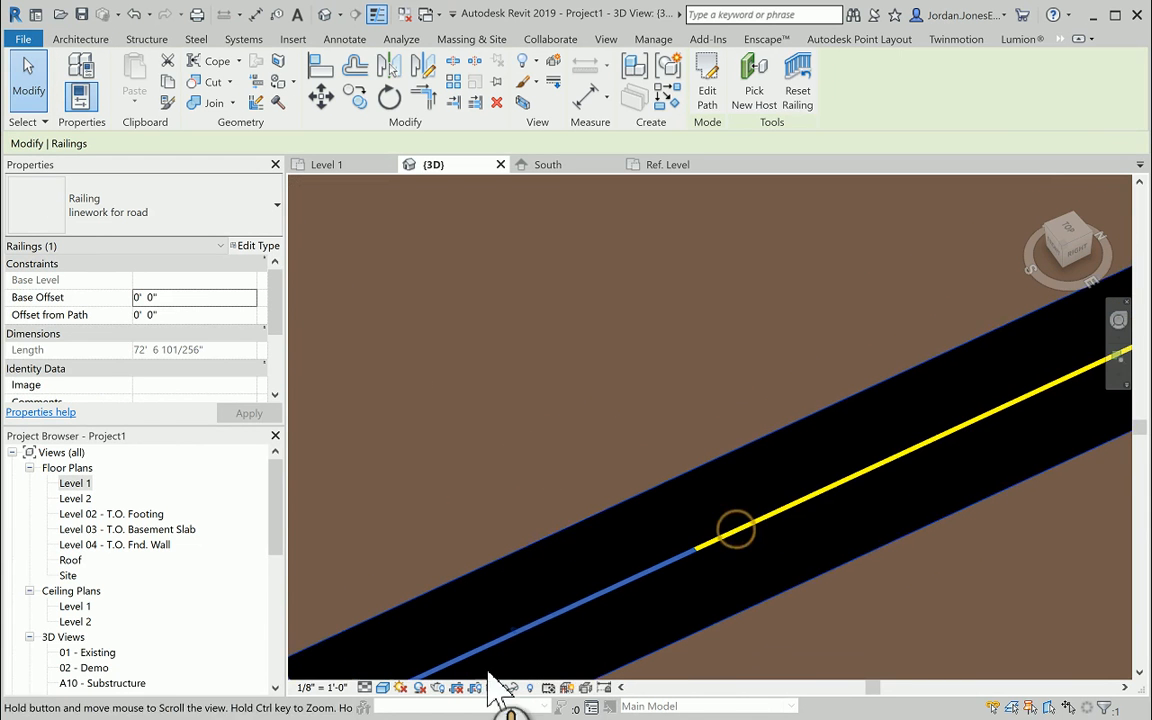
pyautogui.keyDown('ctrl'); pyautogui.click(866, 474); pyautogui.keyUp('ctrl')
pyautogui.scroll(-2, 917, 477)
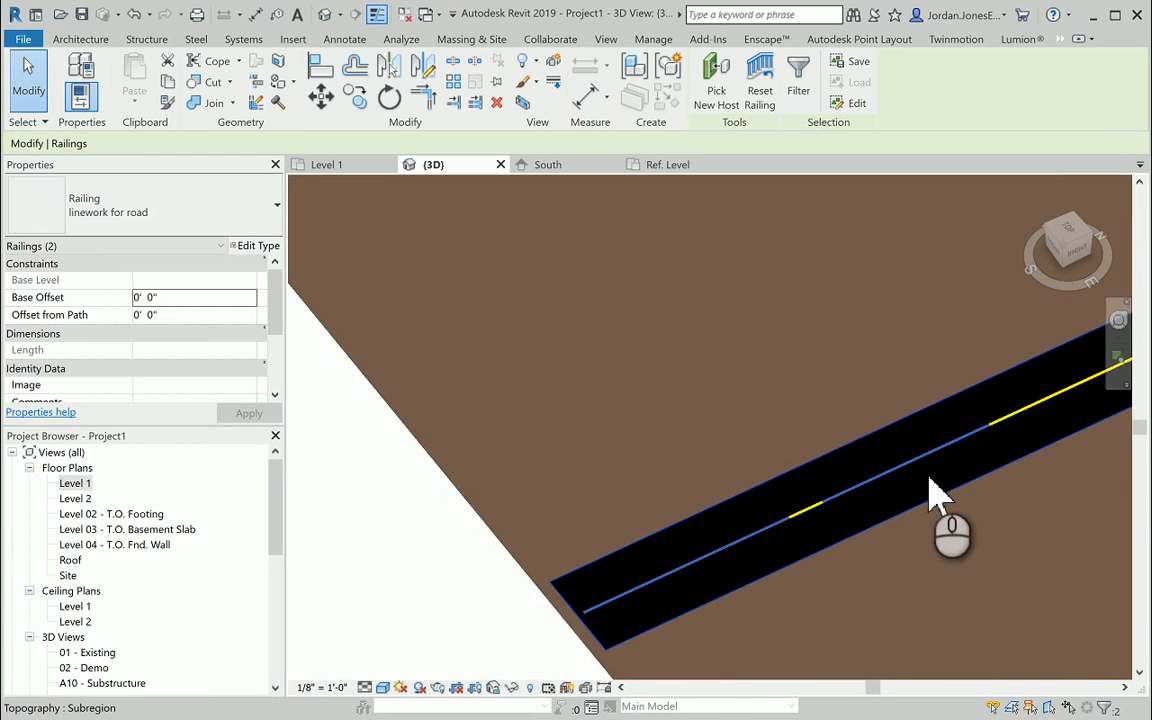
pyautogui.moveTo(928, 477); pyautogui.dragTo(570, 570, button='middle')
pyautogui.moveTo(615, 555); pyautogui.dragTo(665, 574, button='middle')
pyautogui.press('Delete')
# Step: Delete the following railing pieces between painted stripes, working north along the street and keeping the short stripes
pyautogui.moveTo(807, 537); pyautogui.dragTo(733, 559, button='middle')
pyautogui.click(693, 519)
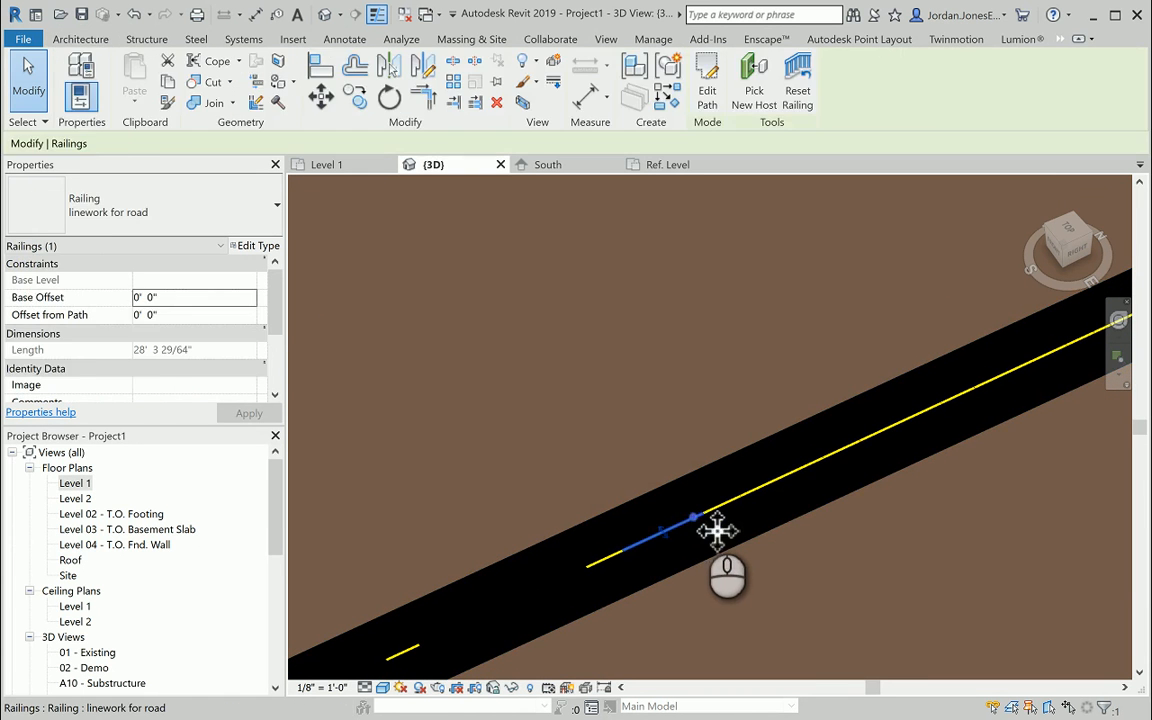
pyautogui.press('Delete')
pyautogui.click(805, 470)
pyautogui.moveTo(859, 483); pyautogui.dragTo(693, 566, button='middle')
pyautogui.click(738, 507)
pyautogui.press('Delete')
pyautogui.moveTo(769, 512); pyautogui.dragTo(635, 580, button='middle')
pyautogui.click(724, 520)
pyautogui.press('Delete')
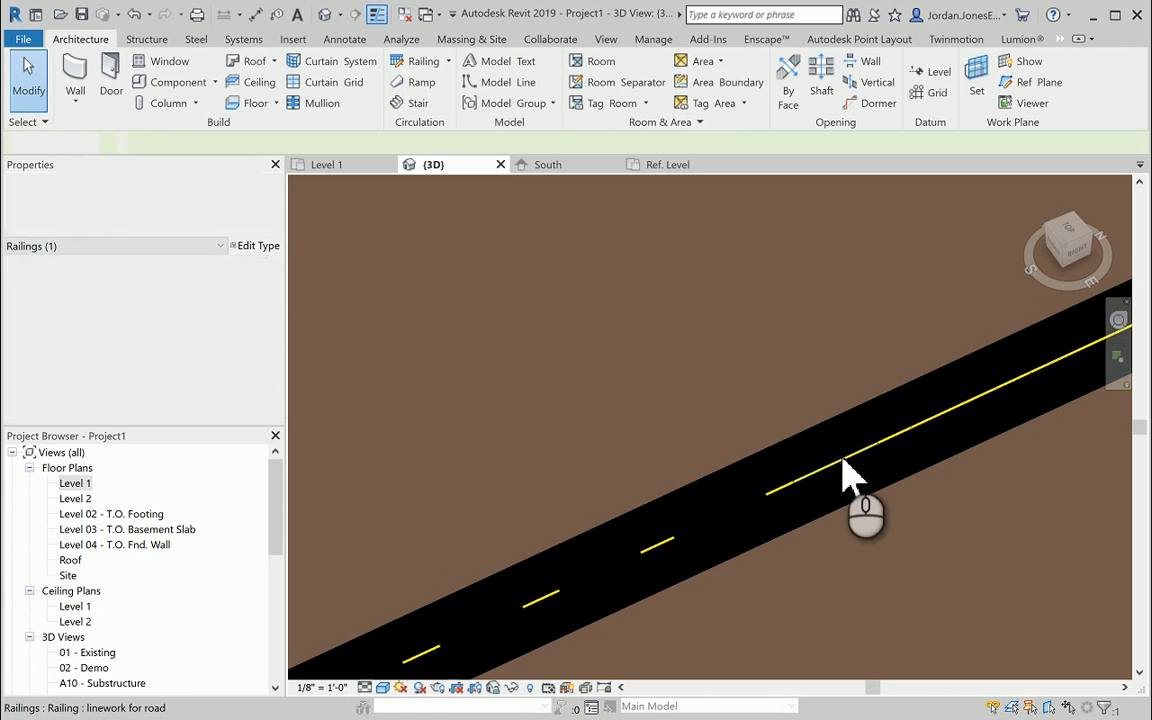
# Step: Delete the gap pieces between the stripes along the middle of the street
pyautogui.click(848, 476)
pyautogui.moveTo(848, 476); pyautogui.dragTo(704, 612, button='middle')
pyautogui.click(795, 500)
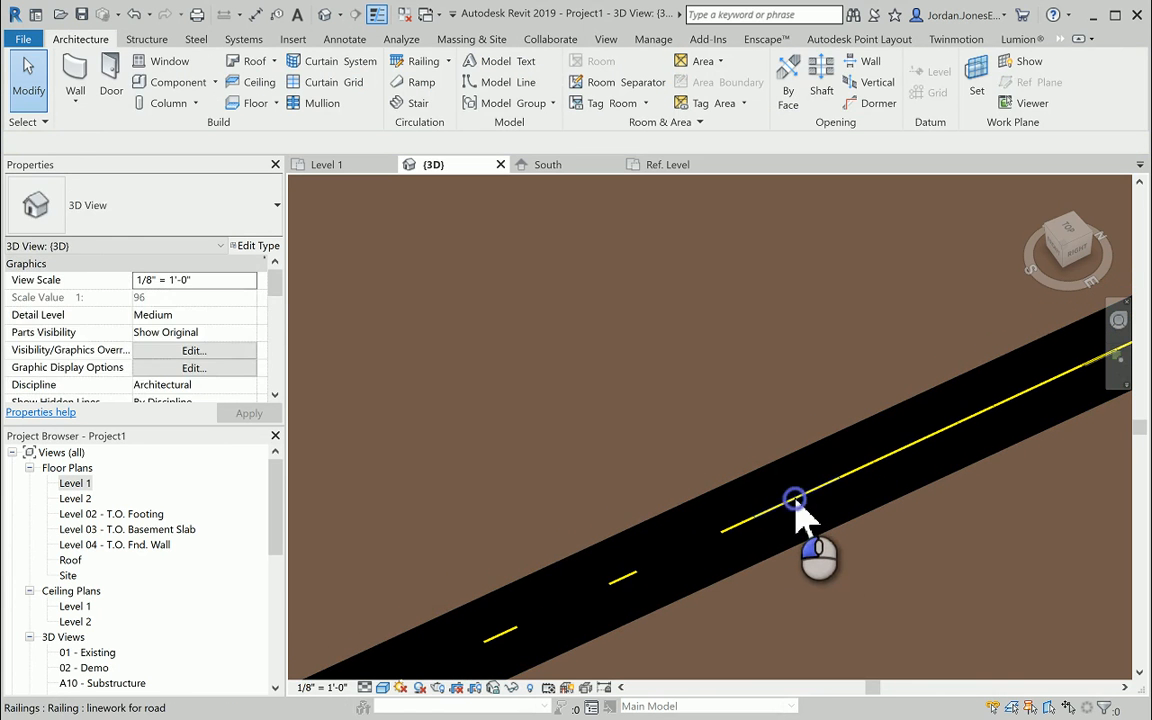
pyautogui.press('Delete')
pyautogui.click(905, 462)
pyautogui.press('Delete')
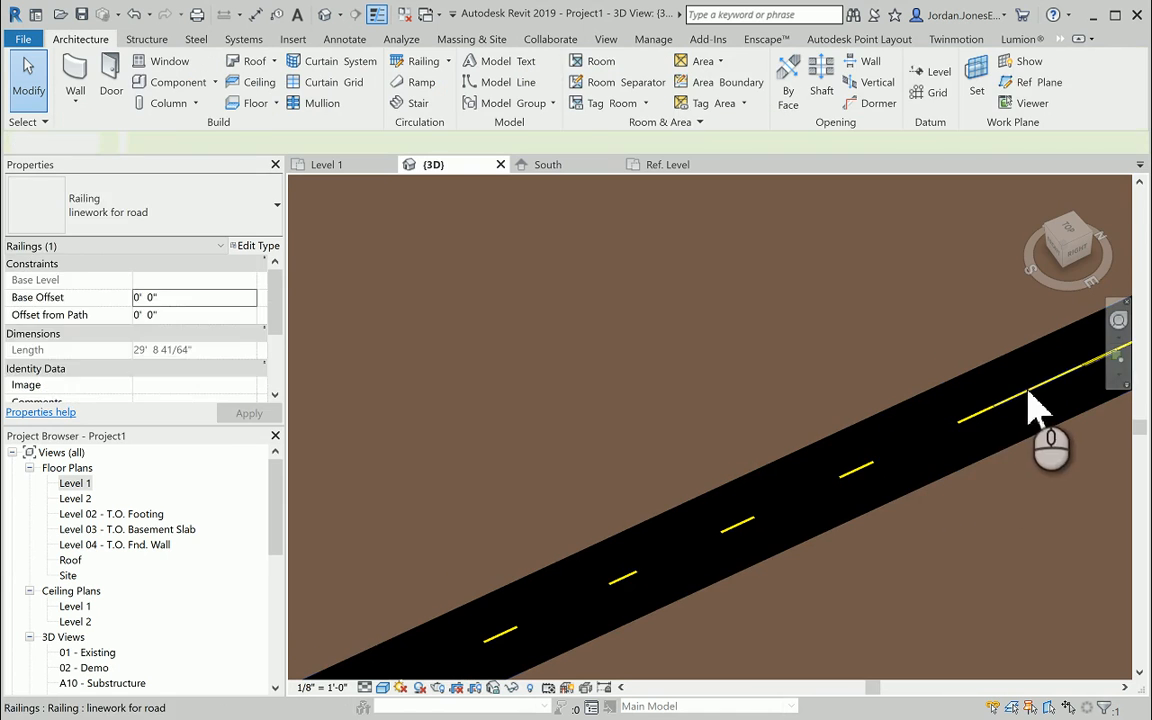
# Step: Delete the last gap pieces of the lane-line railing toward the street's north end, leaving only the dashes
pyautogui.moveTo(1026, 401); pyautogui.dragTo(855, 515, button='middle')
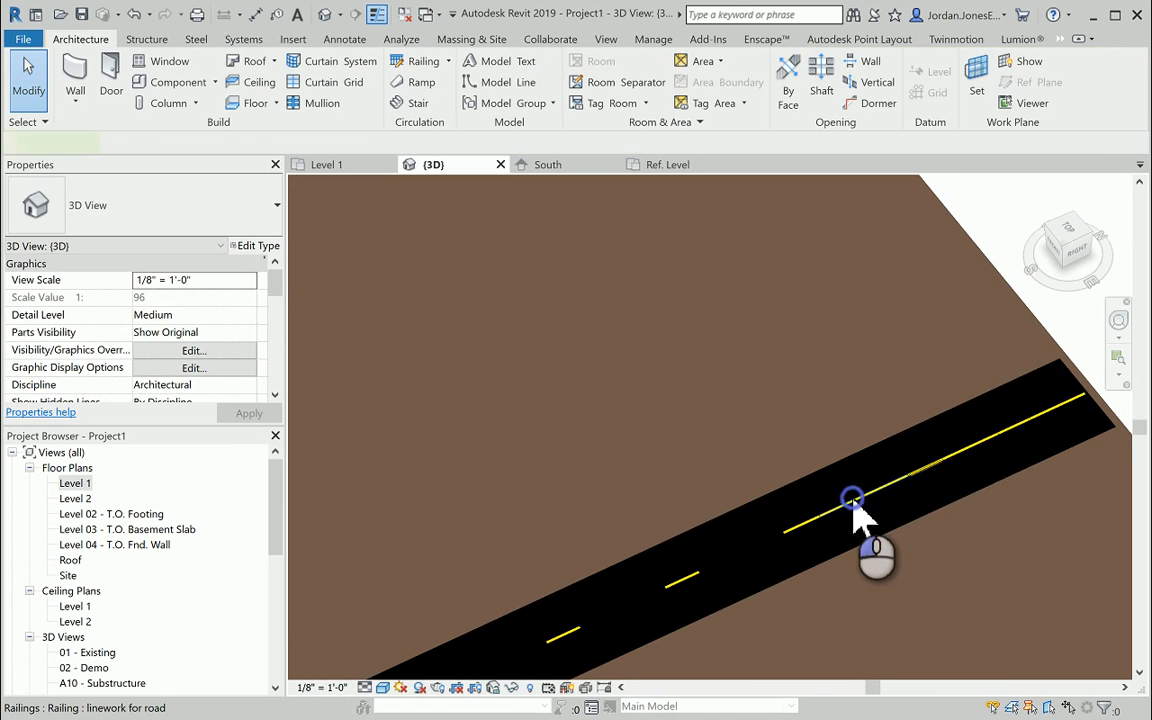
pyautogui.click(852, 503)
pyautogui.press('Delete')
pyautogui.click(1000, 450)
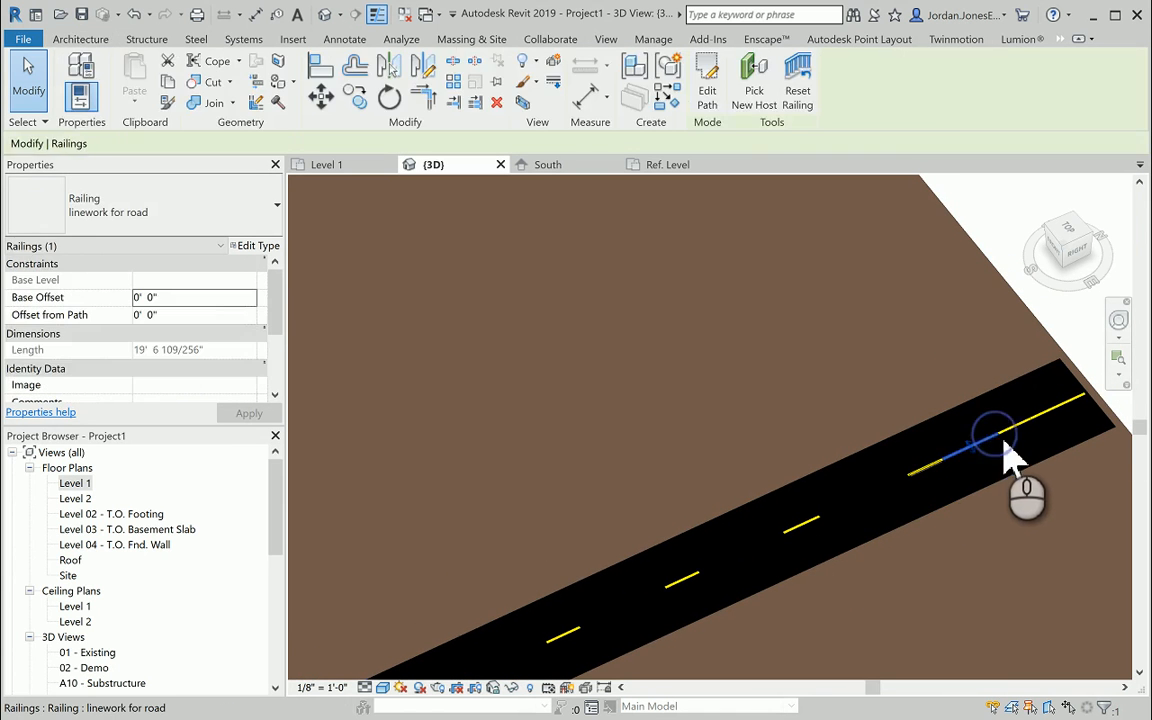
pyautogui.press('Delete')
pyautogui.click(1060, 410)
pyautogui.press('Delete')
pyautogui.scroll(-8, 1068, 425)
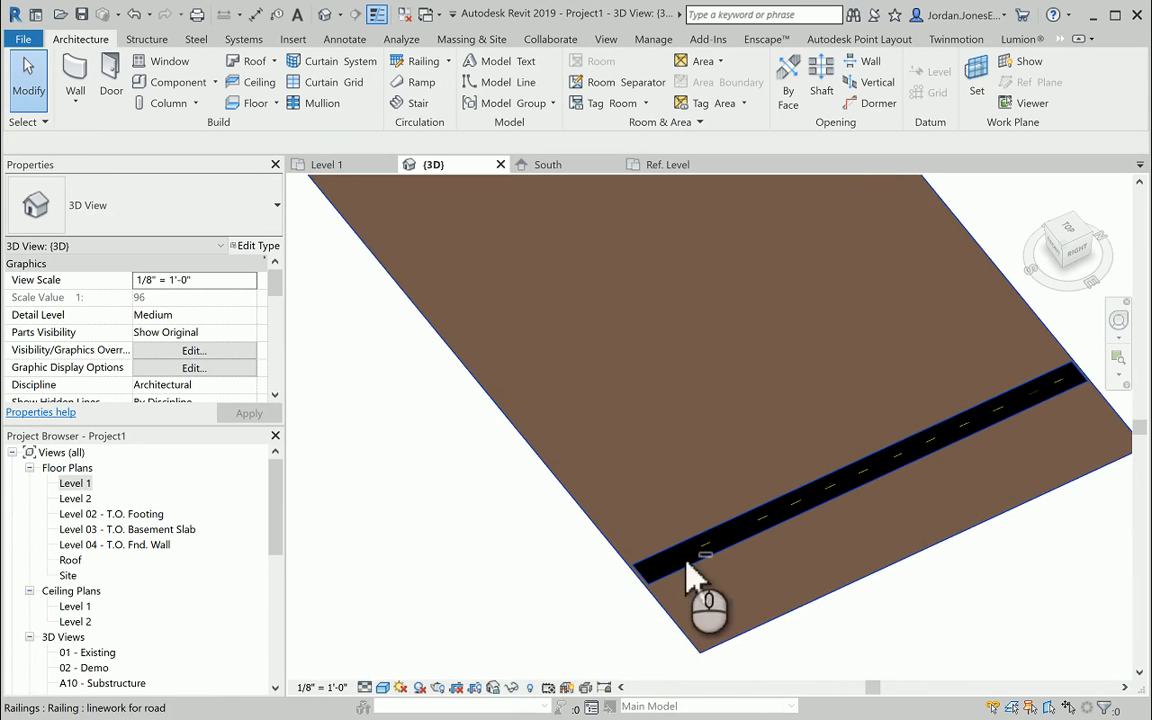
pyautogui.keyDown('shift'); pyautogui.moveTo(689, 586); pyautogui.dragTo(1027, 560, button='middle'); pyautogui.keyUp('shift')
pyautogui.moveTo(972, 597); pyautogui.dragTo(858, 527, button='middle')
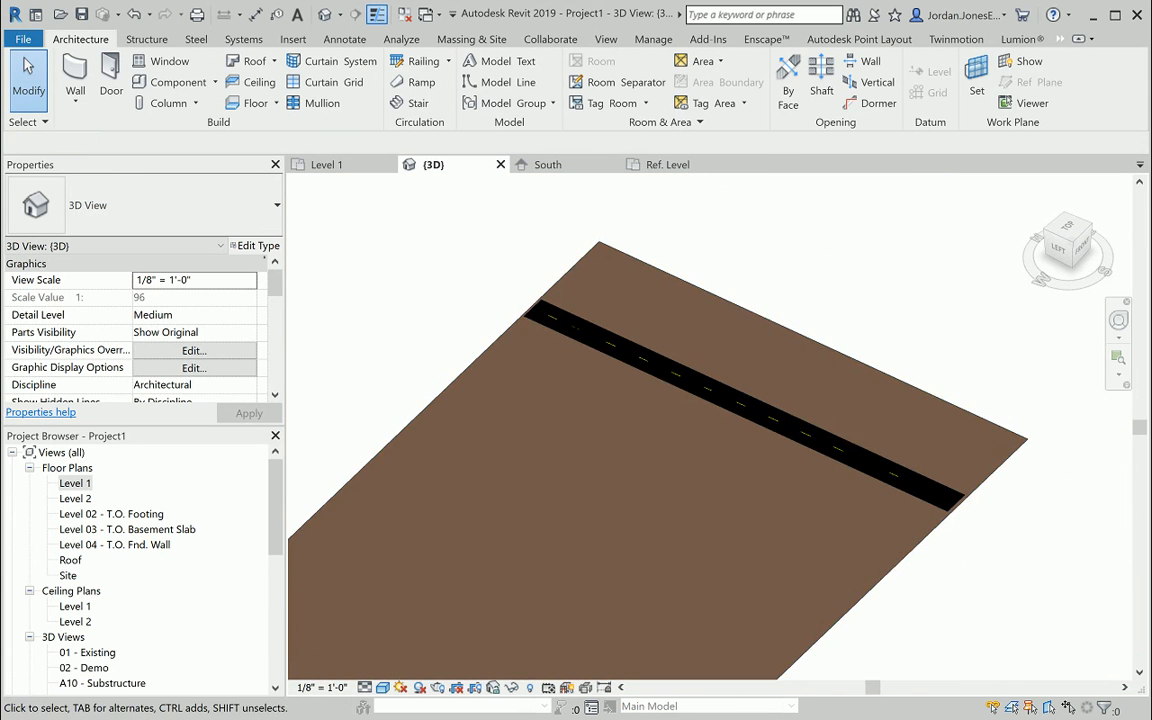